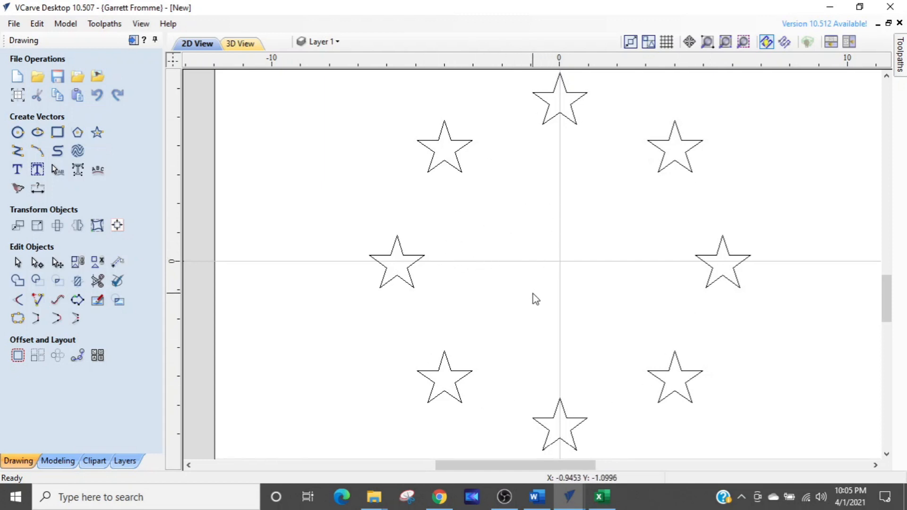
Examine the existing star arrangements: the two circular patterns, the rectangular grid and the stars along the curve
scroll(534, 299, down, 3)
middle_drag(610, 170, 526, 376)
middle_drag(544, 237, 477, 400)
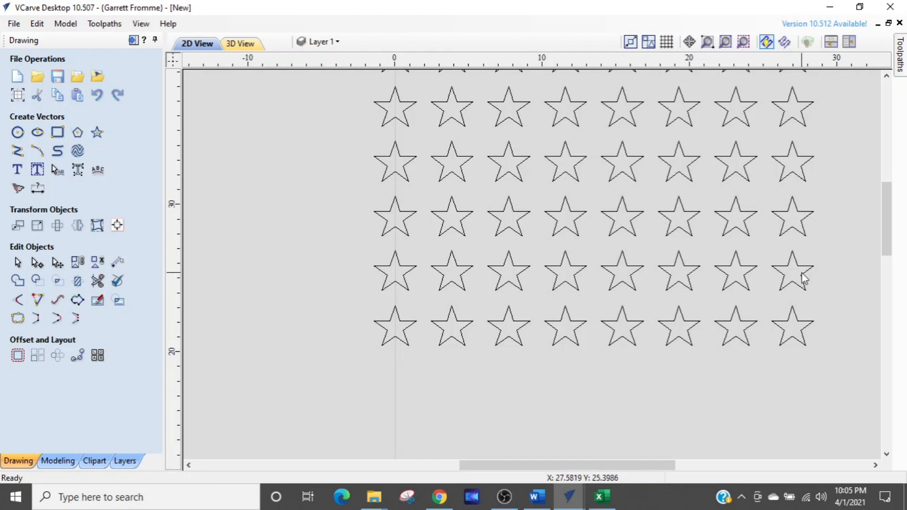
scroll(593, 298, down, 2)
middle_drag(587, 366, 606, 268)
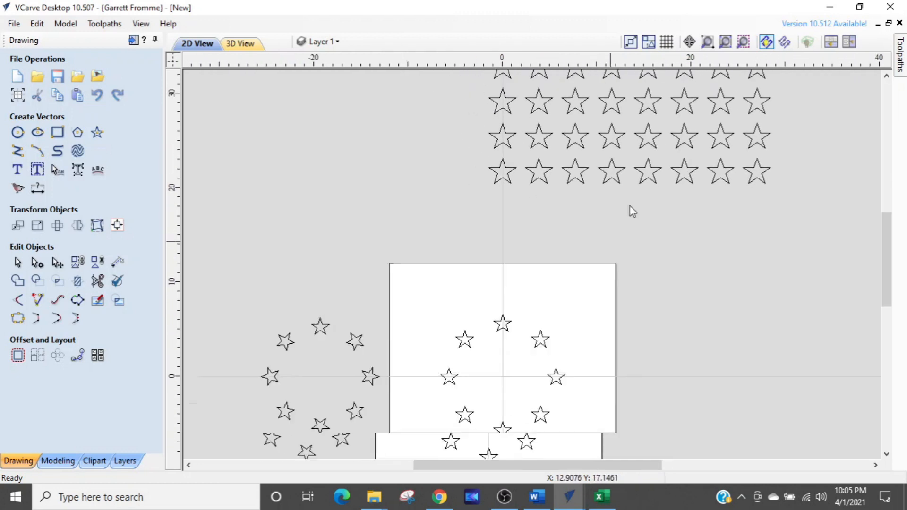
middle_drag(575, 340, 603, 170)
middle_drag(607, 307, 617, 235)
scroll(621, 311, up, 3)
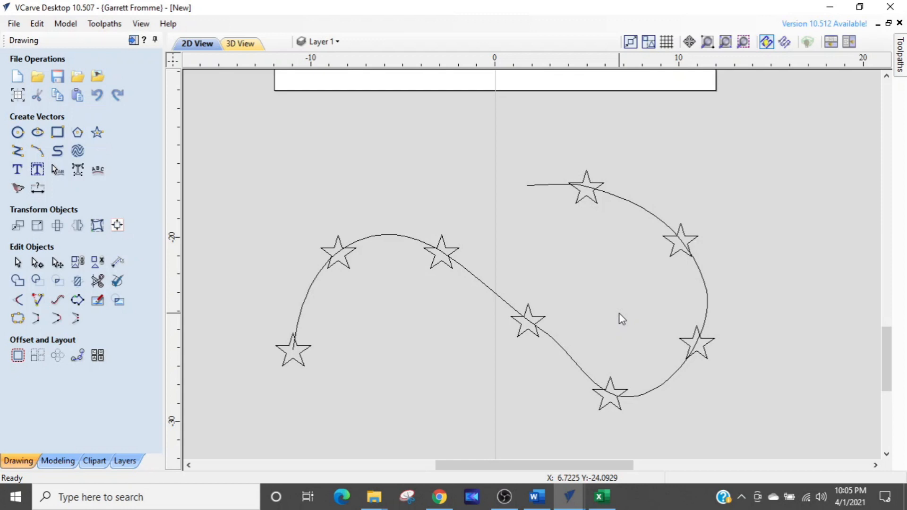
scroll(622, 319, down, 5)
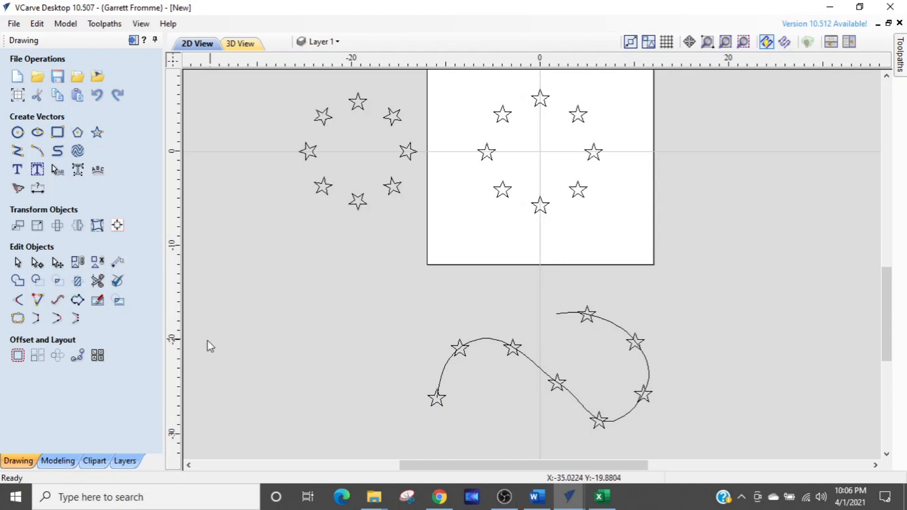
scroll(395, 314, down, 3)
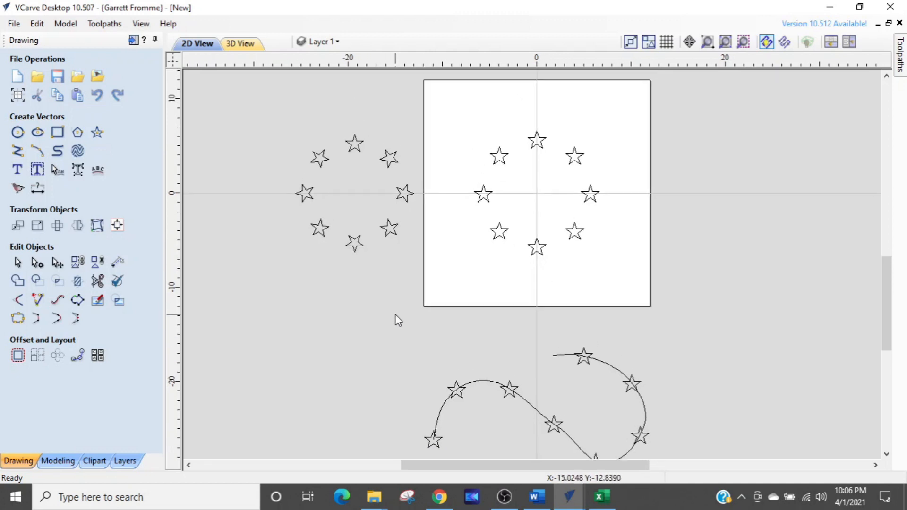
scroll(461, 257, down, 3)
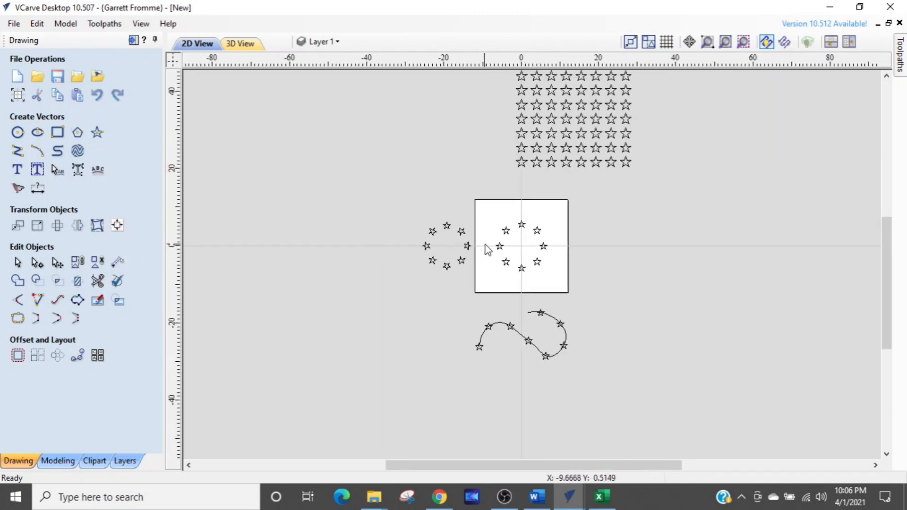
Delete all the existing star arrangements together with the curve
drag(624, 103, 418, 365)
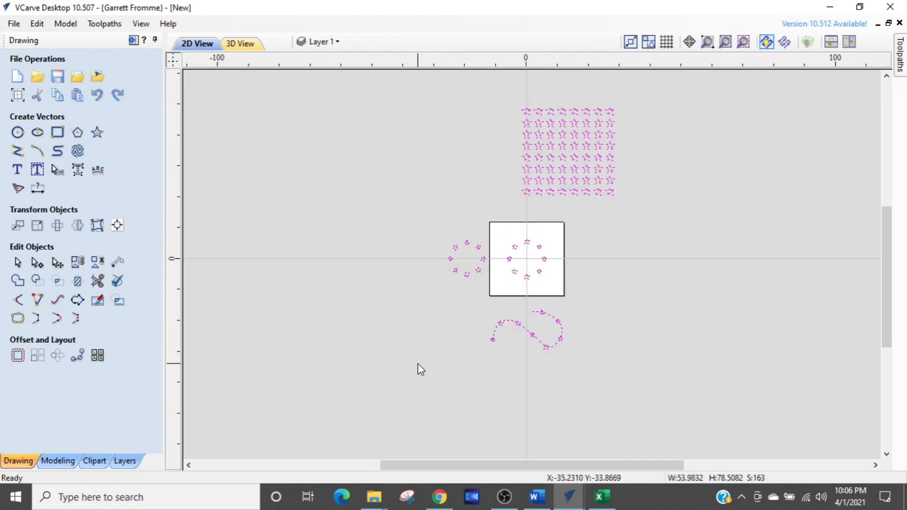
key(Delete)
Draw a 5-point star with a 1-inch outer radius and 38.2% inner radius, centered at X 0, Y about 5.23
scroll(557, 300, up, 5)
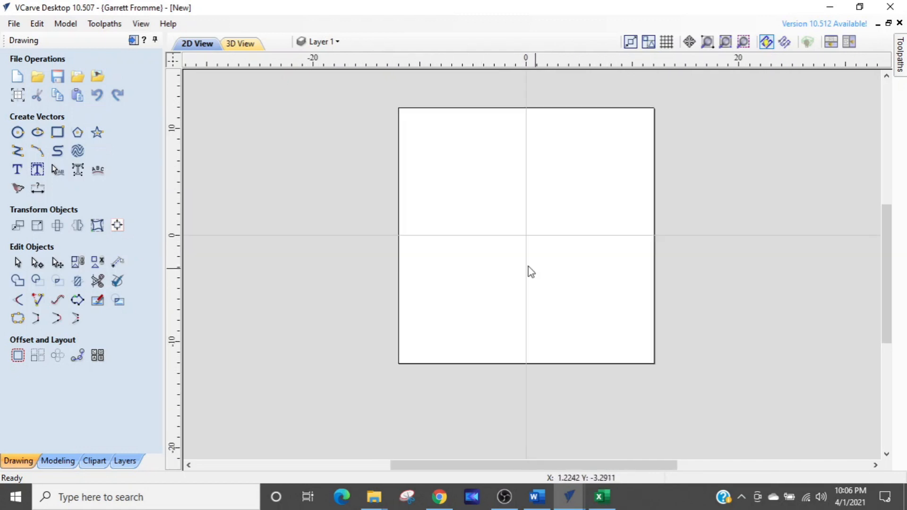
middle_drag(475, 259, 429, 310)
scroll(441, 302, up, 1)
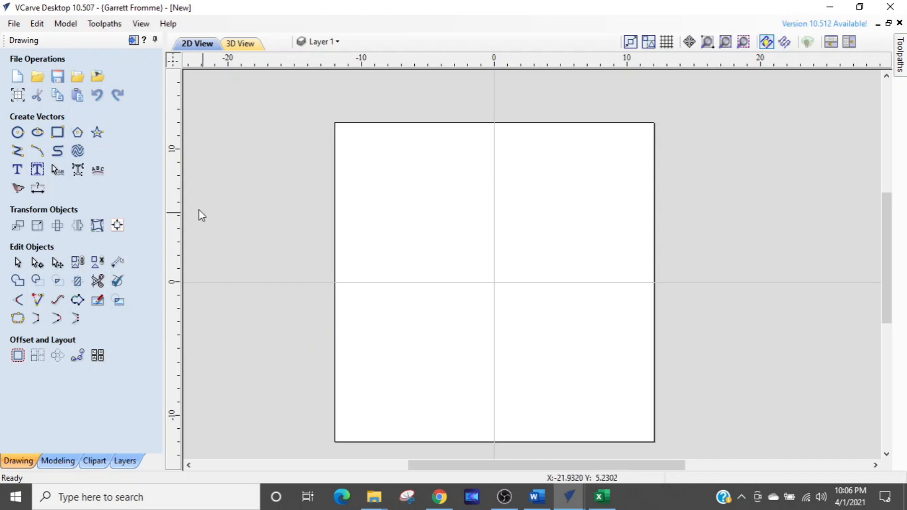
click(98, 134)
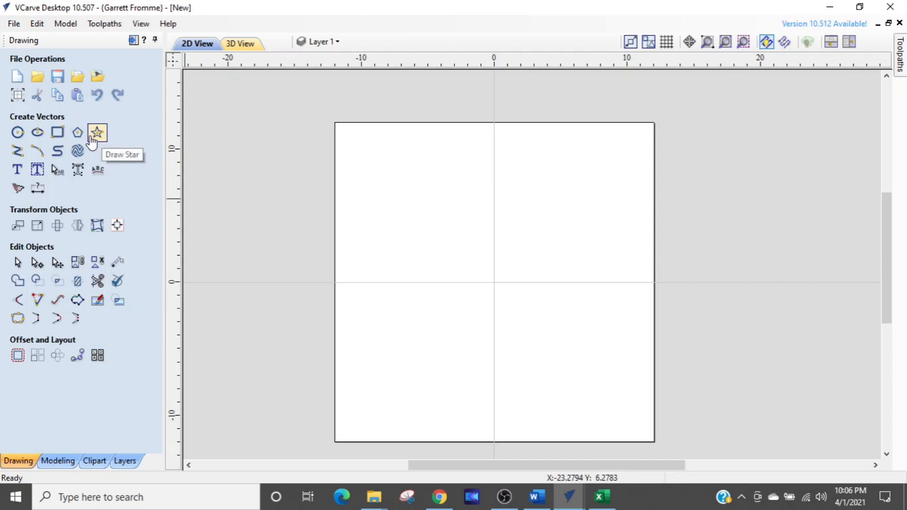
click(98, 137)
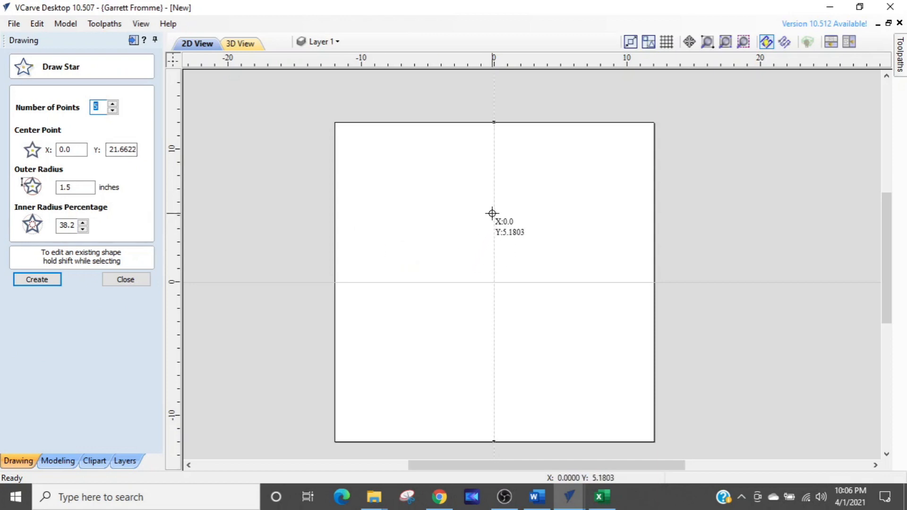
drag(493, 212, 491, 220)
scroll(523, 239, up, 2)
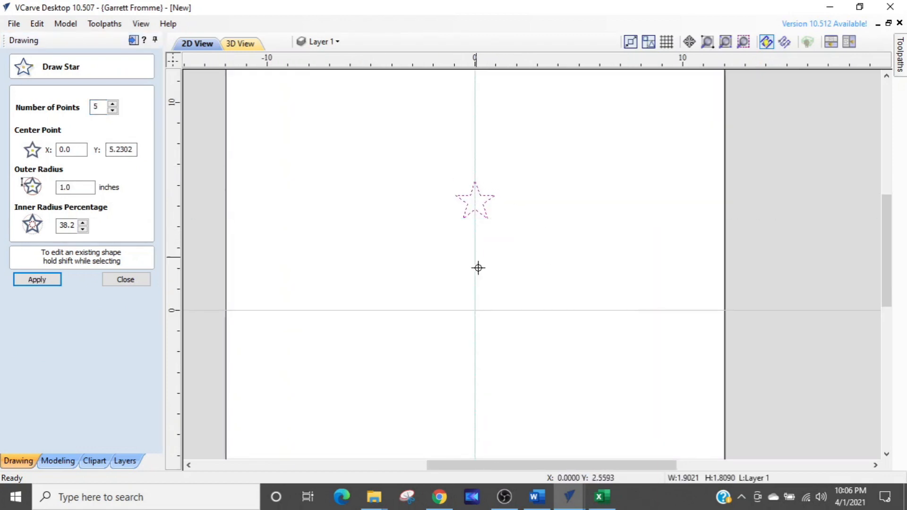
click(126, 279)
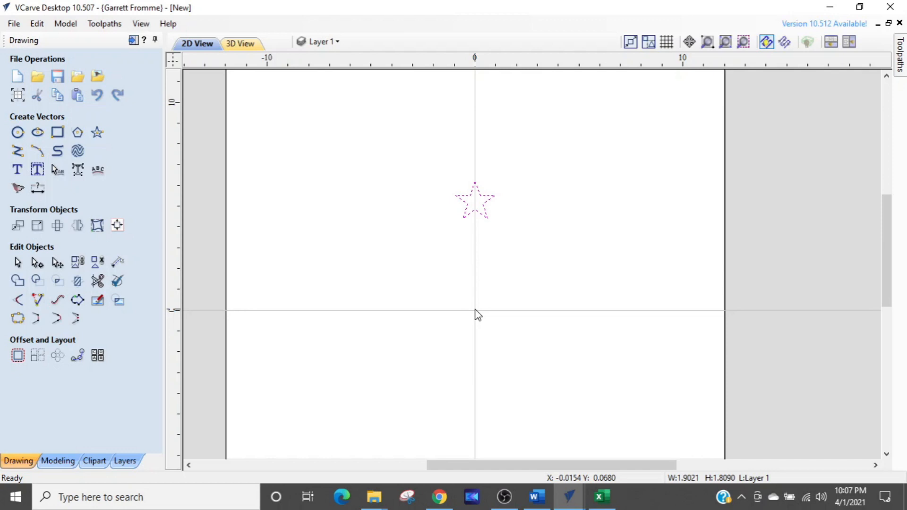
key(ctrl)
key(ctrl)
key(ctrl)
key(ctrl)
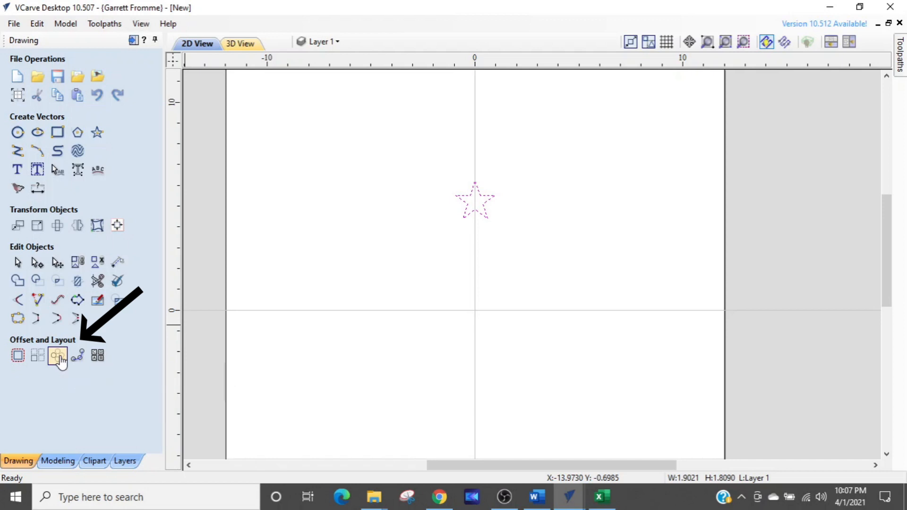
Start a Circular Copy of the star and set its rotation center to X 0, Y 0
click(58, 357)
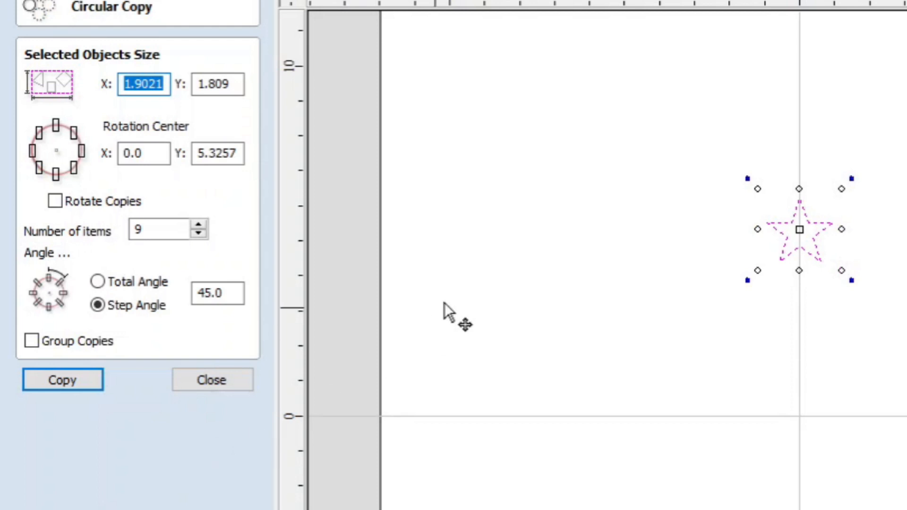
click(181, 86)
click(174, 86)
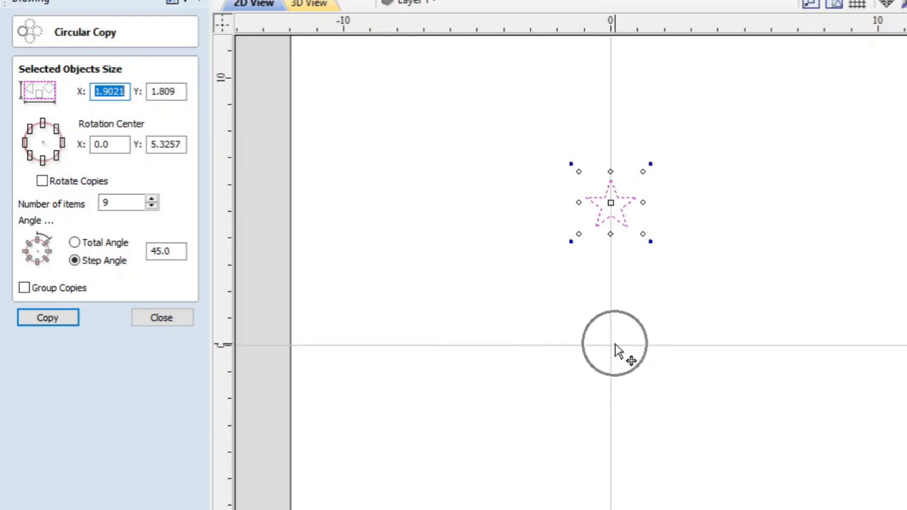
double_click(157, 145)
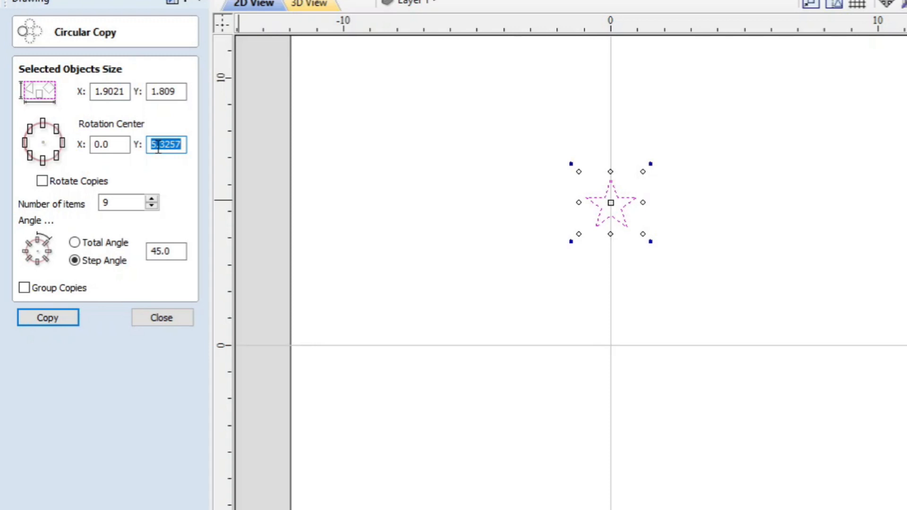
text(0)
double_click(121, 142)
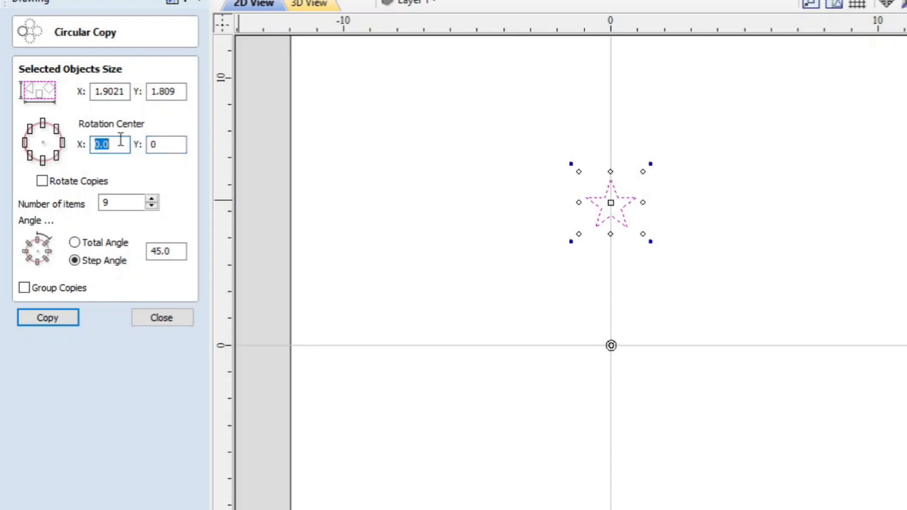
text(0)
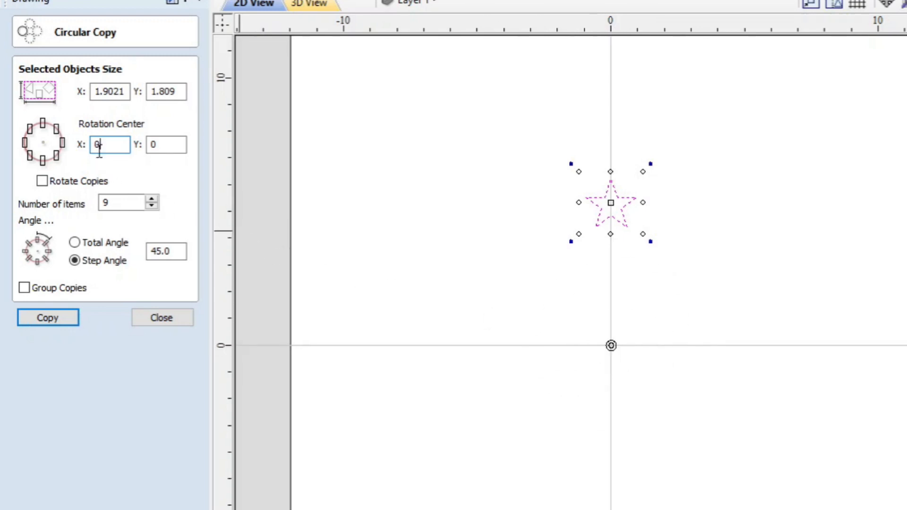
Try a rotation center X value of 2 and set it back to 0
drag(109, 146, 86, 149)
text(2)
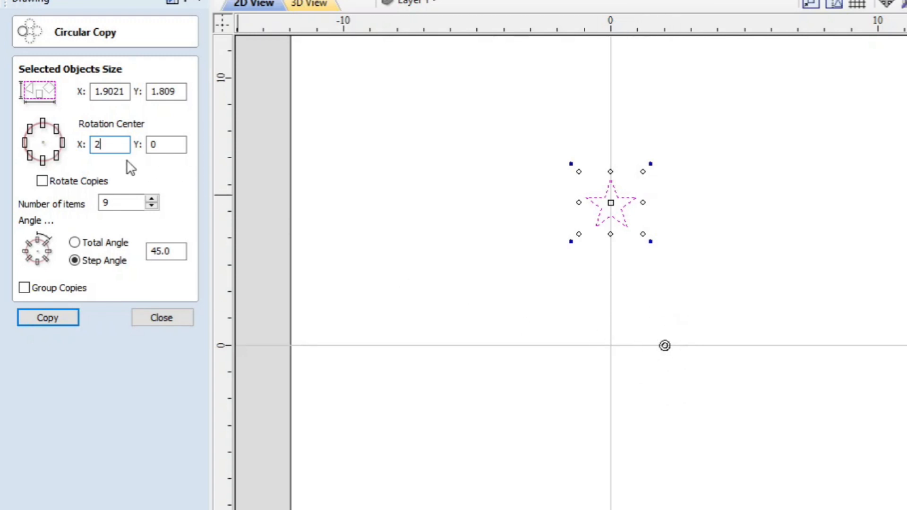
drag(119, 144, 78, 149)
text(0)
Enable Rotate Copies for the circular copy, switching the option off and on to compare its preview
click(56, 186)
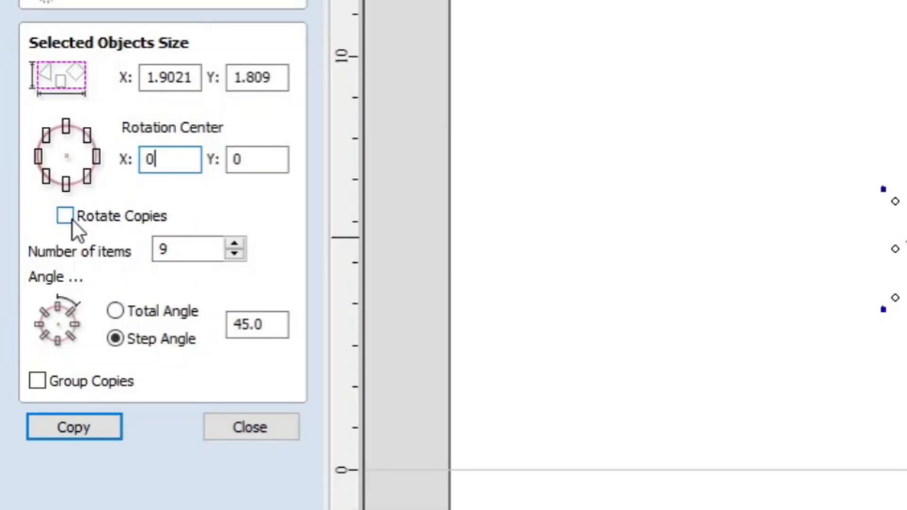
click(65, 217)
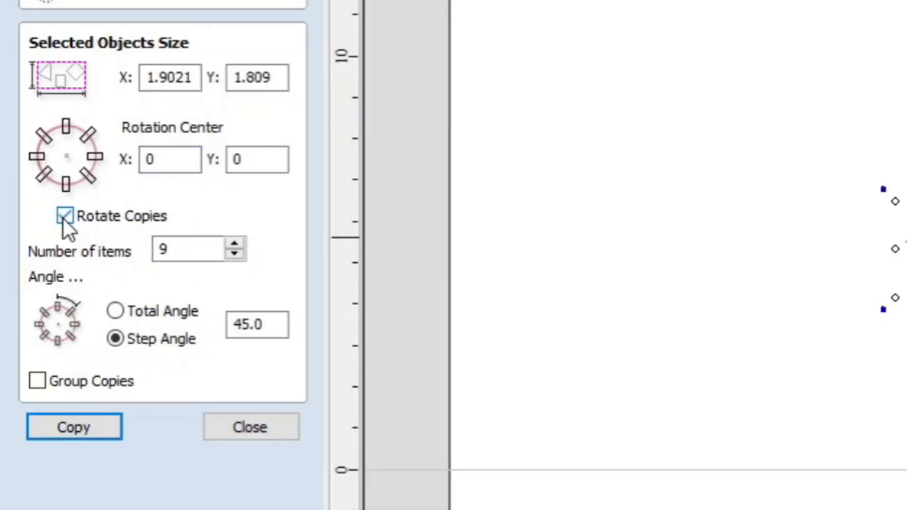
click(65, 158)
click(64, 157)
click(72, 220)
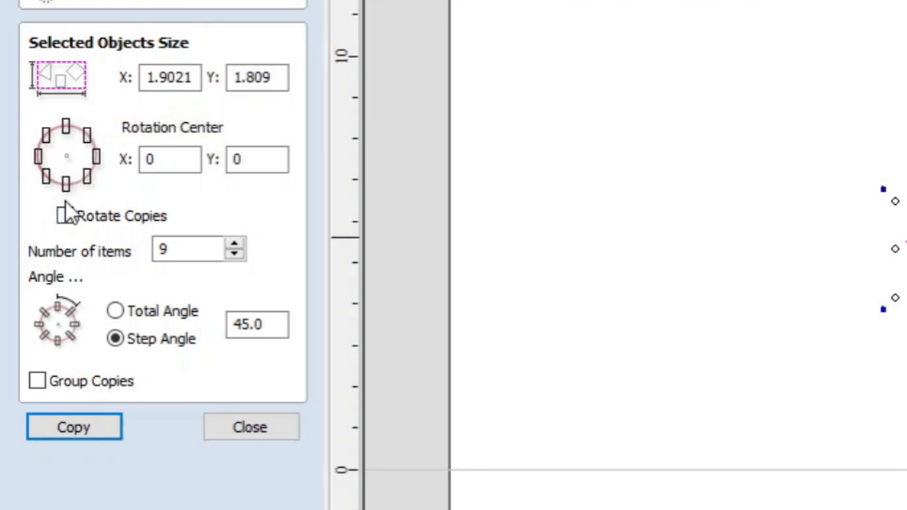
click(70, 225)
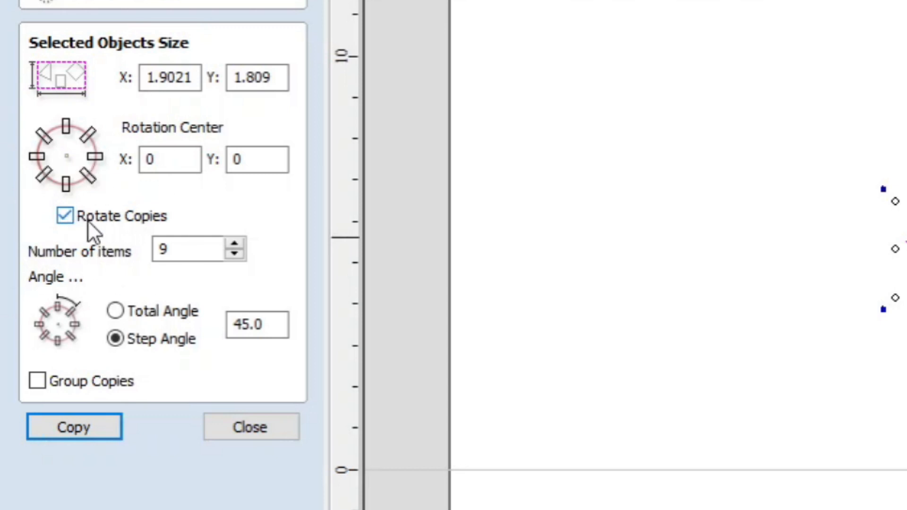
Set the circular copy to 8 items spread over a total angle of 360 degrees
double_click(194, 254)
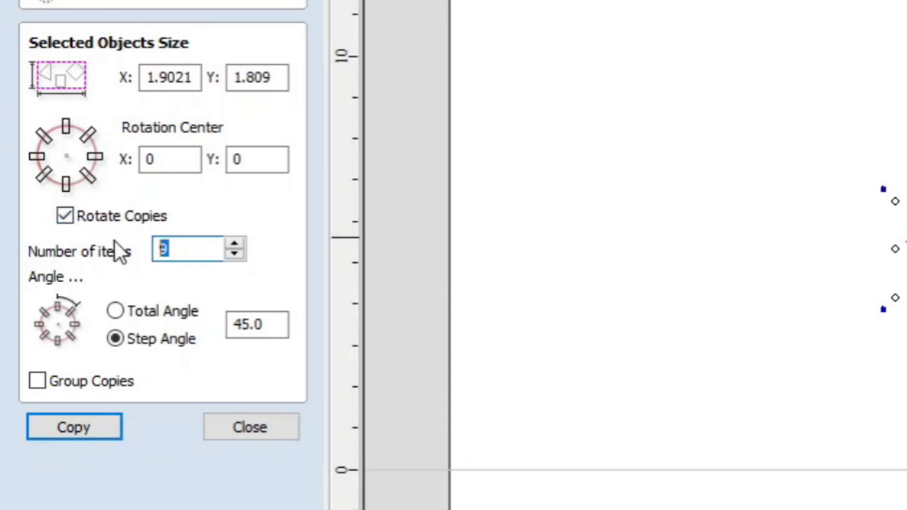
text(8)
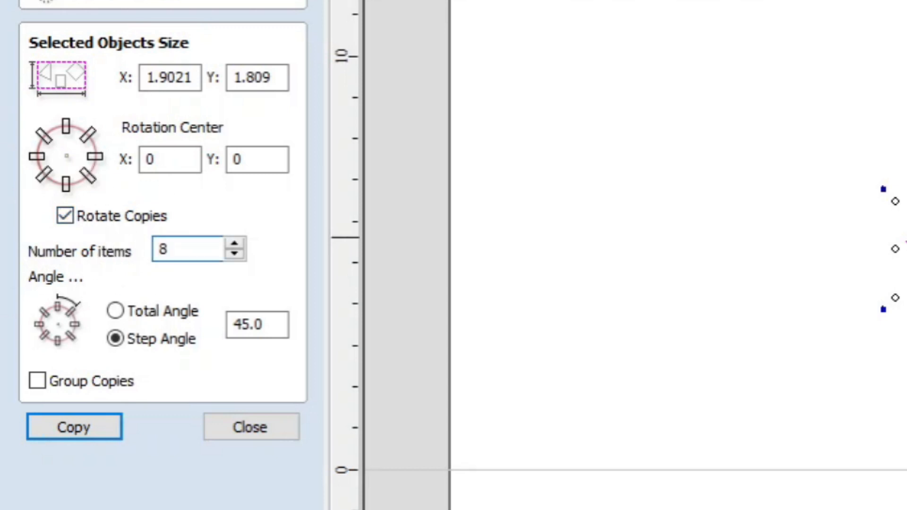
click(116, 311)
double_click(274, 317)
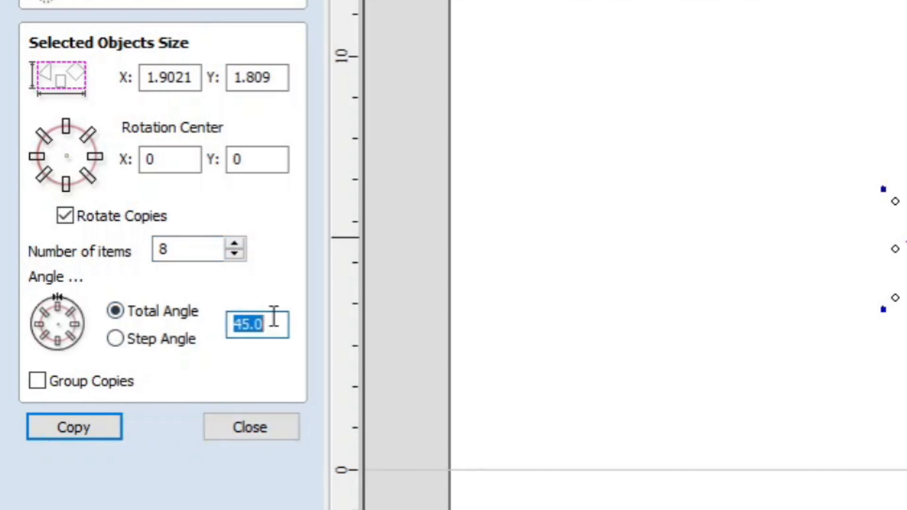
text(360)
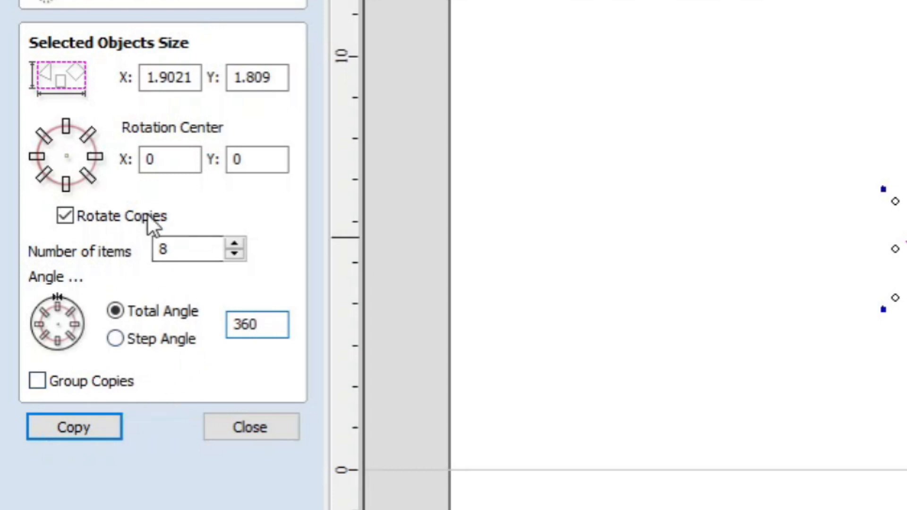
Create the 8-item circular copy of the star around the origin and deselect the stars
click(240, 166)
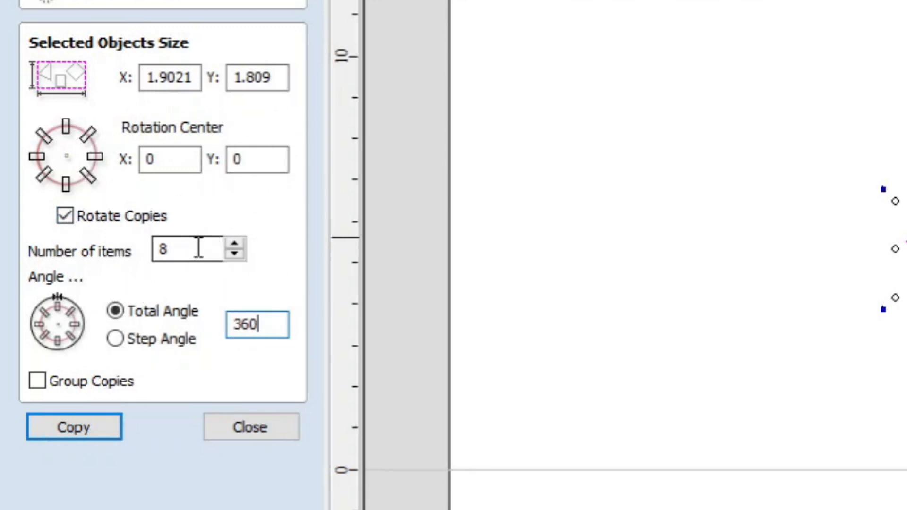
drag(198, 249, 122, 244)
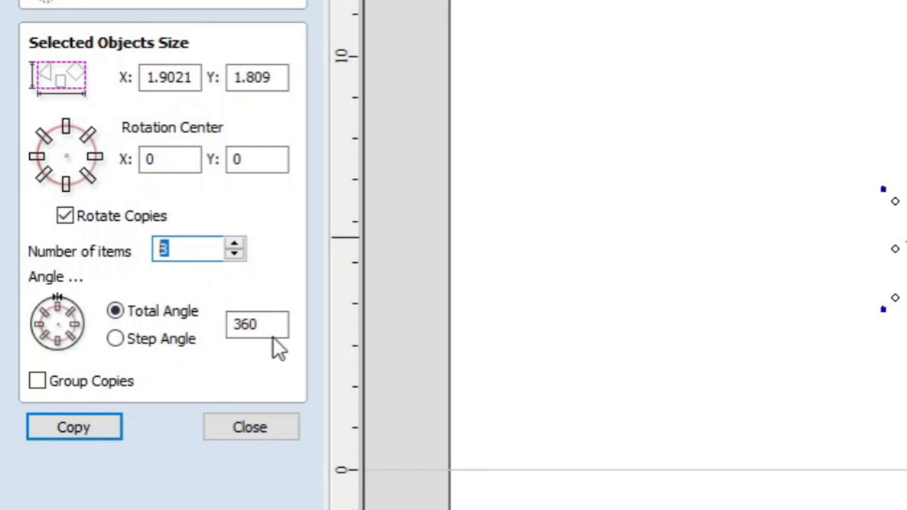
text(3)
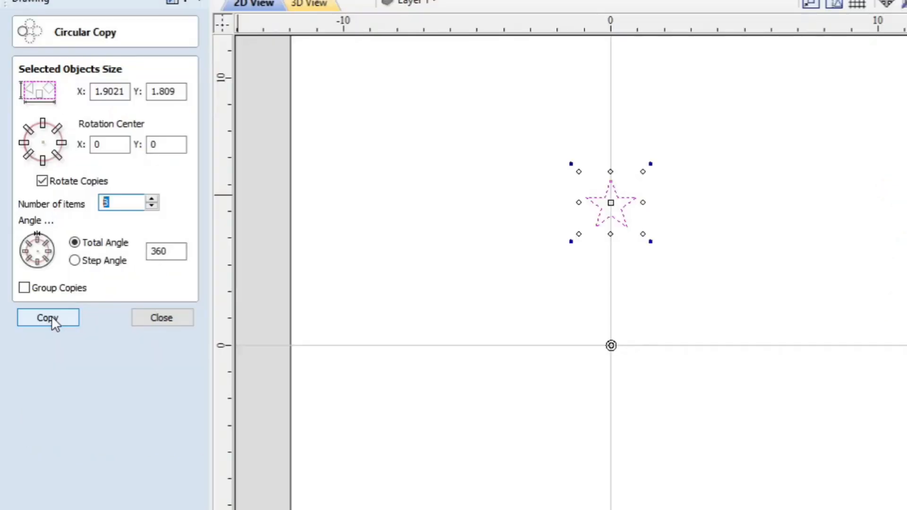
click(52, 316)
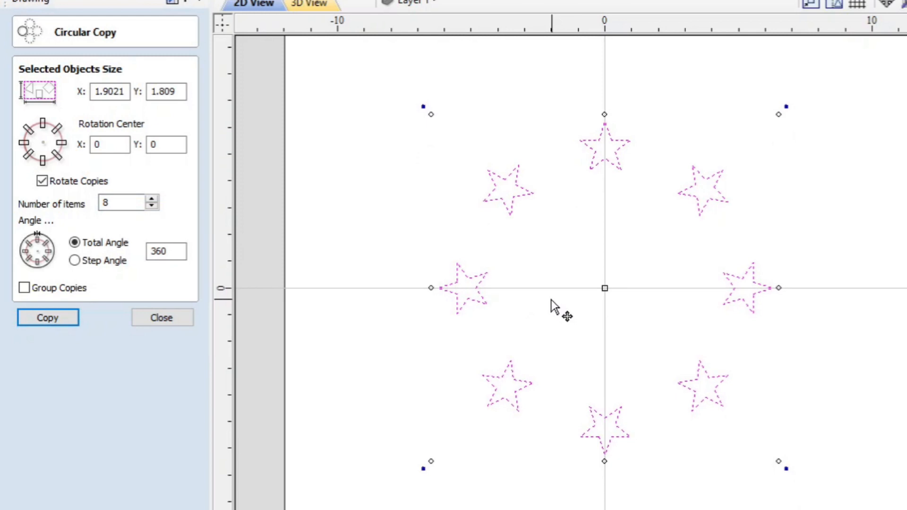
click(673, 299)
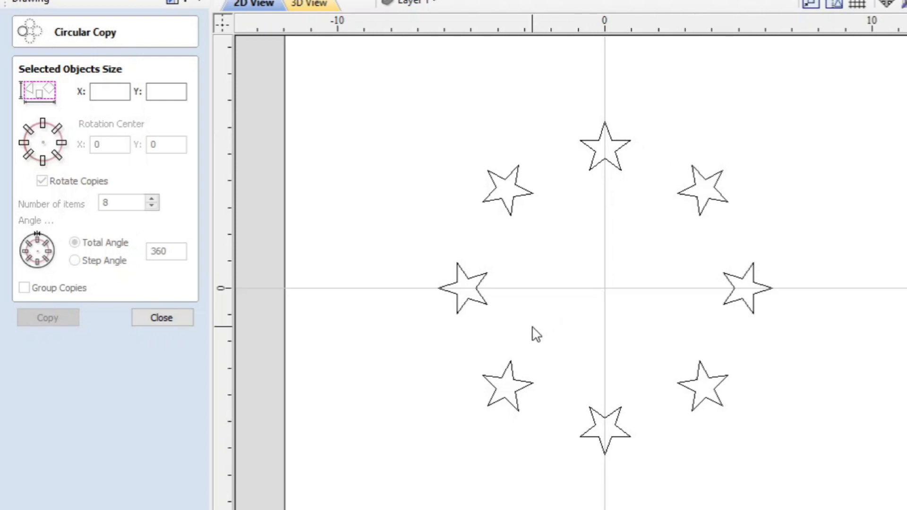
Undo the circular copy and reselect the original star
key(ctrl+z)
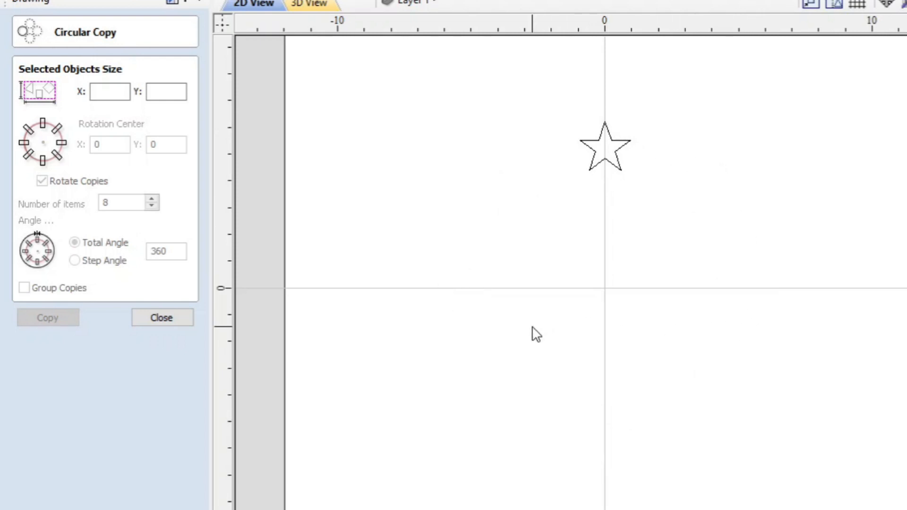
click(589, 169)
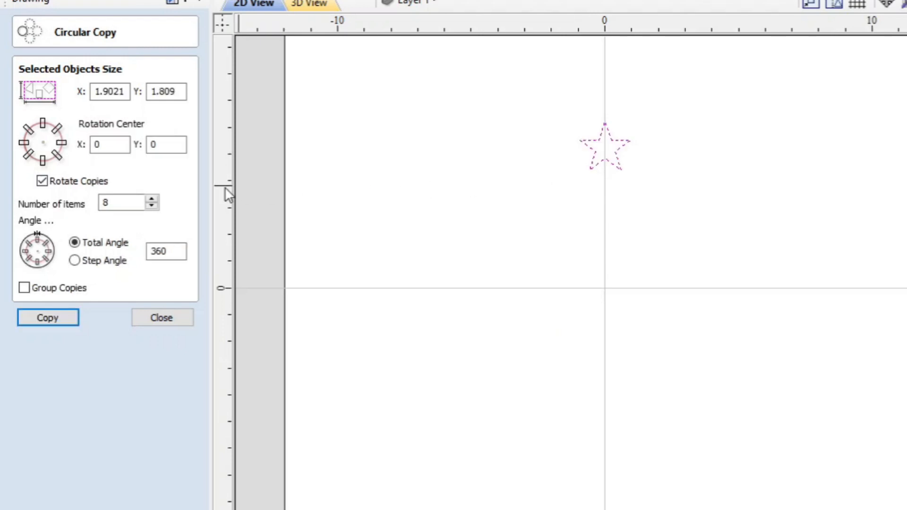
Turn off Rotate Copies and create an 8-item circular copy of the star around the origin over 360 degrees
click(42, 186)
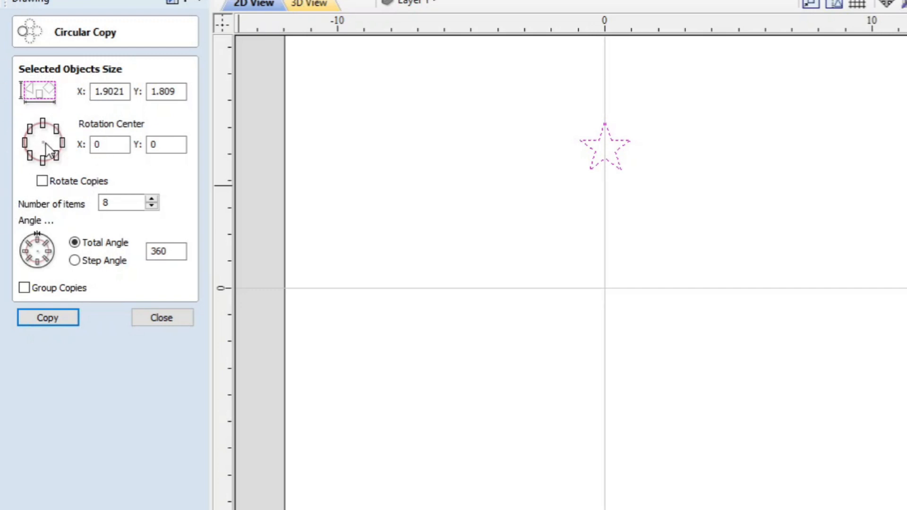
click(45, 323)
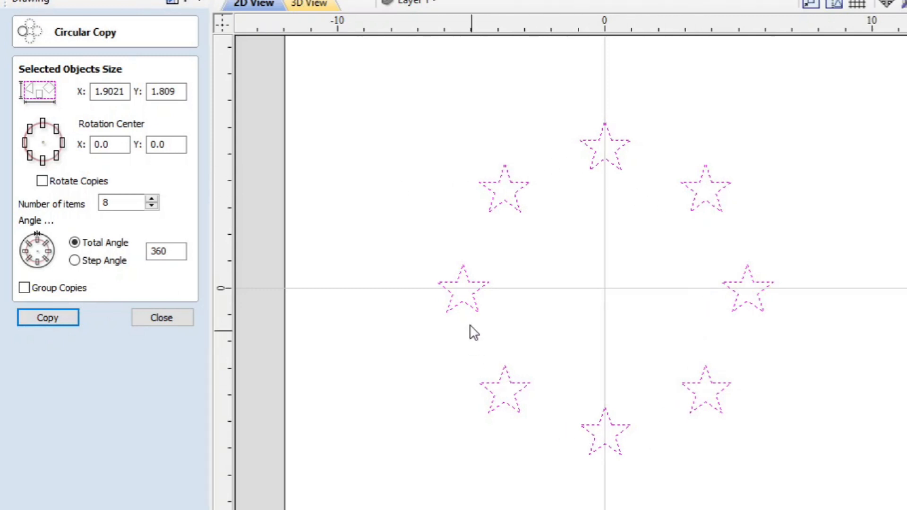
click(538, 273)
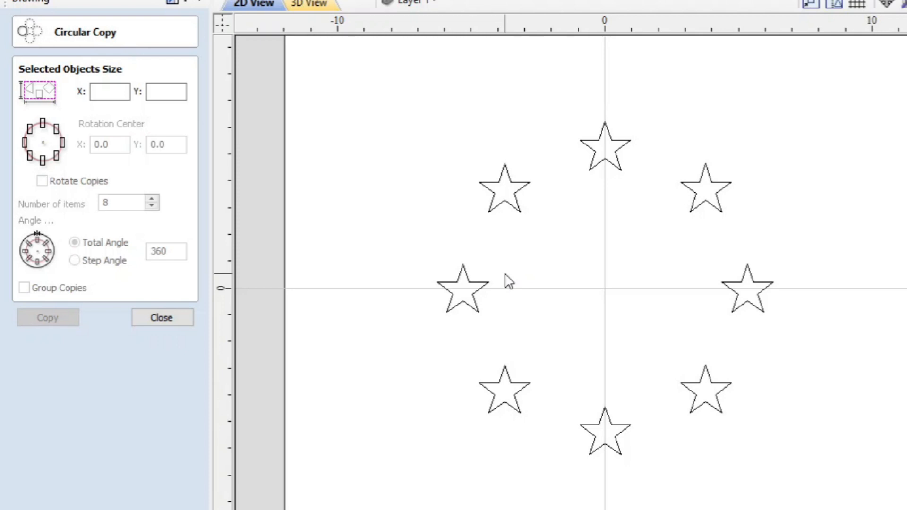
Undo the full-circle copy and create 8 items from the original star over a total angle of 180 degrees
key(ctrl+z)
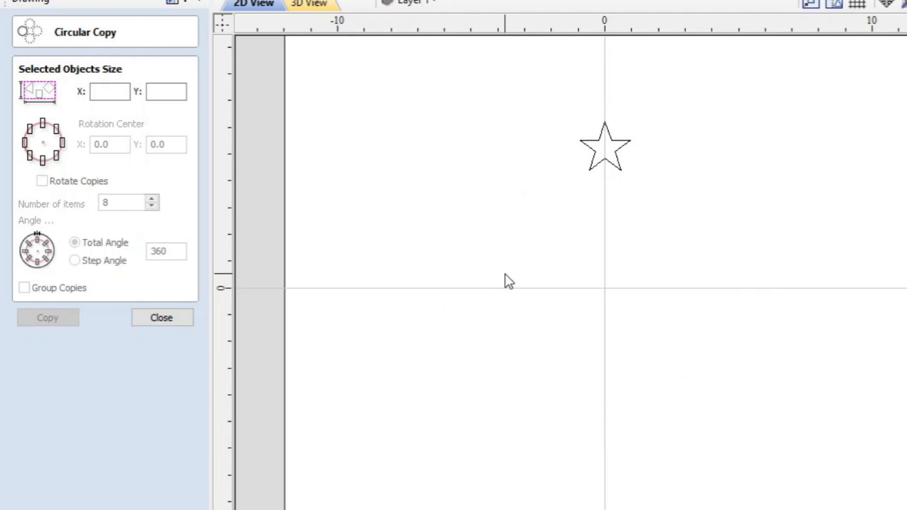
click(594, 166)
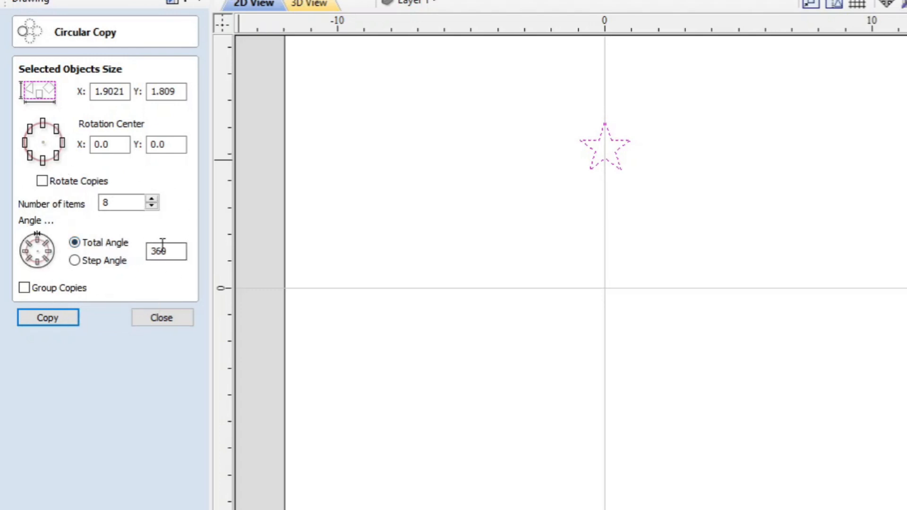
drag(177, 247, 150, 256)
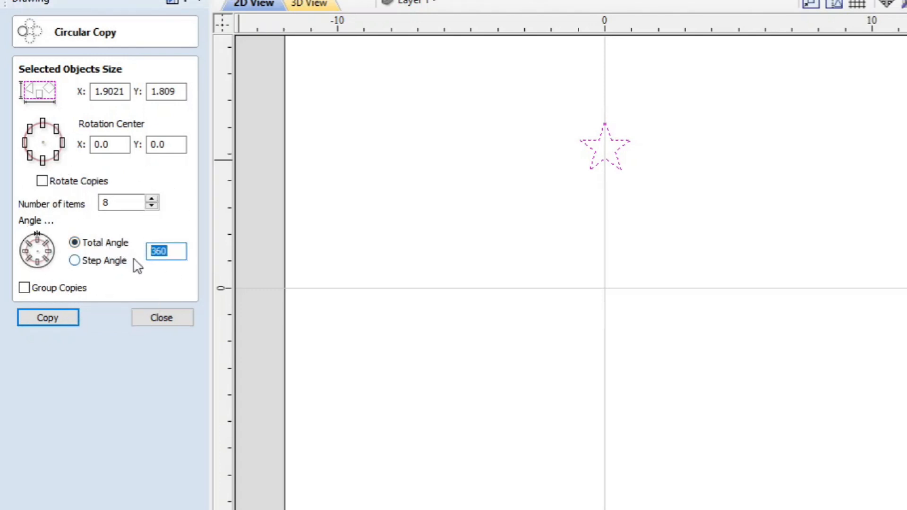
text(180)
click(69, 322)
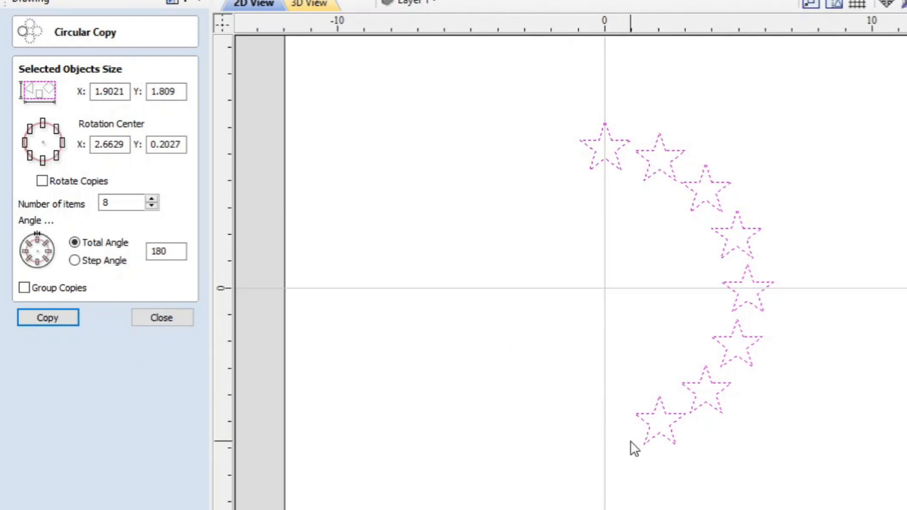
Draw a straight line about 10.45 long between the left tips of the arc's first and last stars, and delete it
click(172, 322)
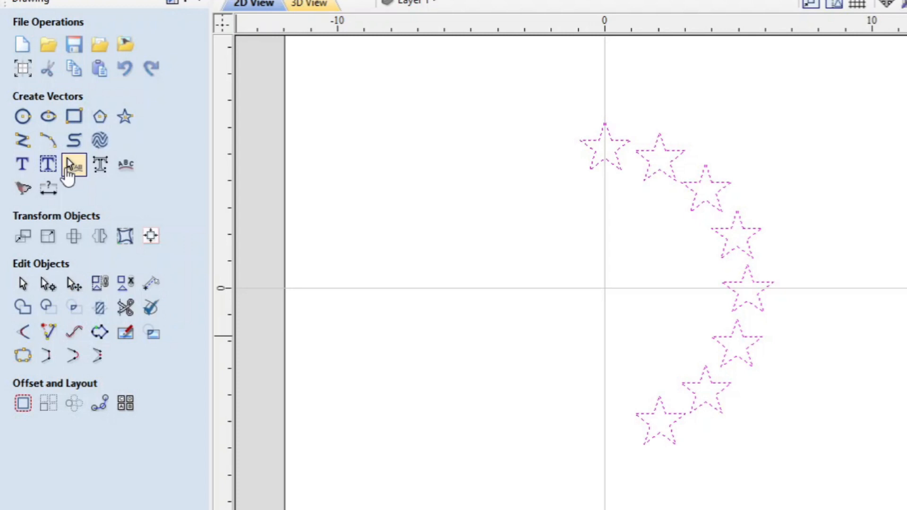
click(22, 141)
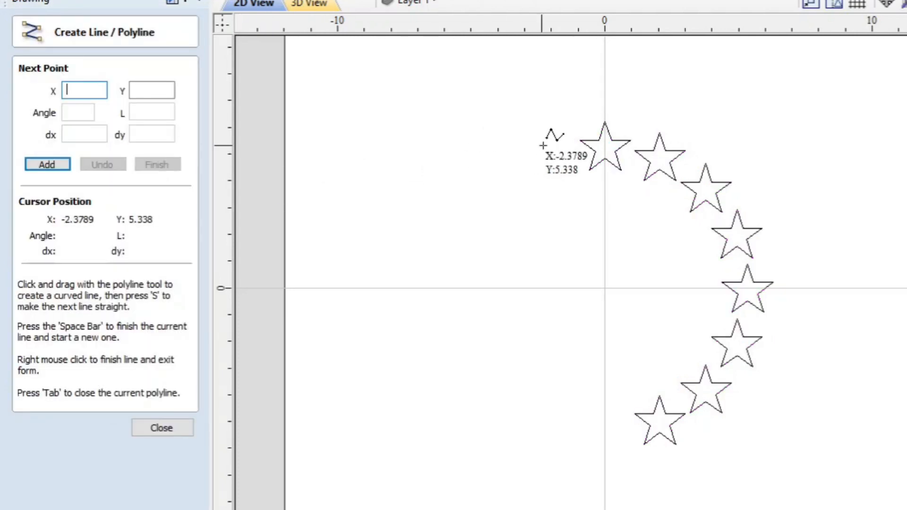
click(580, 140)
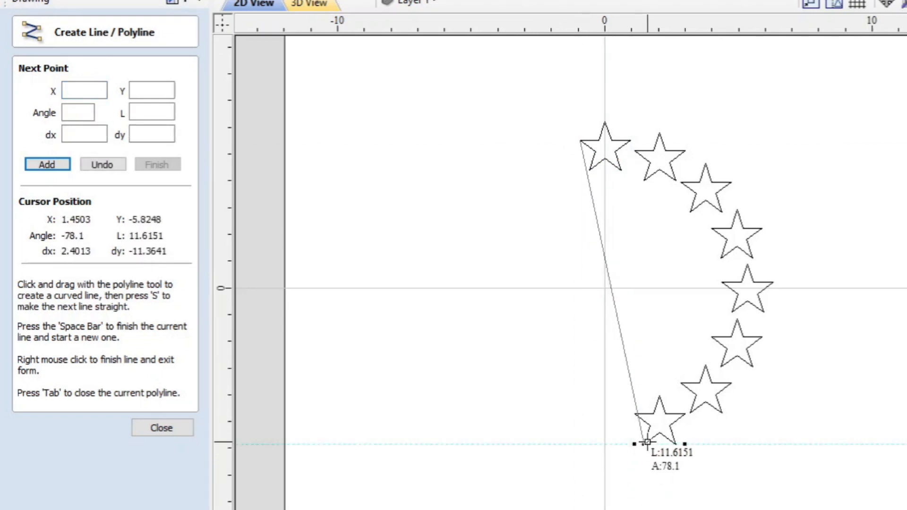
scroll(647, 442, up, 3)
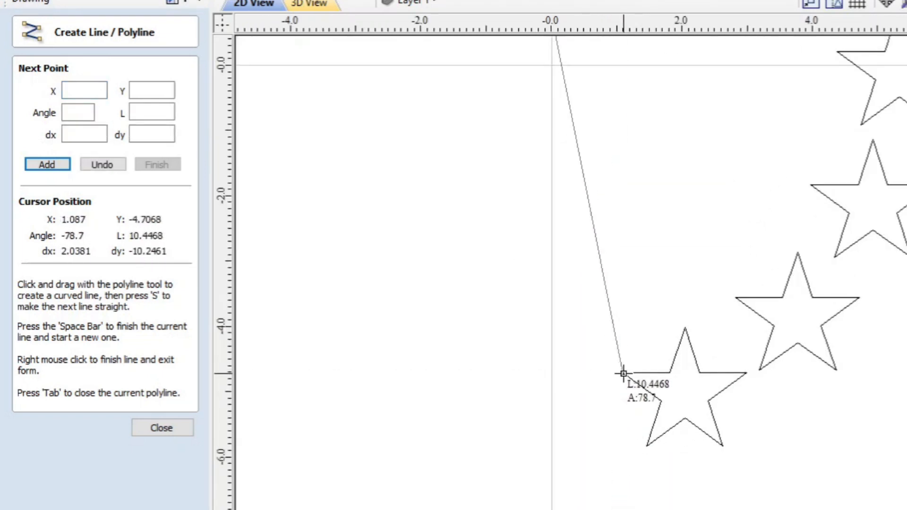
click(623, 373)
scroll(563, 414, down, 2)
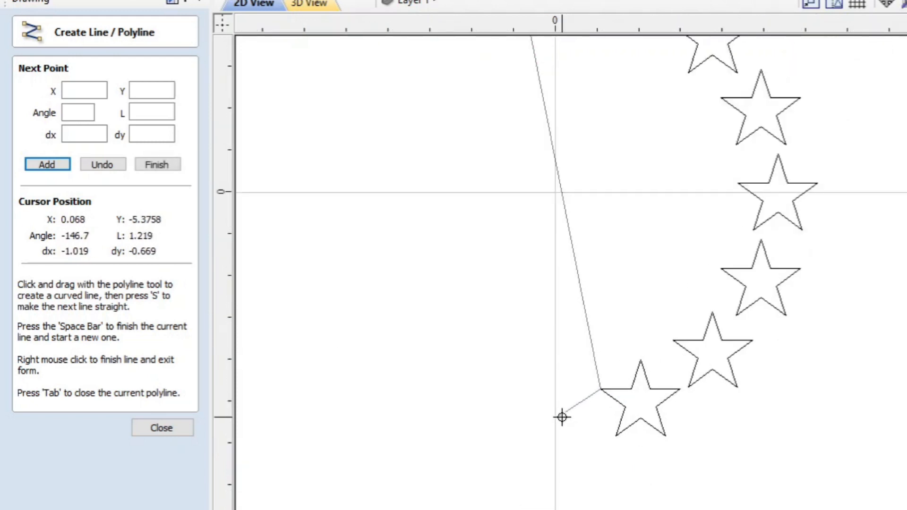
right_click(562, 417)
scroll(561, 423, down, 2)
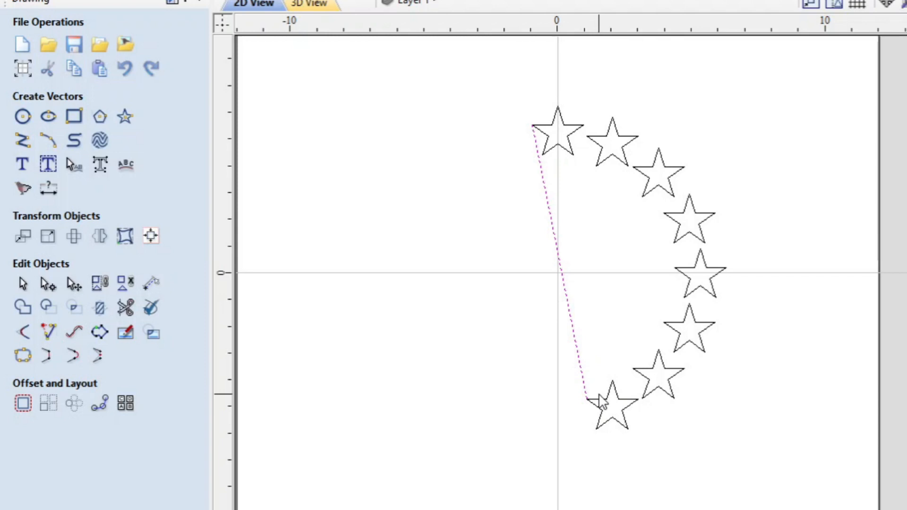
key(Delete)
Undo the half-circle copy and create an 8-item circular copy of the star with a step angle of 50 degrees
key(ctrl+z)
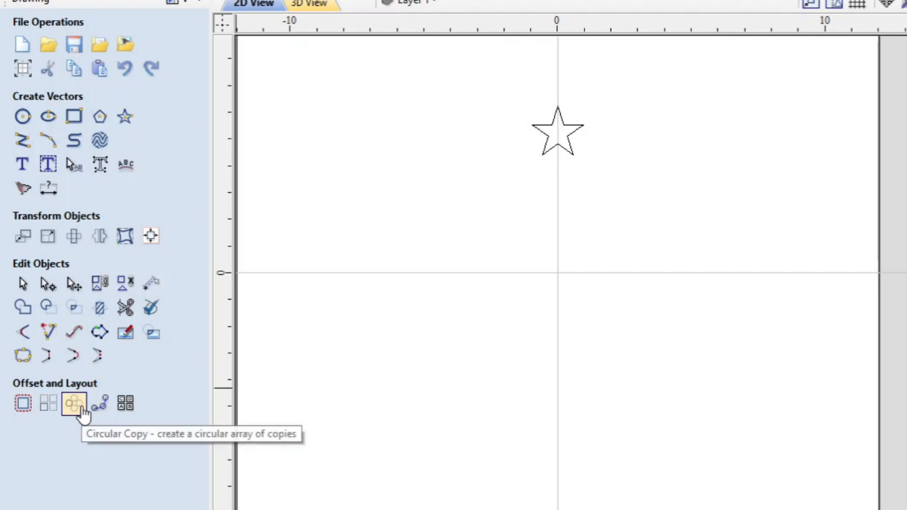
click(80, 407)
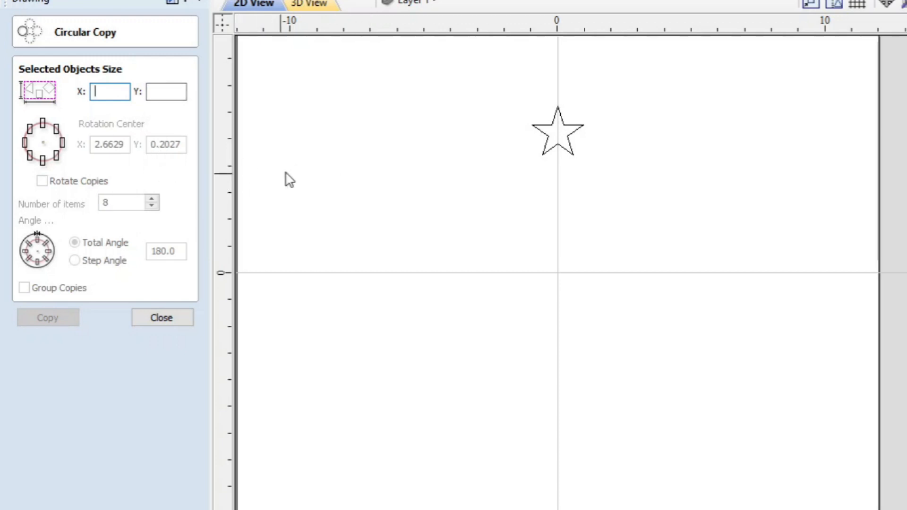
click(543, 154)
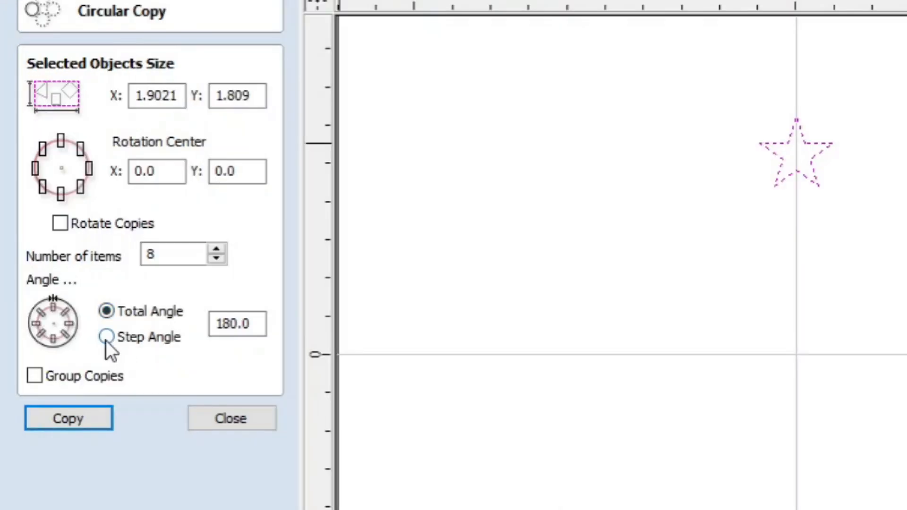
click(106, 340)
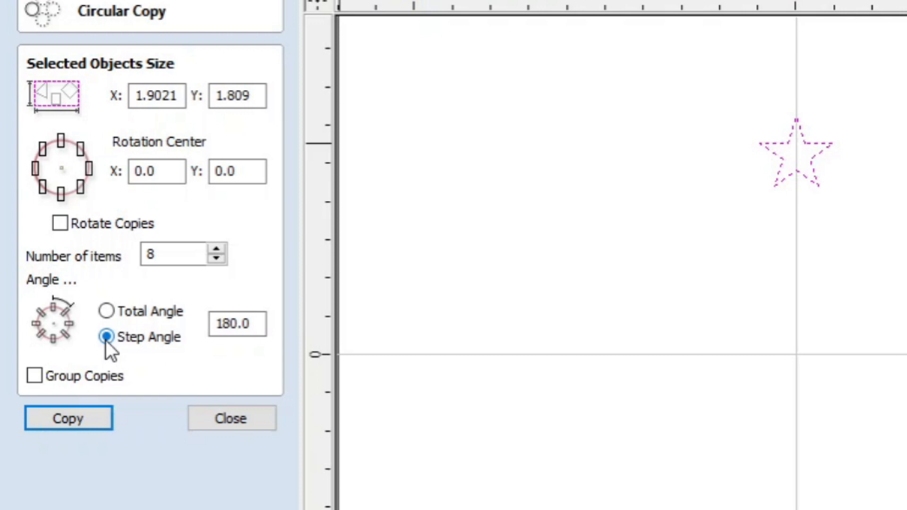
click(110, 342)
double_click(230, 324)
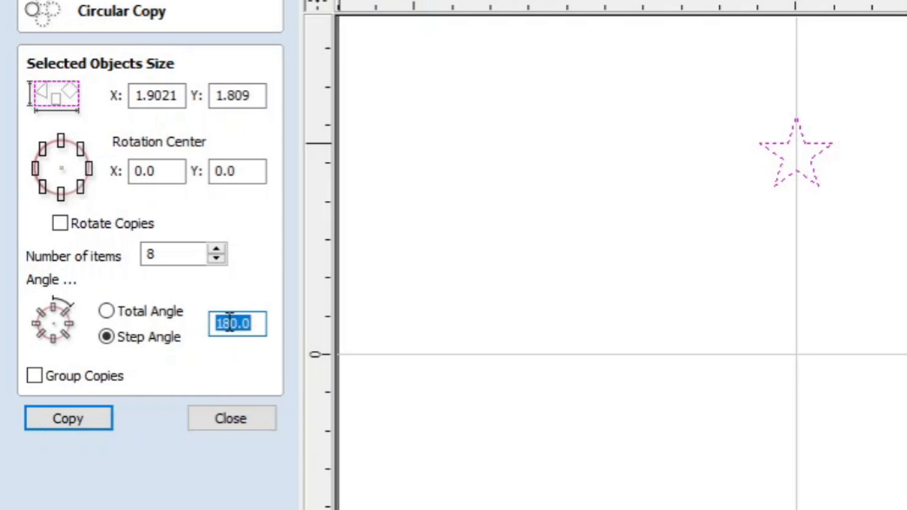
text(50)
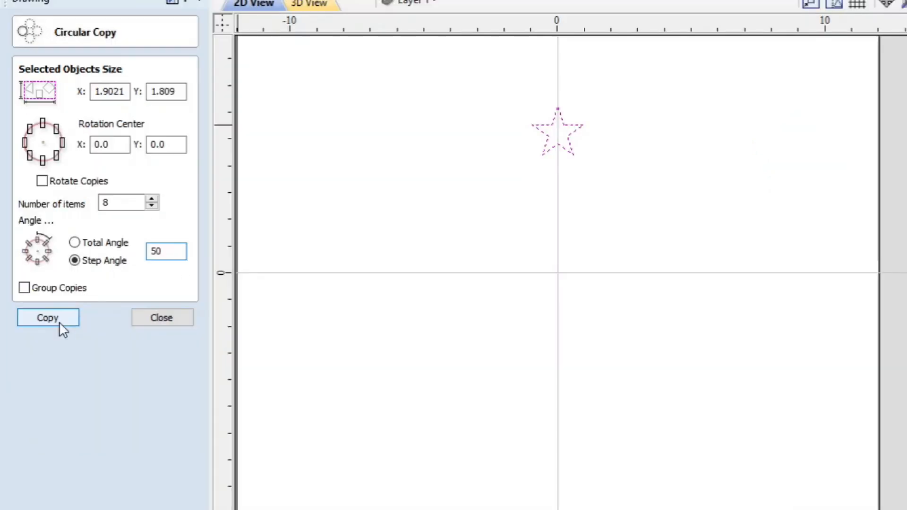
click(60, 324)
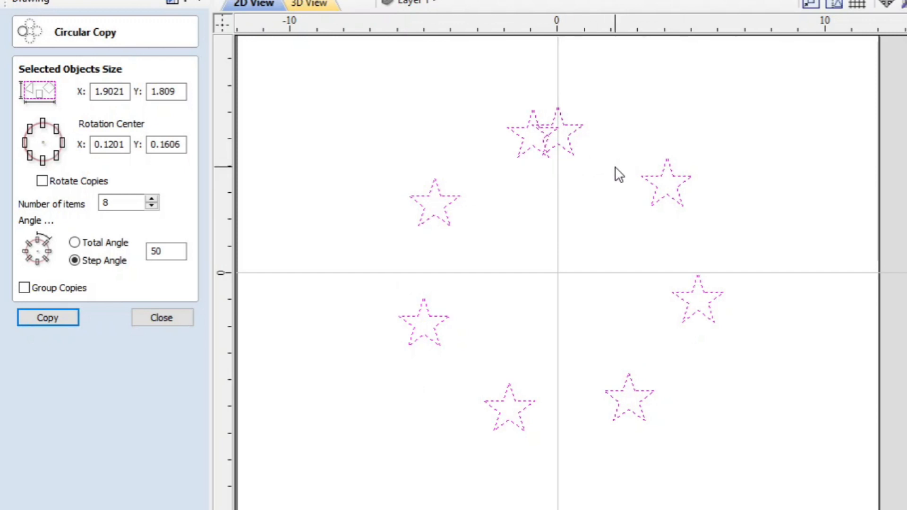
Undo the copy and create a 12-item circular copy of the star with a step angle of 30 degrees
key(ctrl+z)
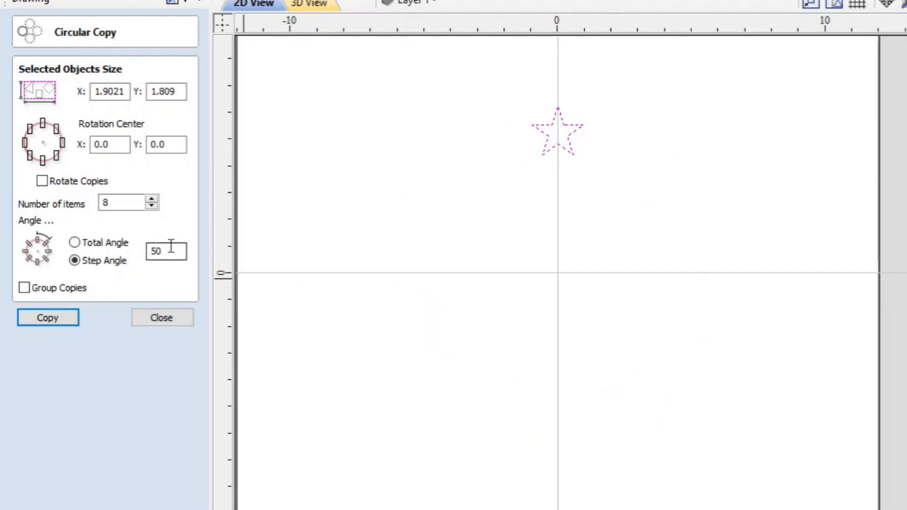
drag(173, 250, 149, 249)
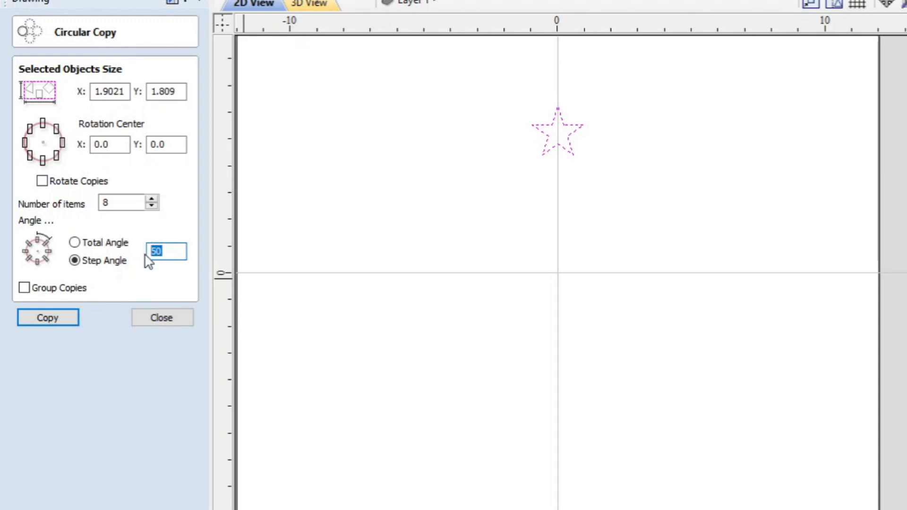
text(3)
drag(128, 204, 83, 202)
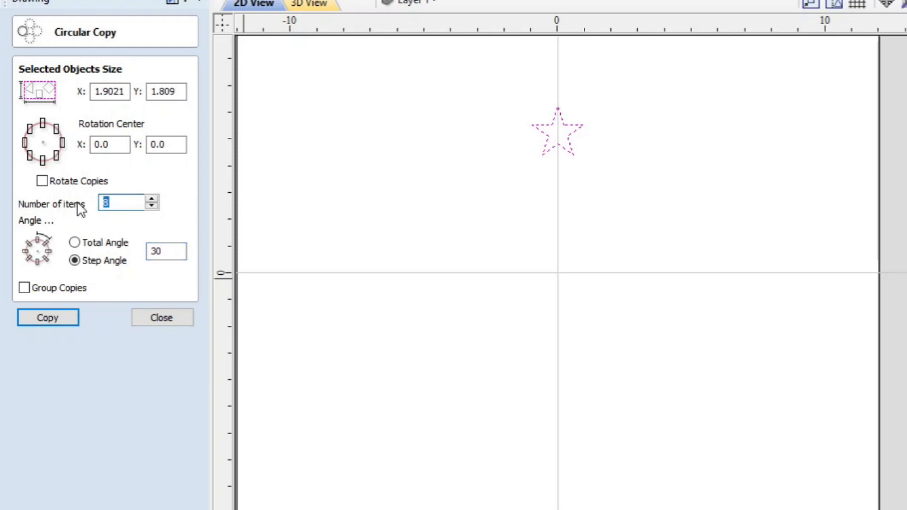
text(12)
click(50, 315)
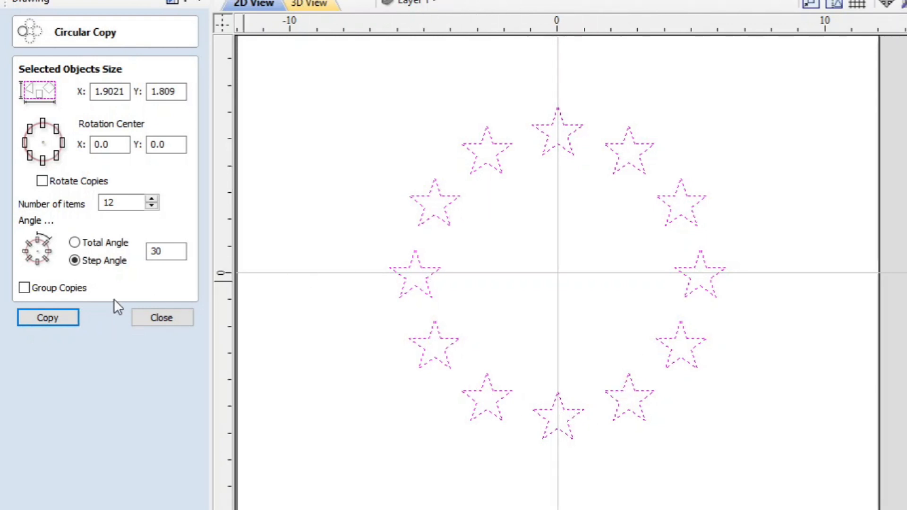
Undo the 12-item copy and create a 13-item circular copy with the same step angle
key(ctrl+z)
double_click(132, 202)
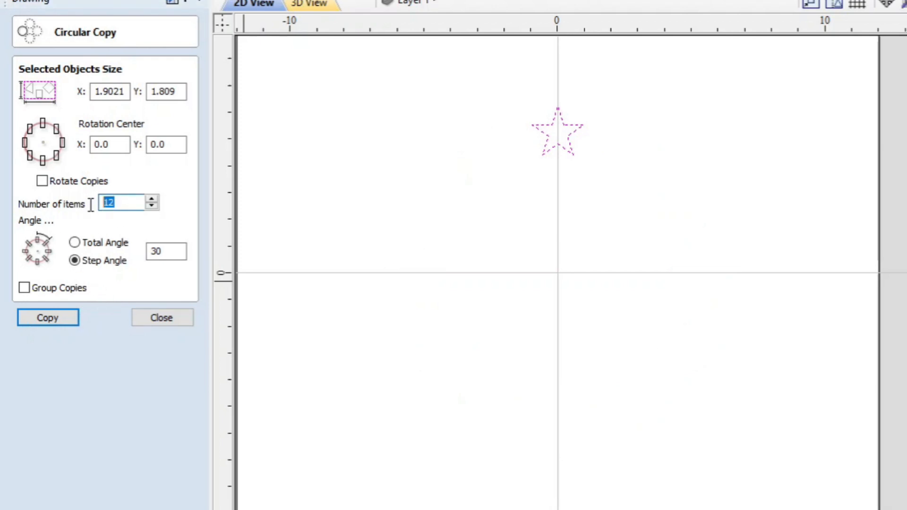
text(13)
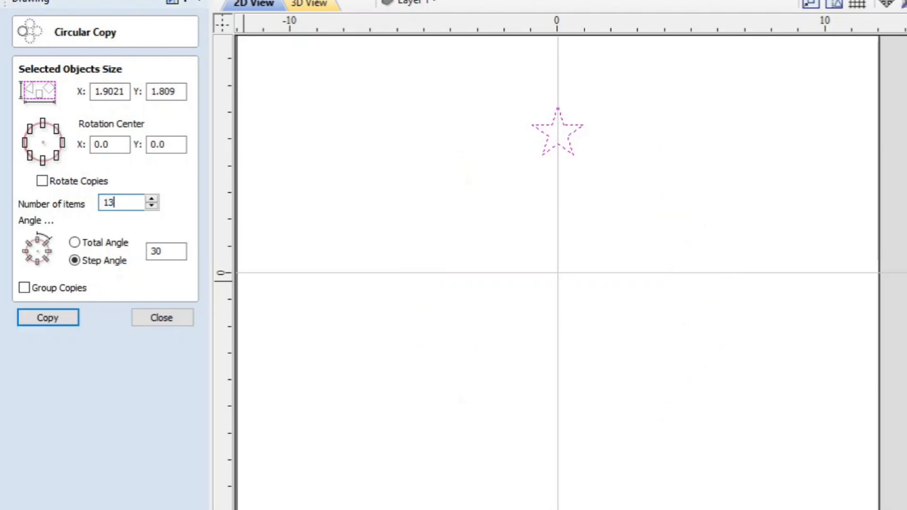
click(35, 313)
click(36, 313)
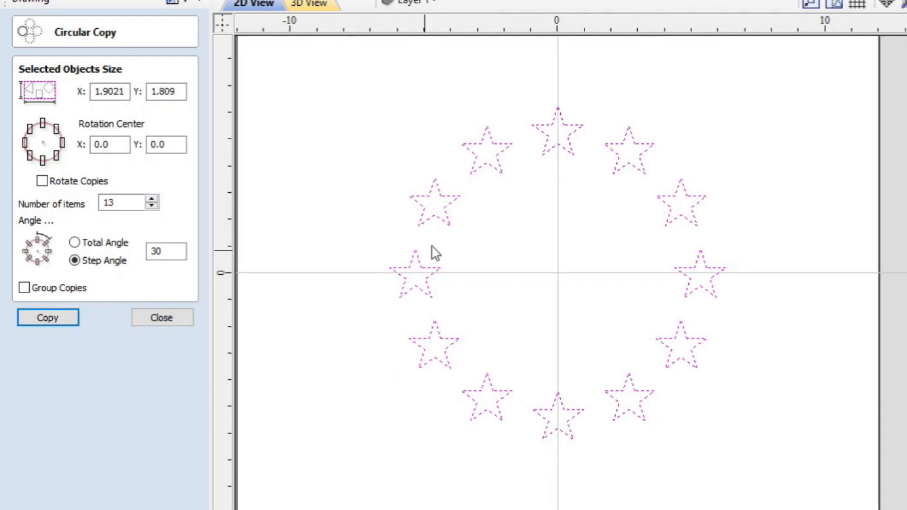
Deselect the stars and inspect the topmost star for a duplicate stacked on the original, leaving nothing selected
click(507, 230)
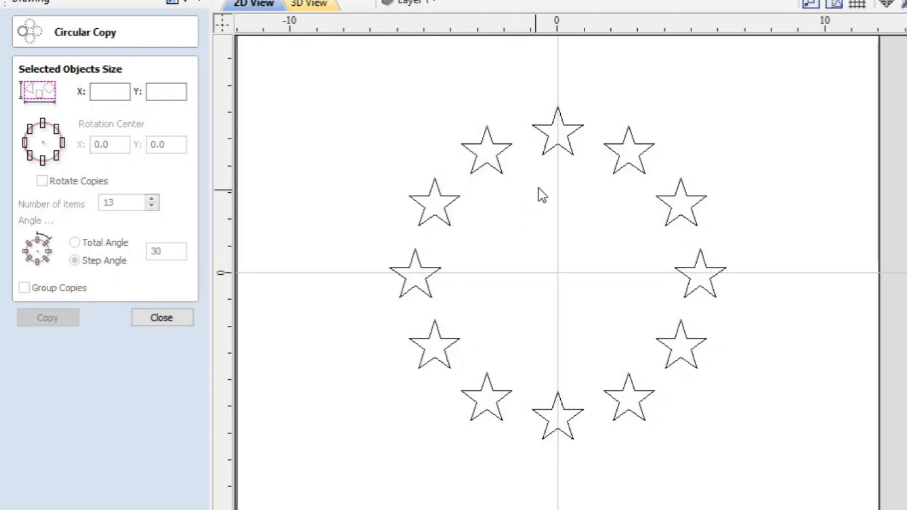
click(553, 156)
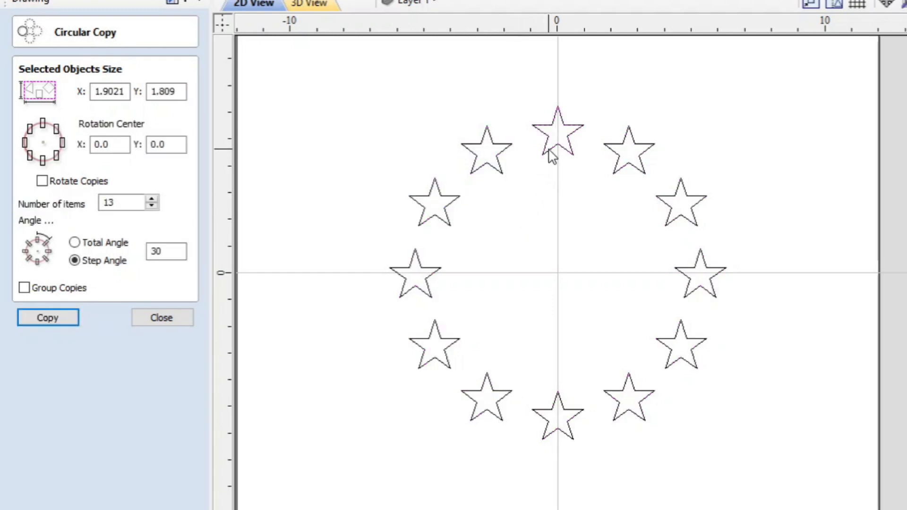
scroll(551, 158, up, 4)
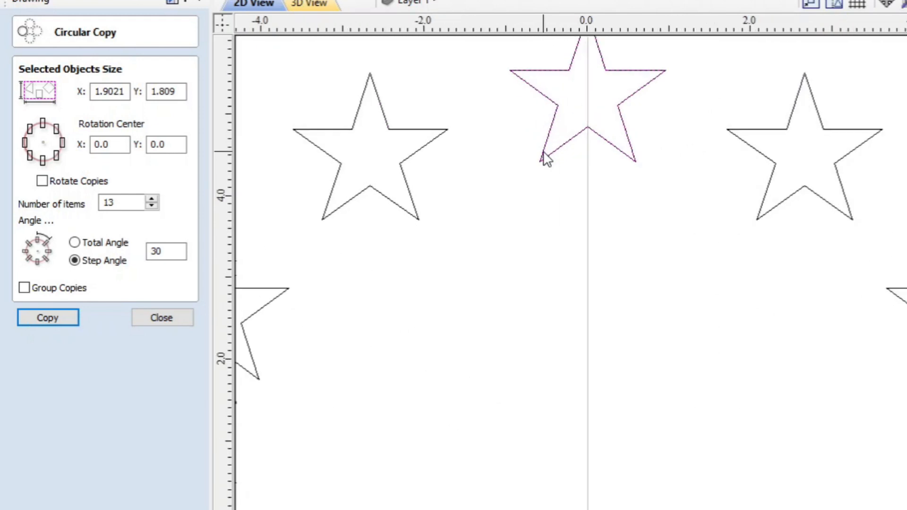
middle_drag(543, 162, 520, 238)
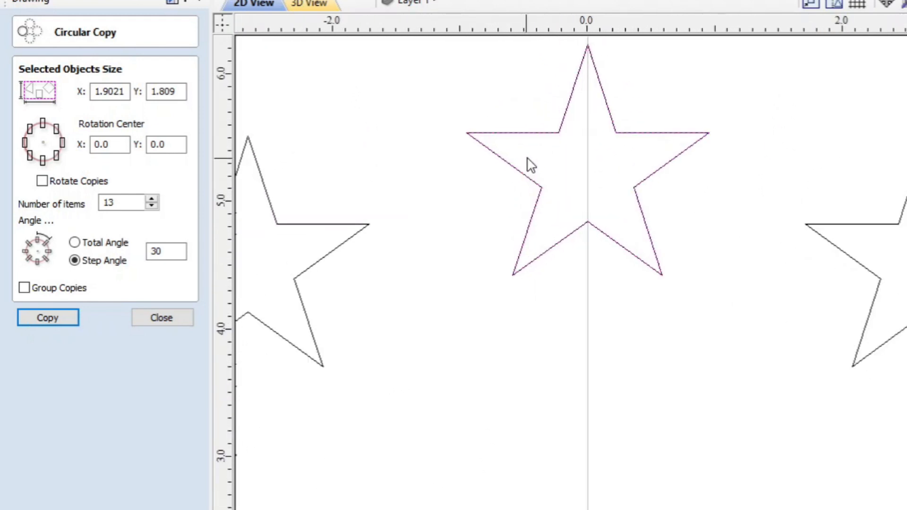
click(599, 237)
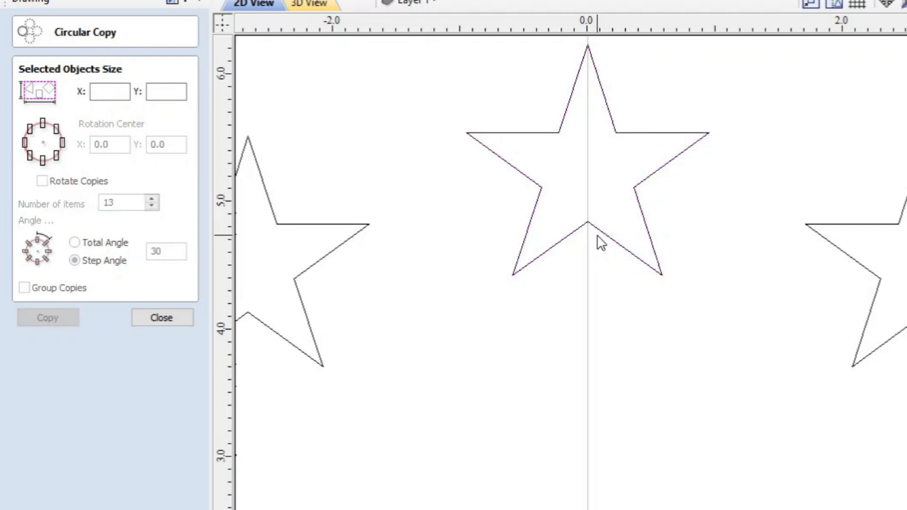
scroll(577, 260, down, 4)
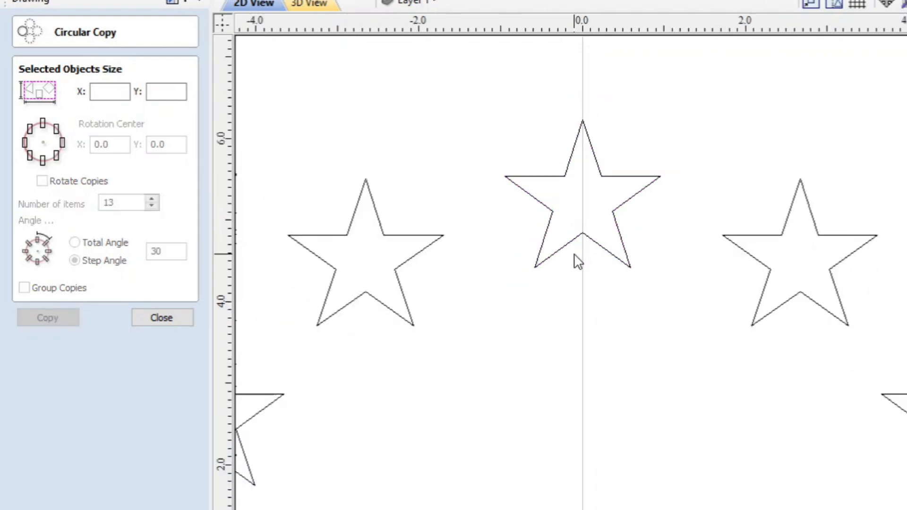
scroll(577, 261, down, 2)
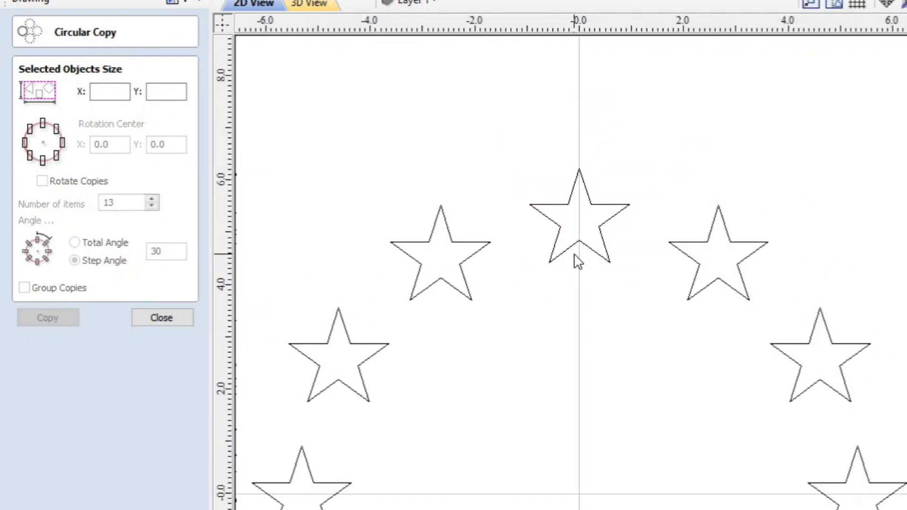
scroll(572, 265, down, 3)
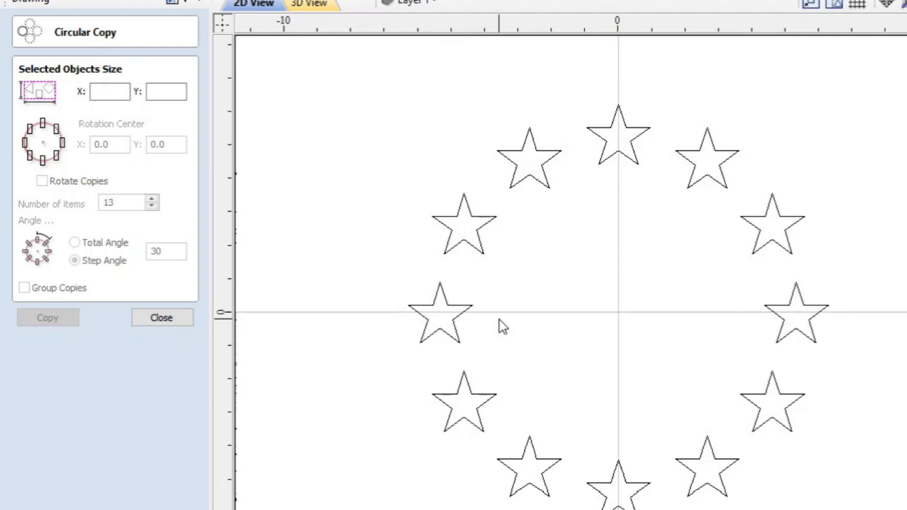
Undo the star copies and recreate the ungrouped 13-item circular copy with a step angle of 30 degrees
key(ctrl+z)
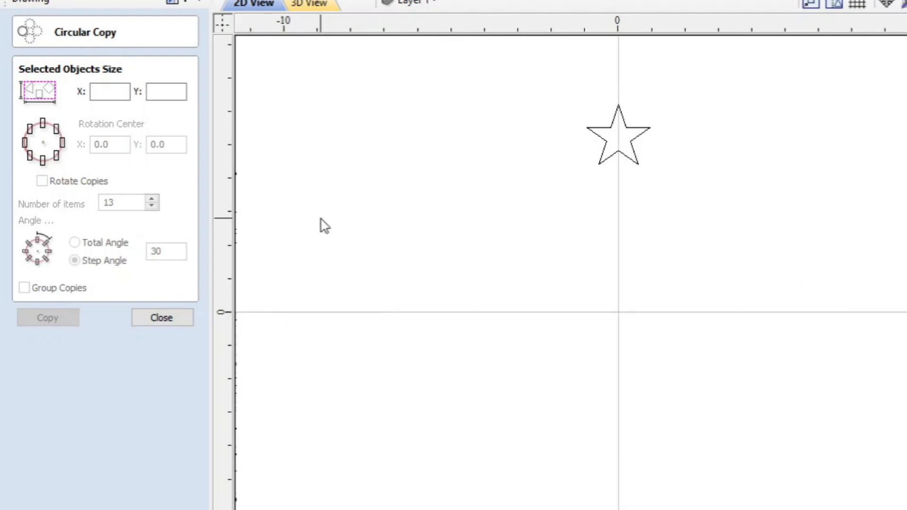
click(619, 162)
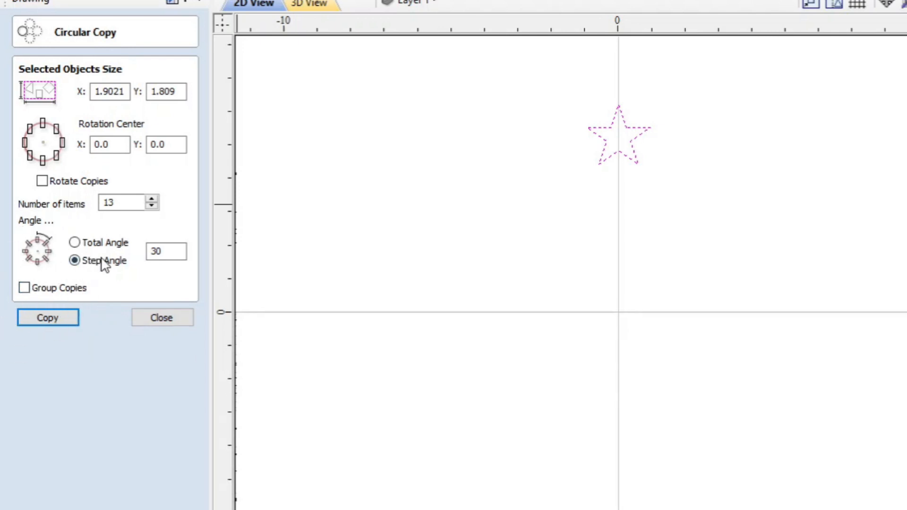
click(39, 316)
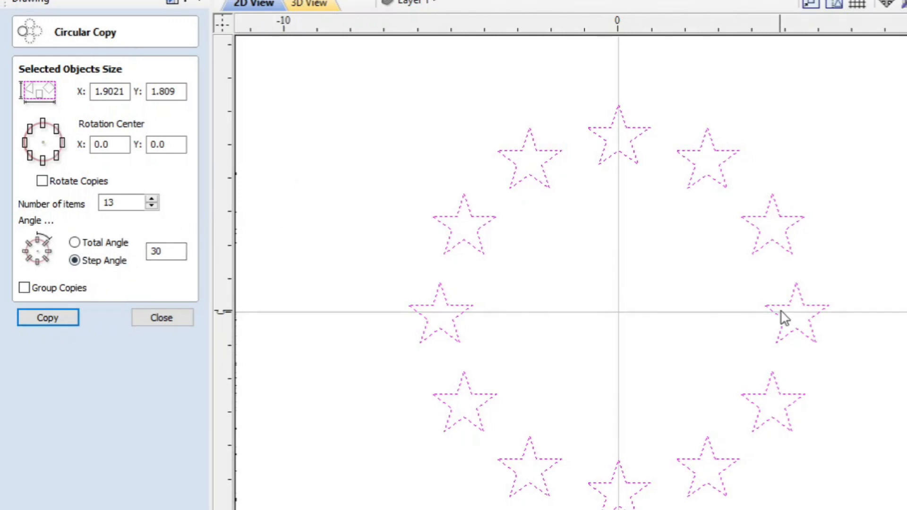
Deselect the stars and select several of them one at a time to check whether they are independent objects
click(878, 214)
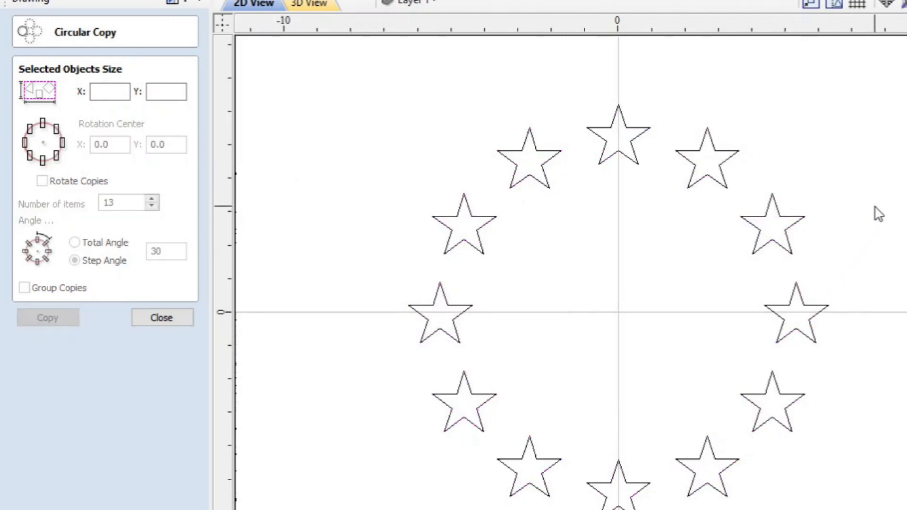
click(784, 222)
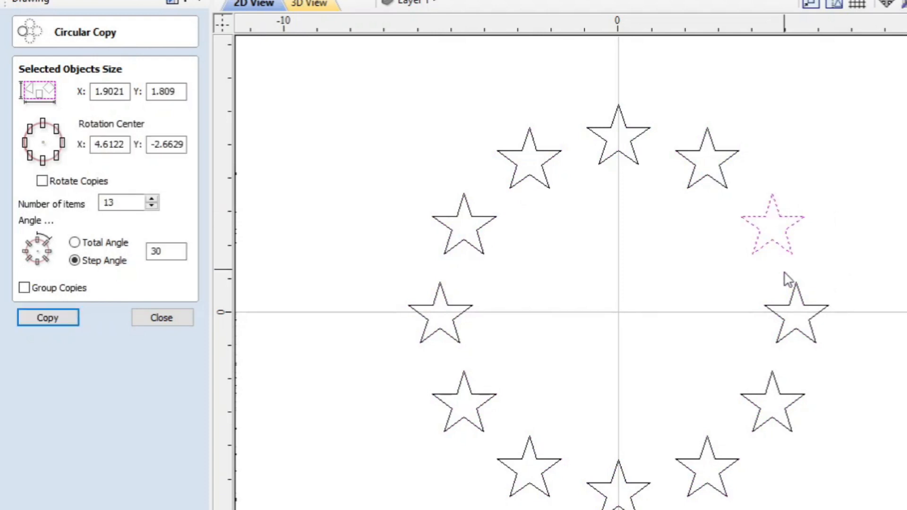
click(800, 306)
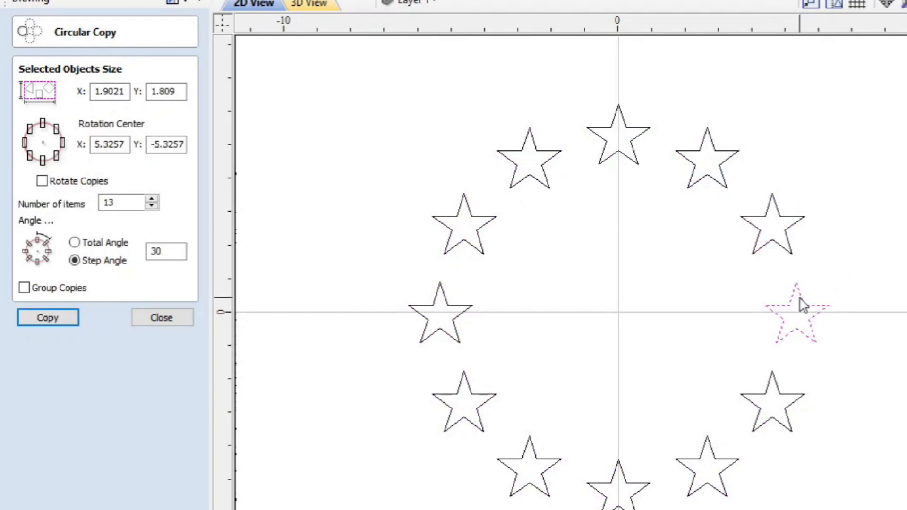
click(718, 184)
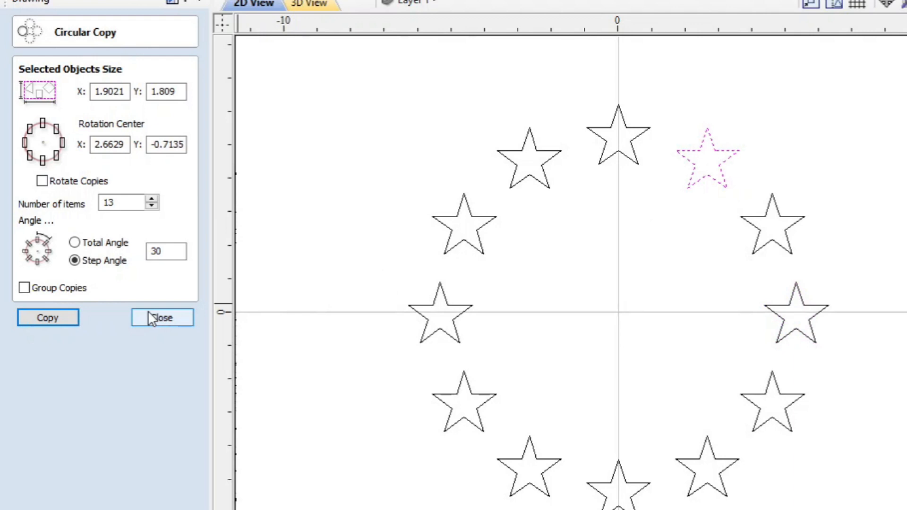
Undo the ungrouped copy and create a 13-item circular copy of the star at 30-degree steps with grouped copies enabled
key(ctrl+z)
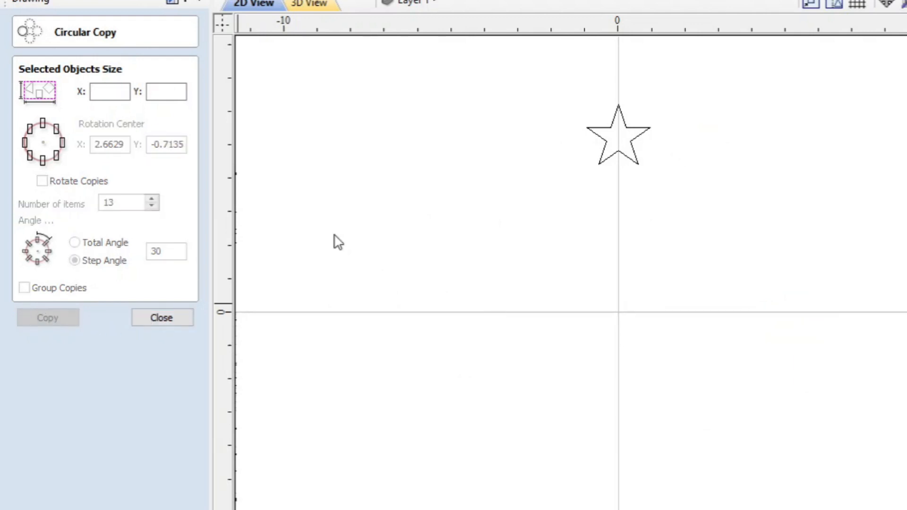
drag(692, 106, 585, 171)
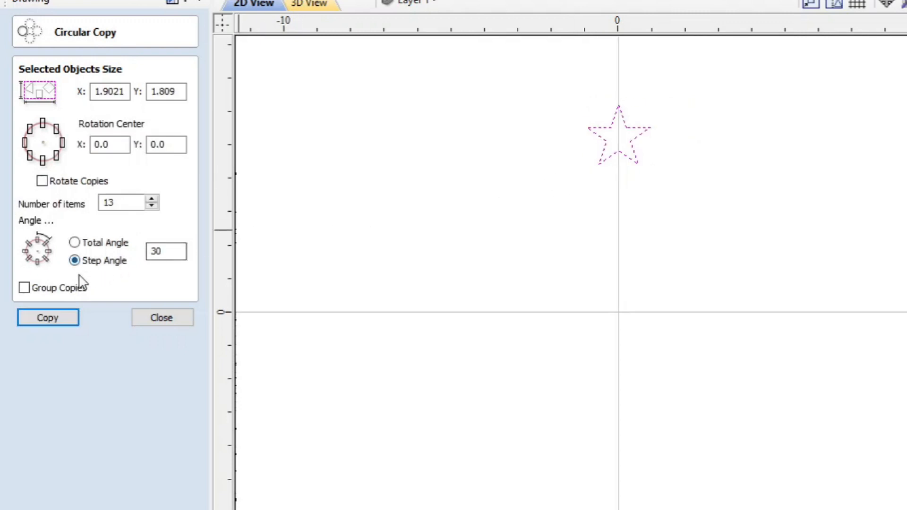
click(22, 291)
click(32, 315)
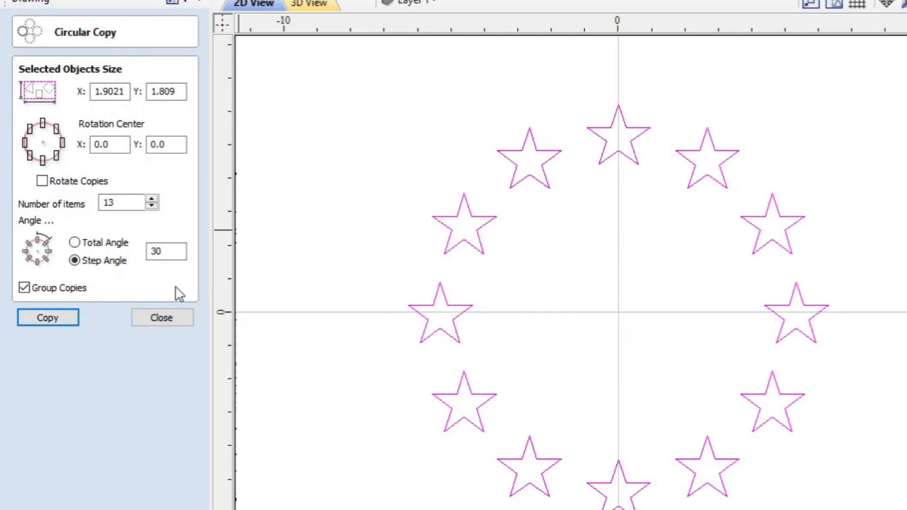
Deselect and reselect the circle of stars through different stars to check whether it behaves as one group
click(639, 259)
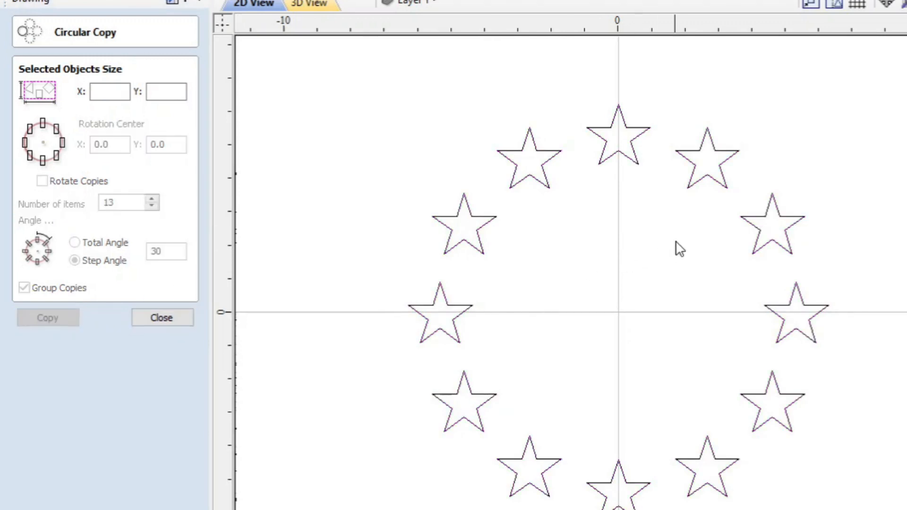
click(796, 226)
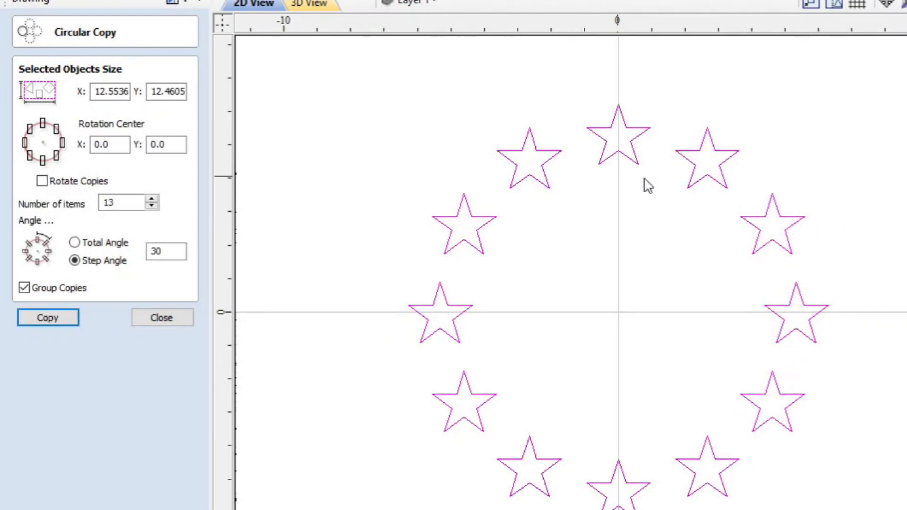
click(716, 179)
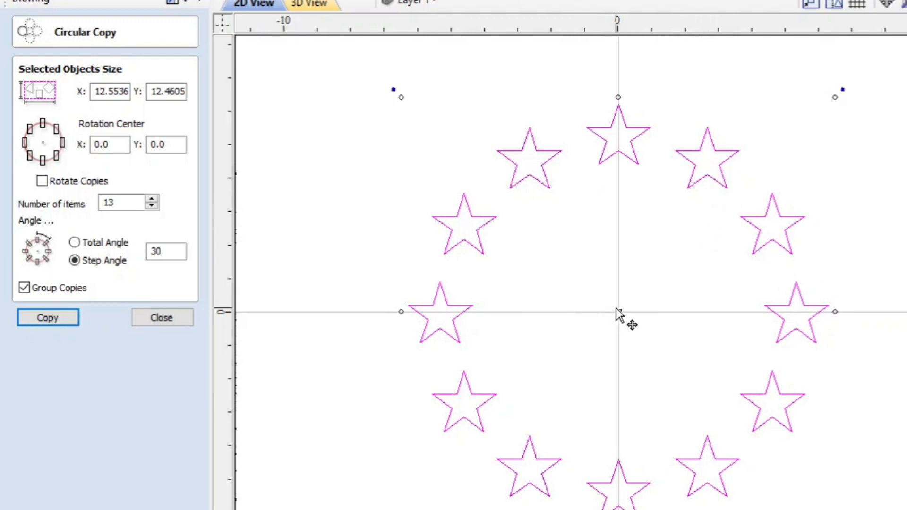
click(641, 310)
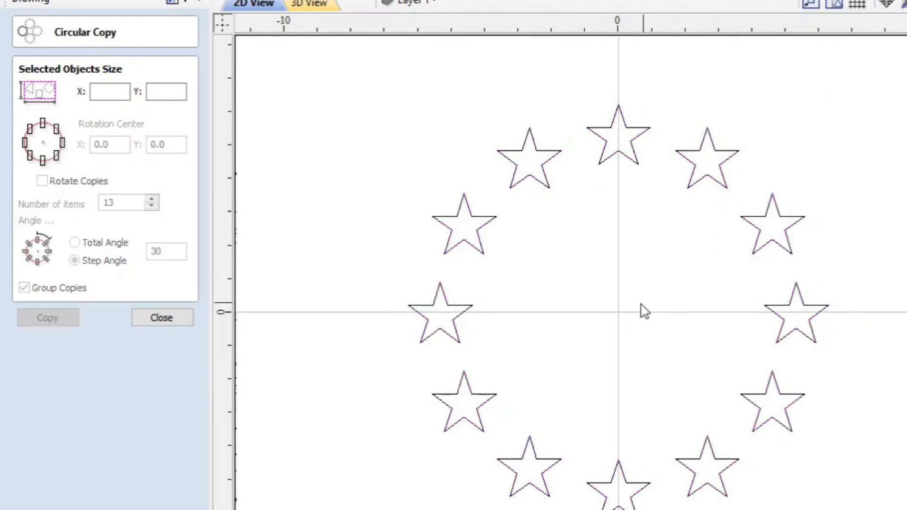
click(719, 188)
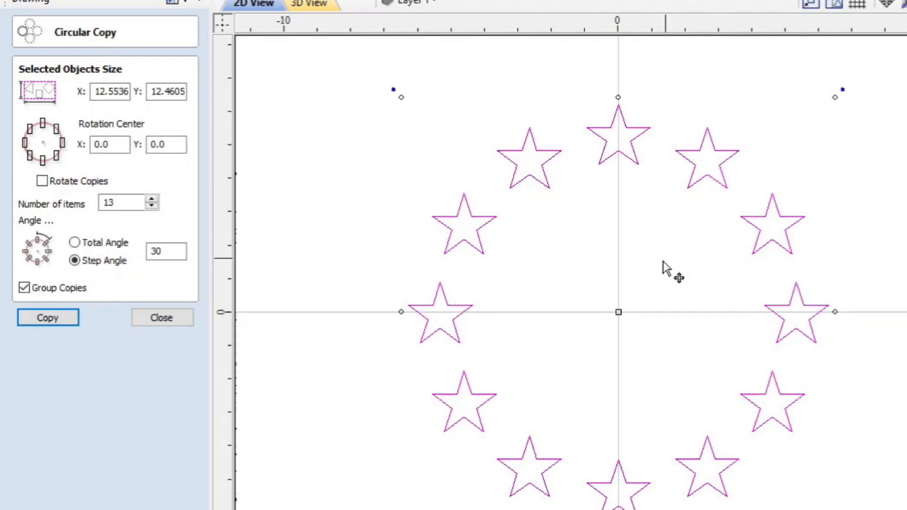
Nudge the grouped stars sideways, undo the move and the grouped copy, and leave Circular Copy with only the original star
mouse_move(620, 309)
mouse_down()
mouse_move(738, 221)
mouse_move(628, 311)
mouse_up()
key(ctrl+z)
key(ctrl+z)
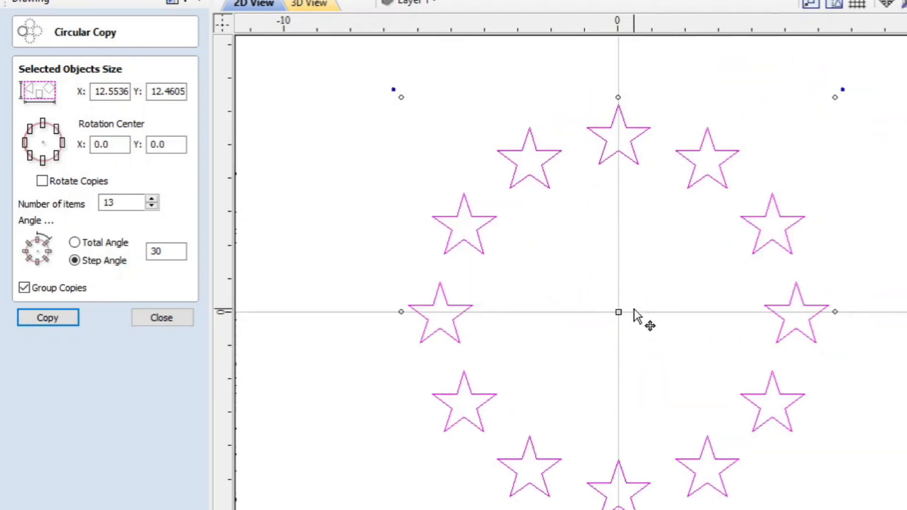
click(180, 320)
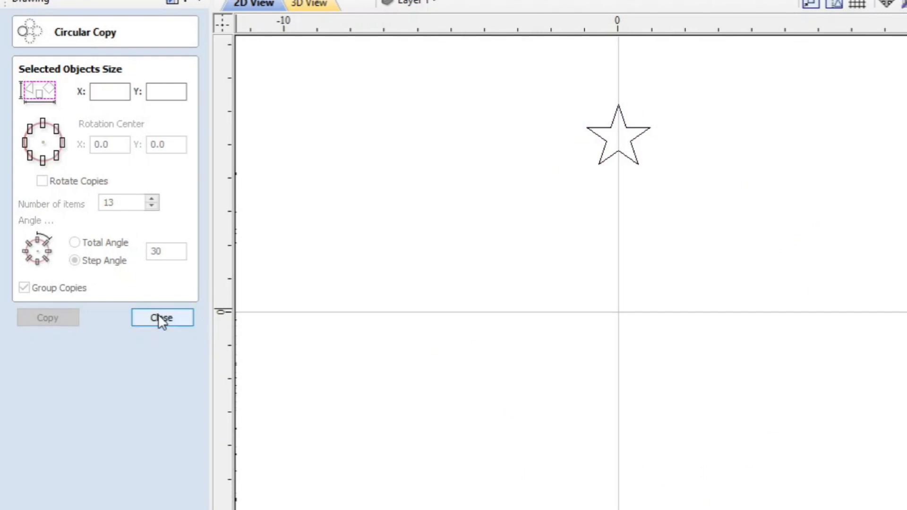
click(162, 319)
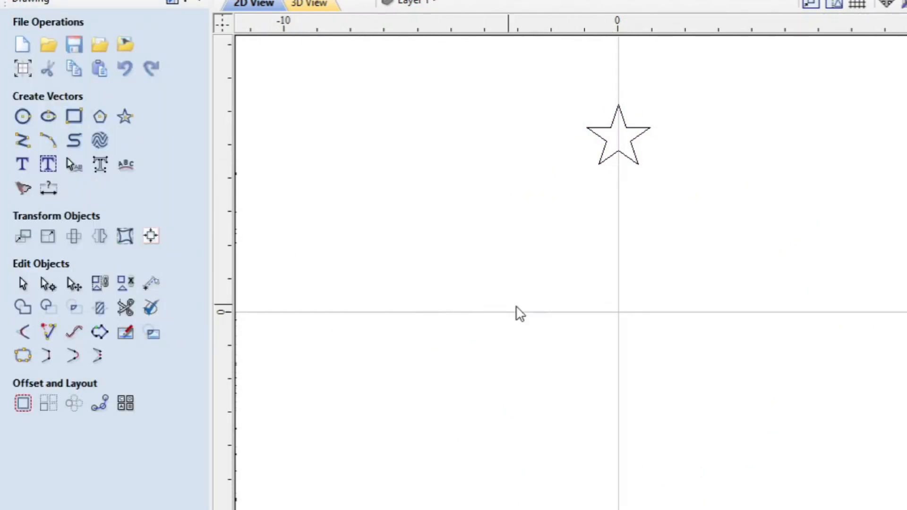
Create the text "CNC" in the drawing and move it just above the star
scroll(567, 333, down, 1)
scroll(566, 333, down, 2)
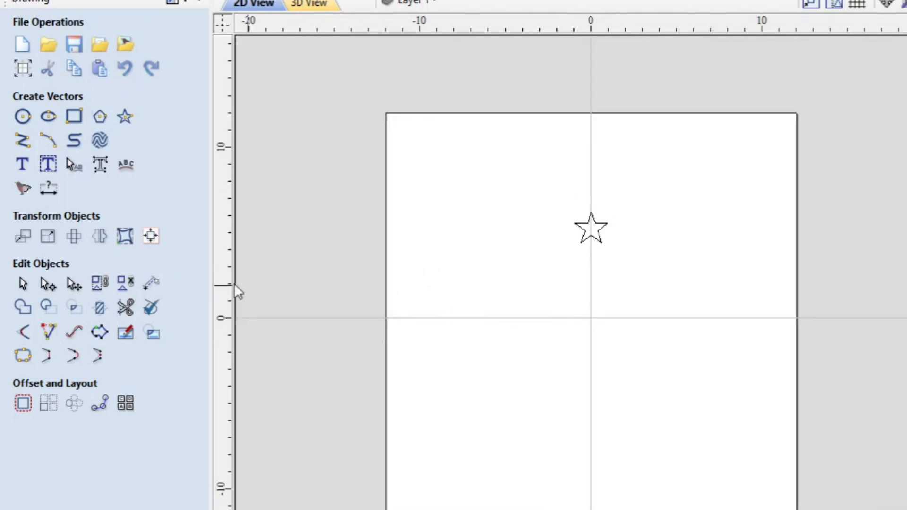
click(22, 165)
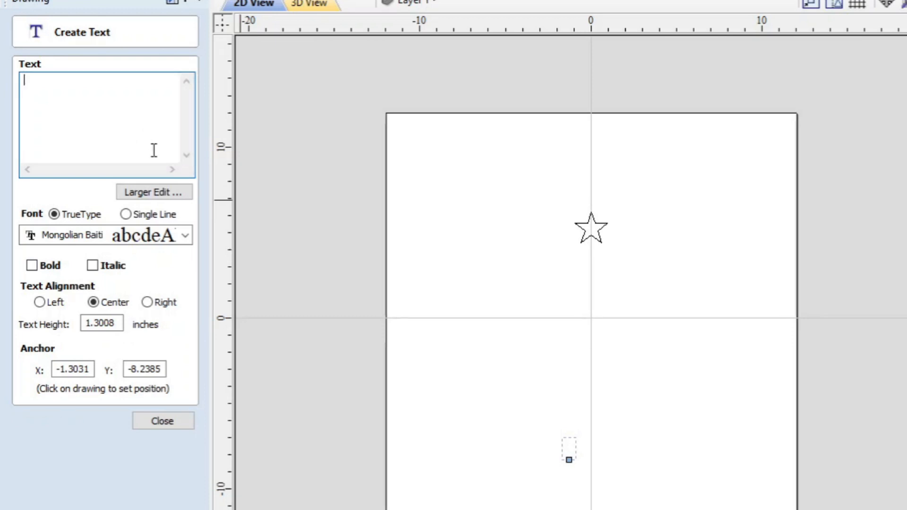
text(CNC)
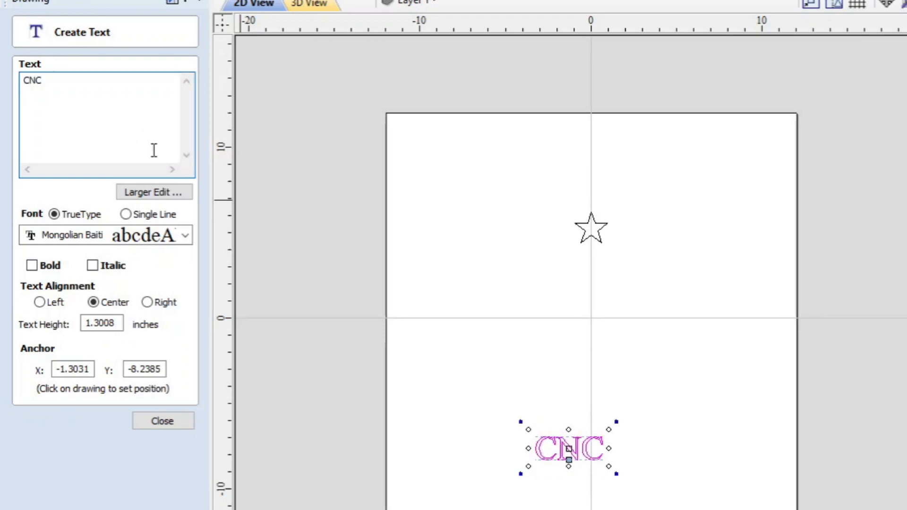
click(166, 419)
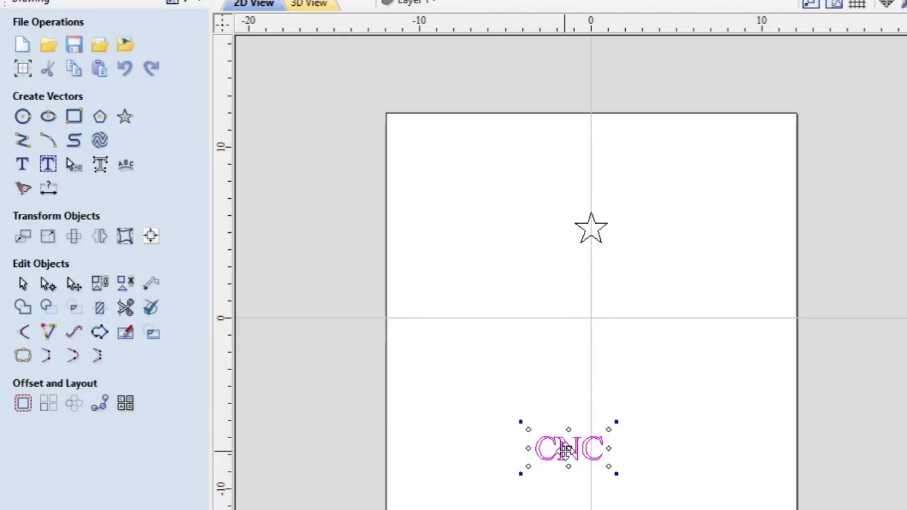
drag(565, 450, 582, 190)
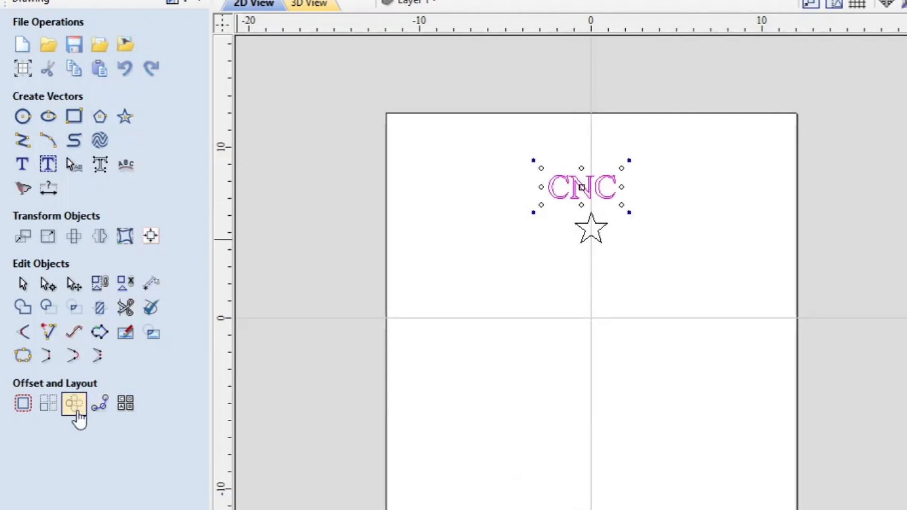
Start a Circular Copy of the CNC text with 3 items and a total angle of 360 degrees
click(78, 410)
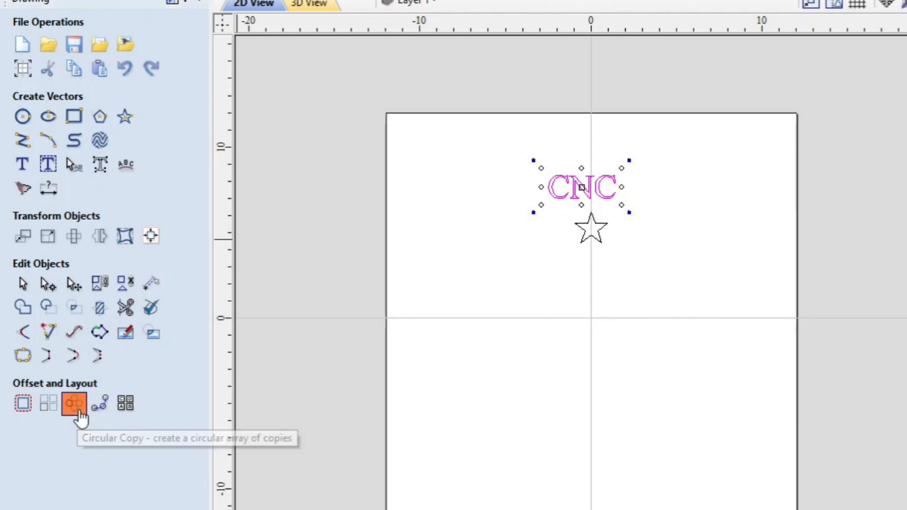
drag(128, 202, 61, 213)
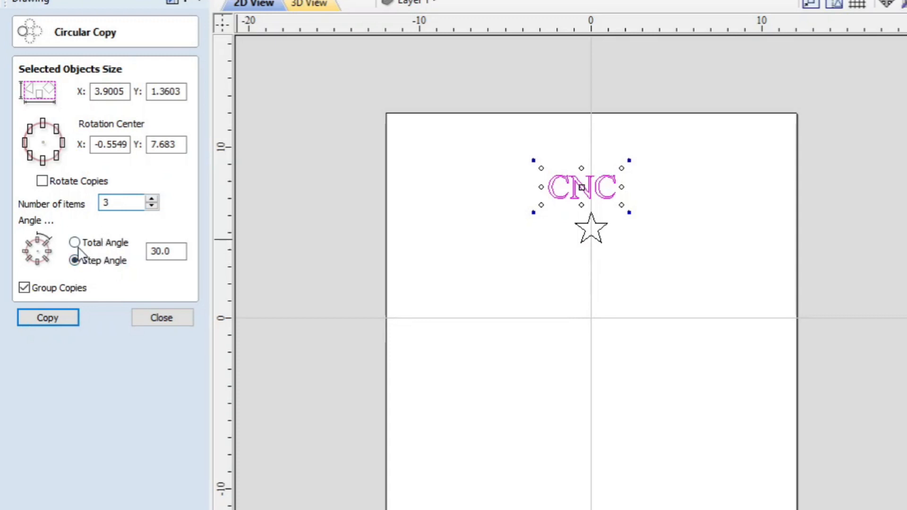
key(ctrl)
key(ctrl)
click(76, 243)
click(170, 251)
drag(179, 251, 121, 250)
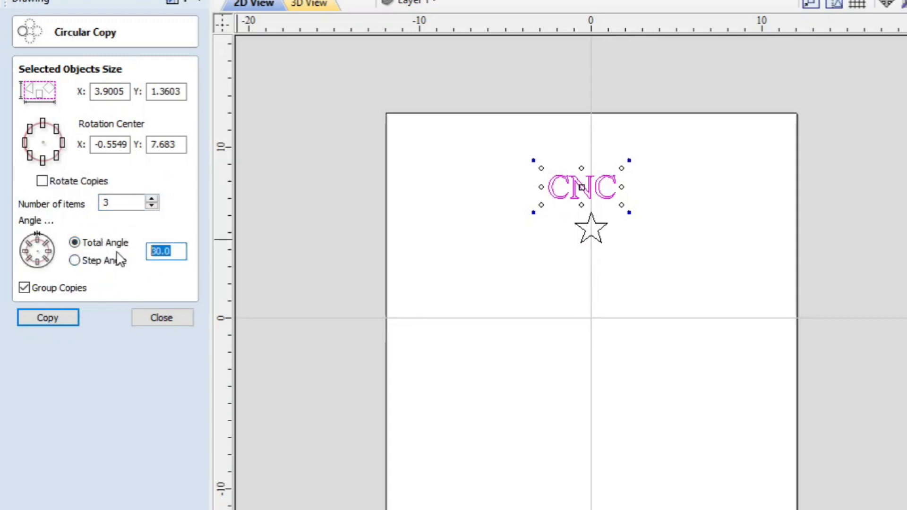
text(36)
Set the rotation center to X 0, Y 0 and create the circular copies of the CNC text without rotation
double_click(119, 144)
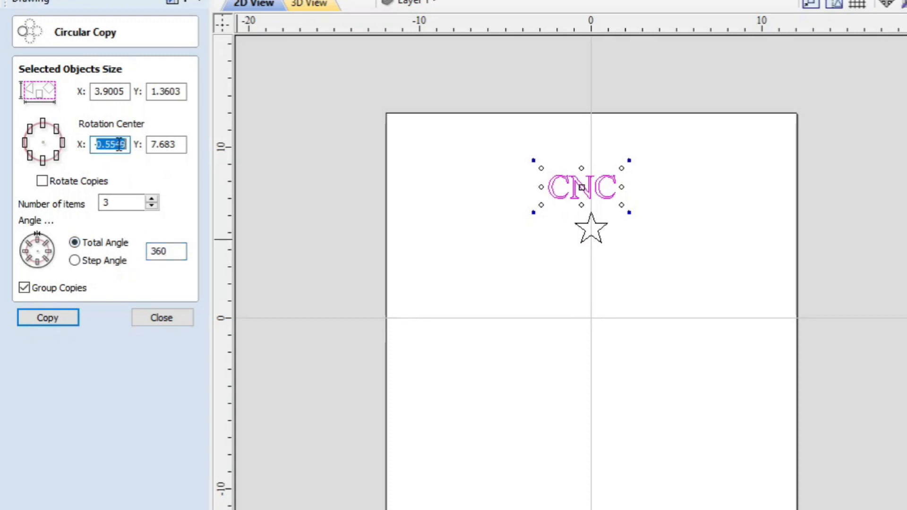
text(0)
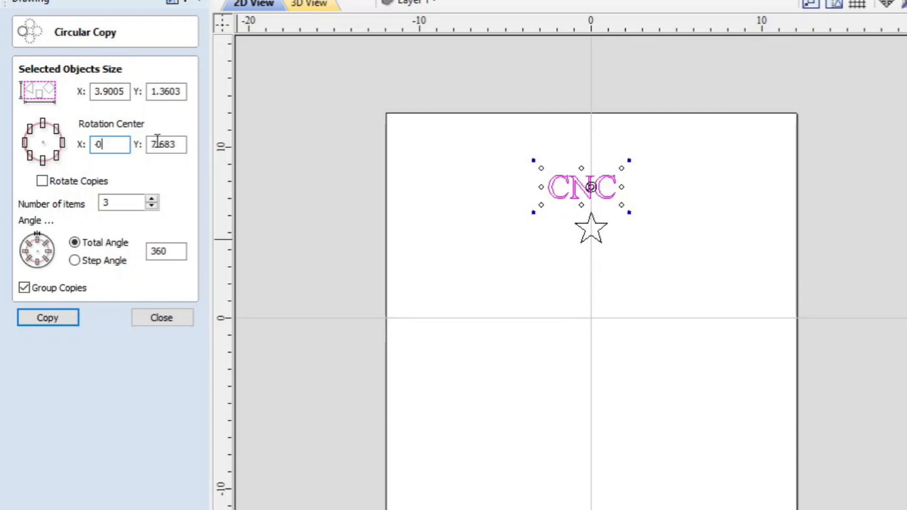
double_click(163, 143)
text(0)
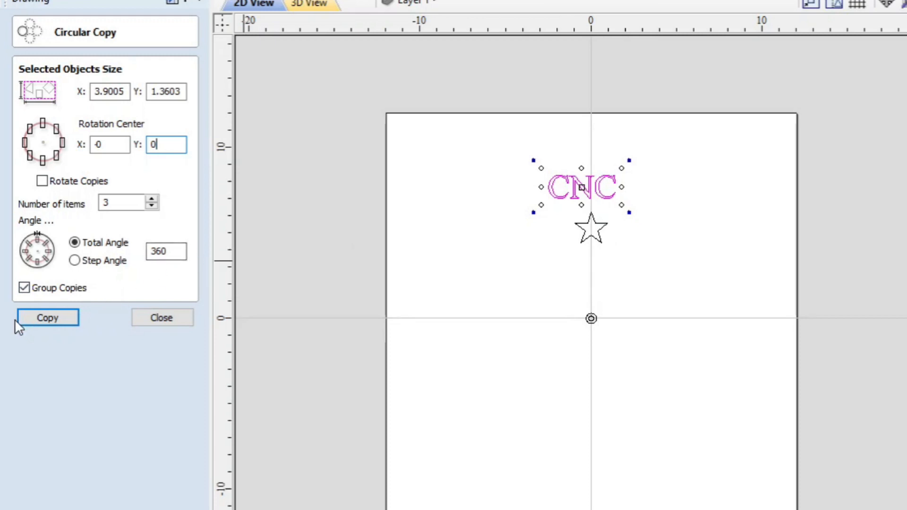
click(40, 317)
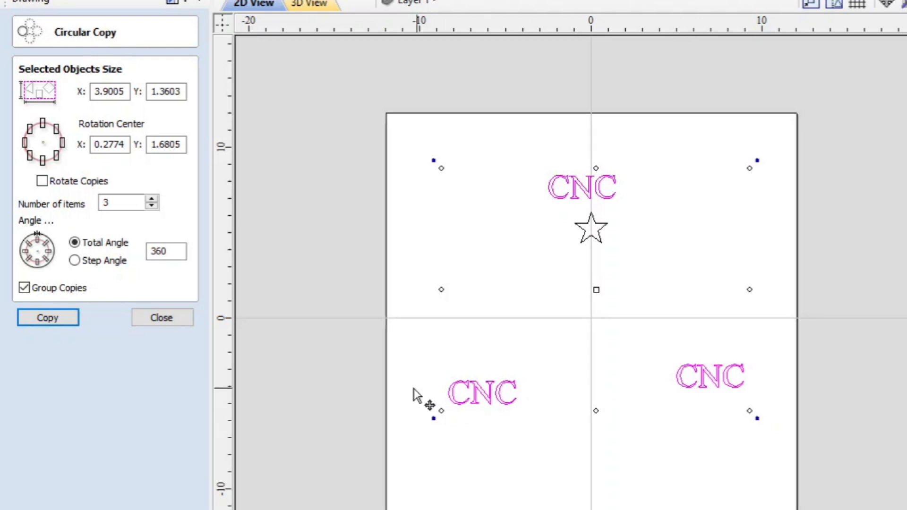
Undo the unrotated copy, recreate the three CNC texts with rotated copies enabled, and delete all of them
key(ctrl+z)
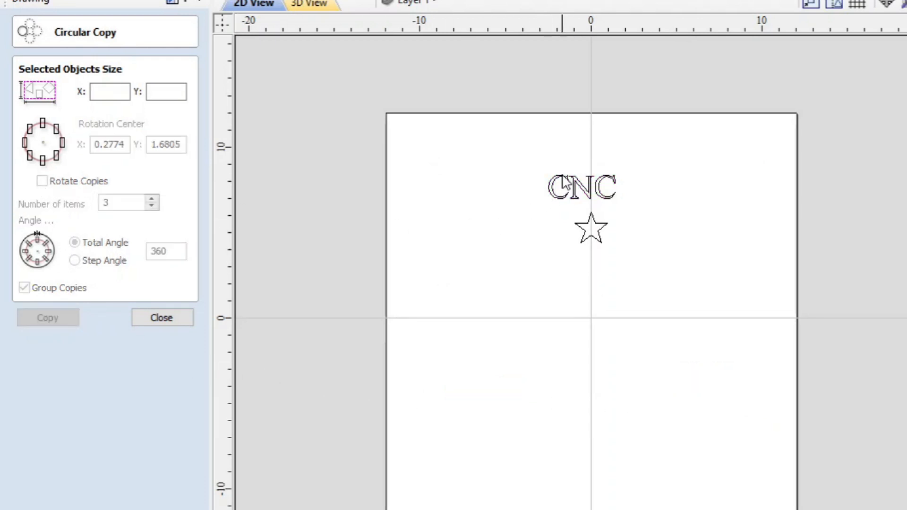
click(546, 189)
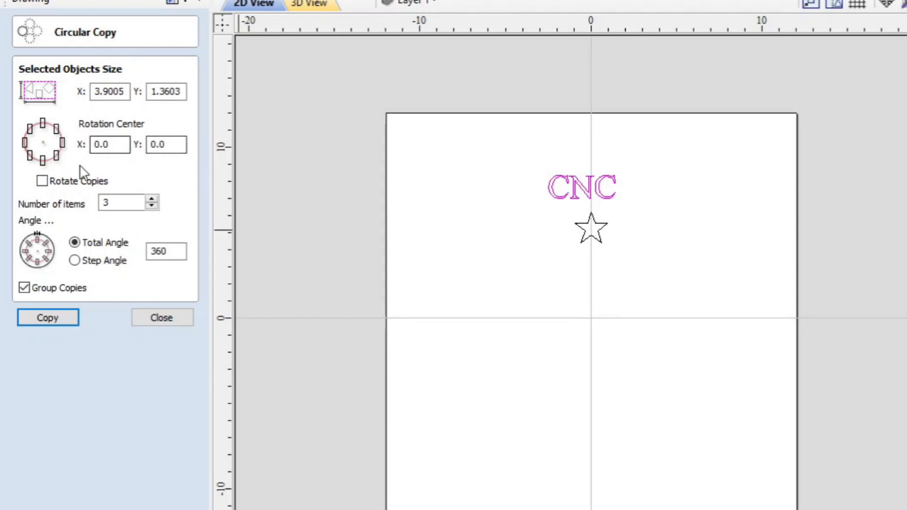
click(42, 182)
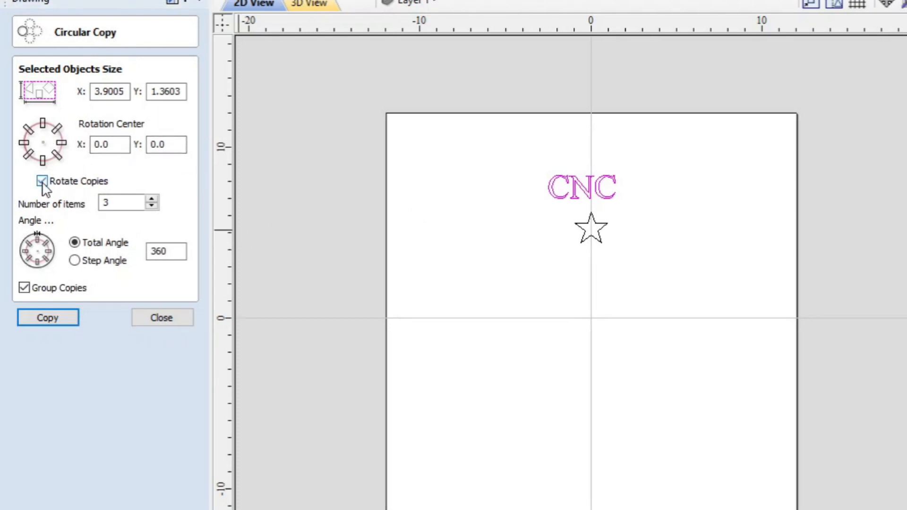
click(55, 314)
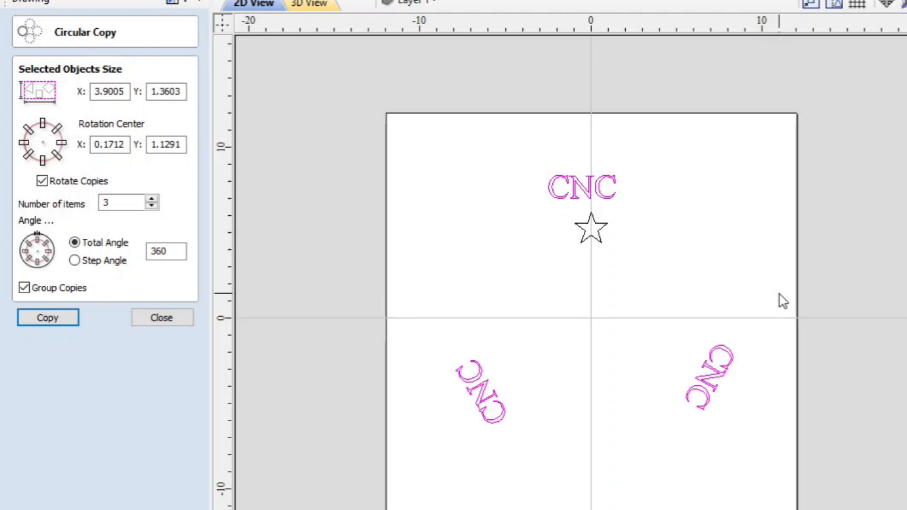
key(Return)
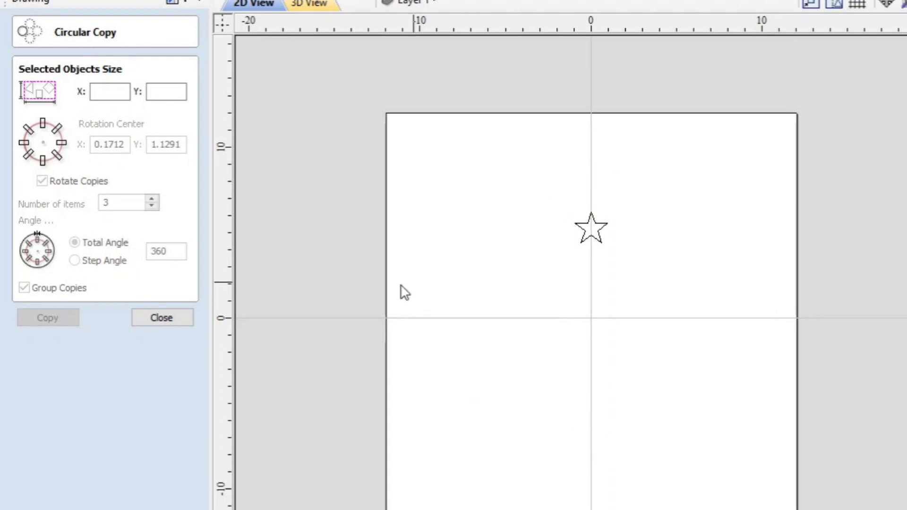
Close Circular Copy, examine the ring of stars around the eagle in the flag project's 3D view, and return to the star drawing
click(162, 317)
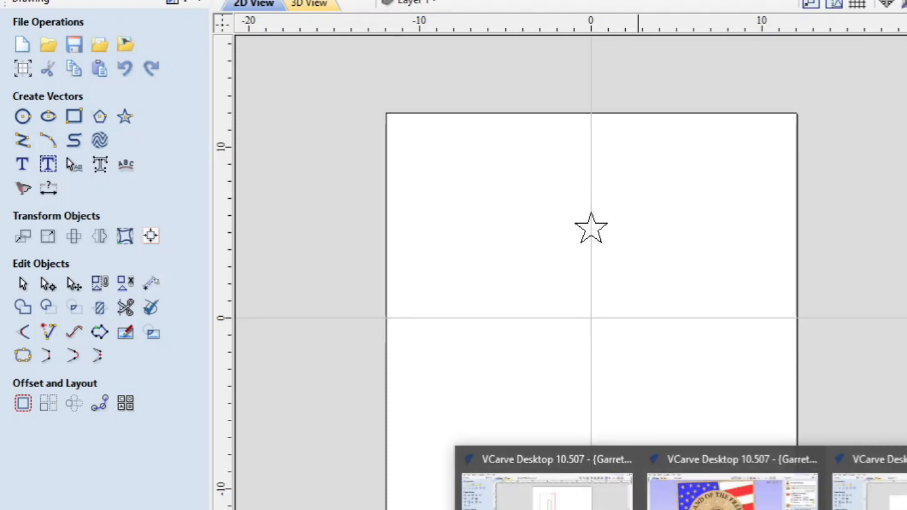
click(732, 494)
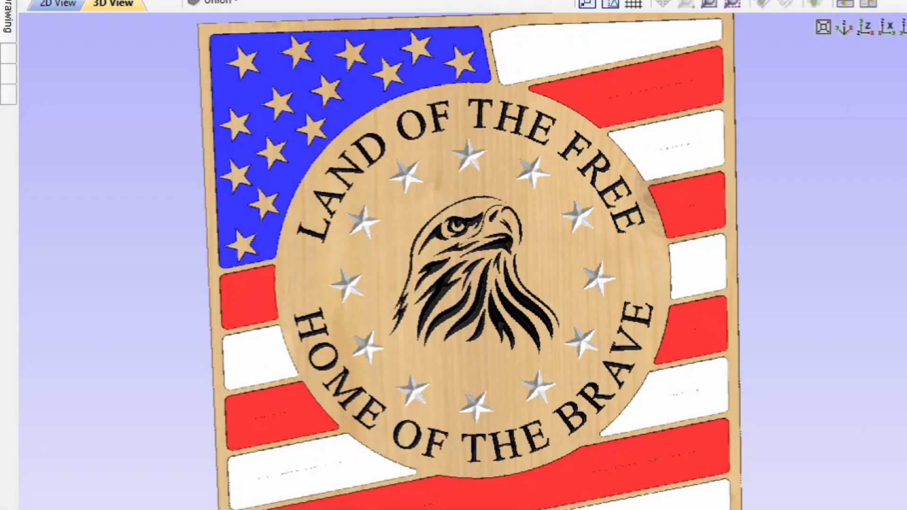
scroll(433, 277, up, 2)
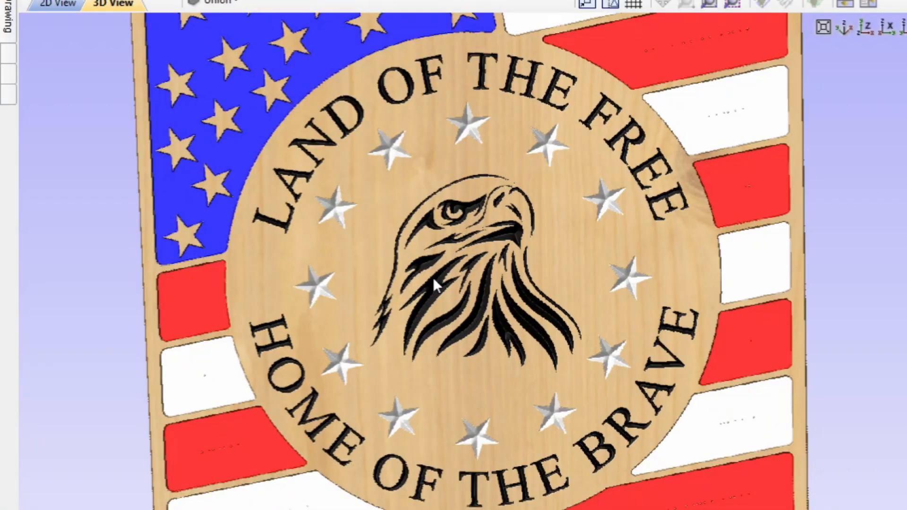
scroll(432, 277, down, 2)
scroll(511, 189, down, 2)
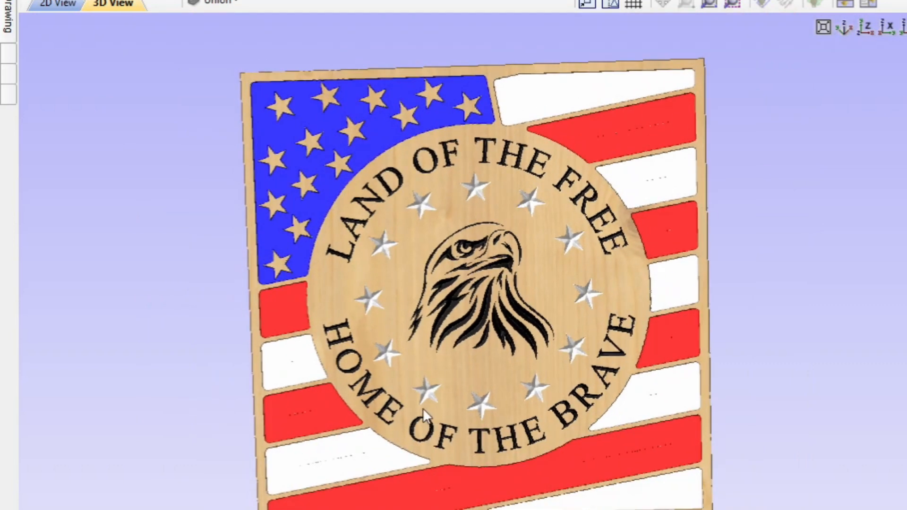
scroll(458, 285, up, 1)
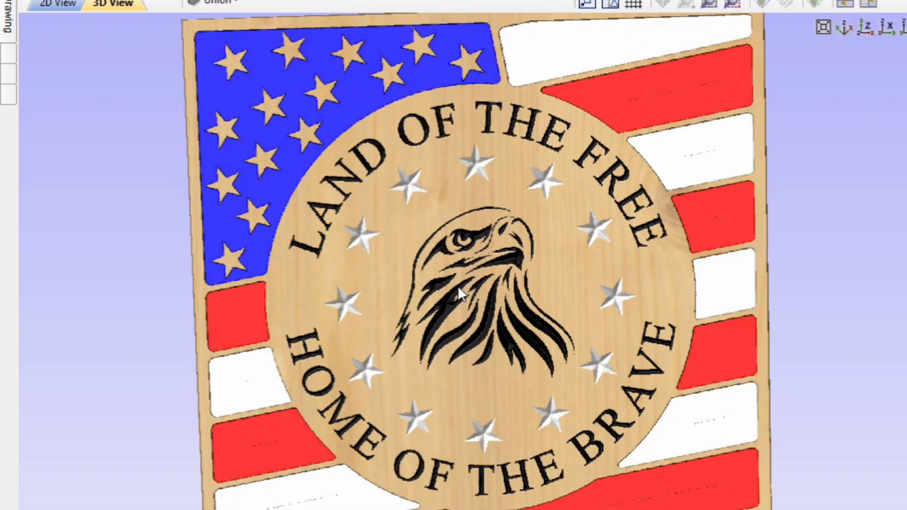
scroll(458, 283, up, 1)
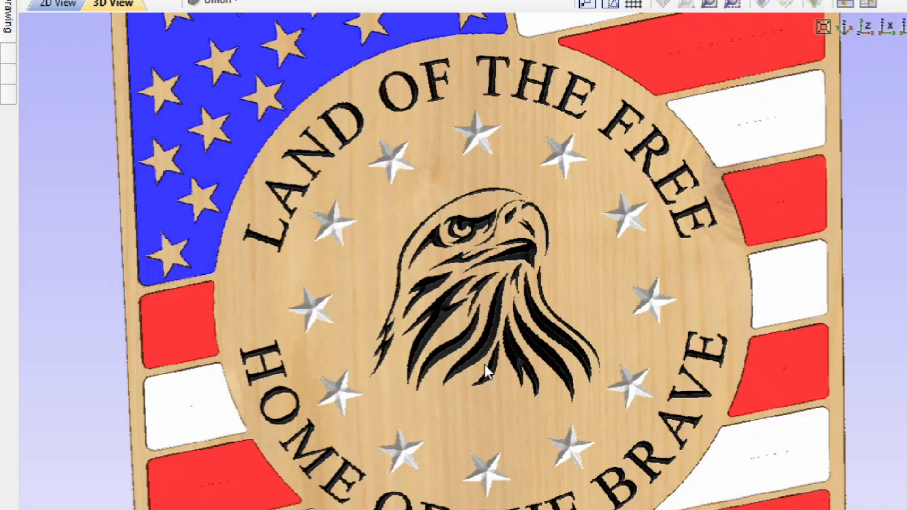
scroll(483, 362, down, 2)
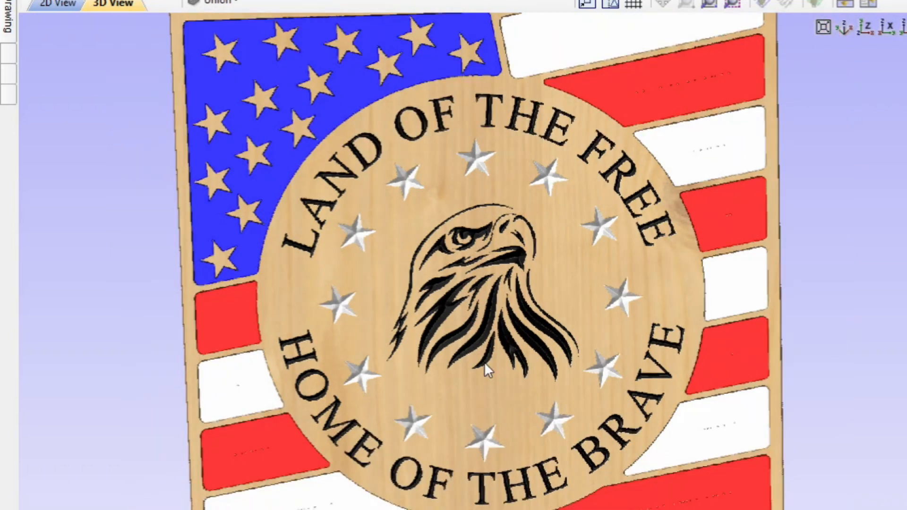
scroll(483, 362, down, 1)
drag(429, 356, 453, 334)
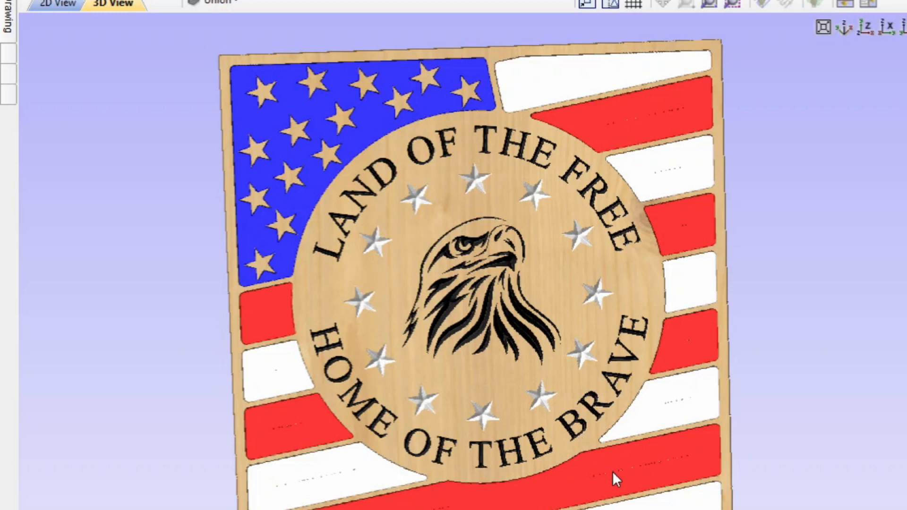
mouse_move(732, 509)
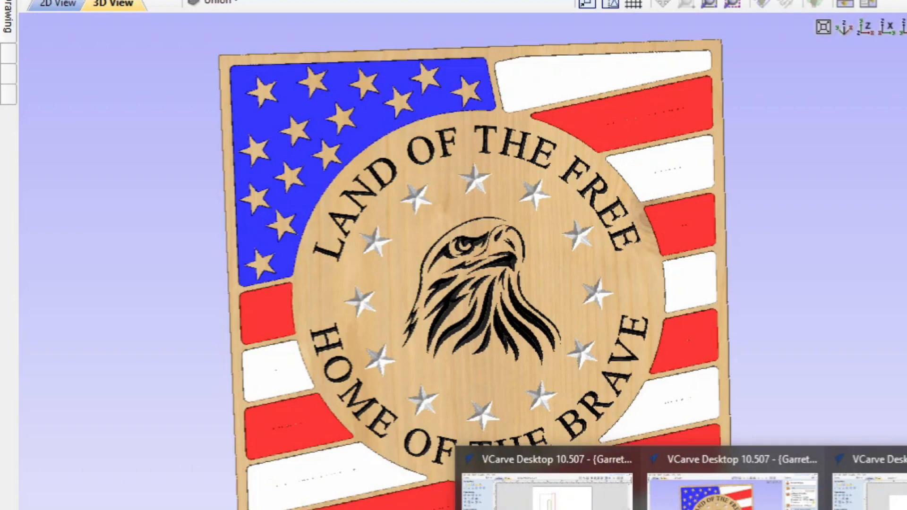
click(732, 491)
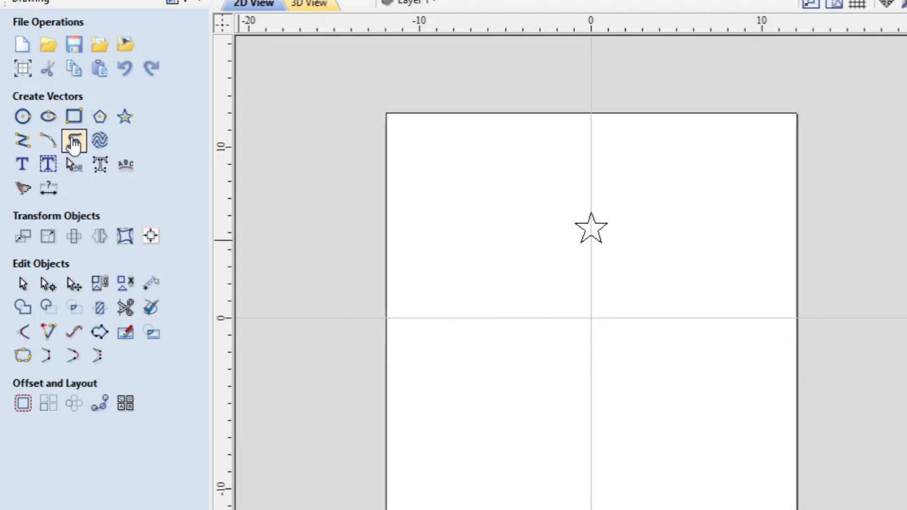
Draw a closed triangle around the star with corners at X -12, Y 0; X 0, Y about 9.4; and X 12, Y 0
click(22, 140)
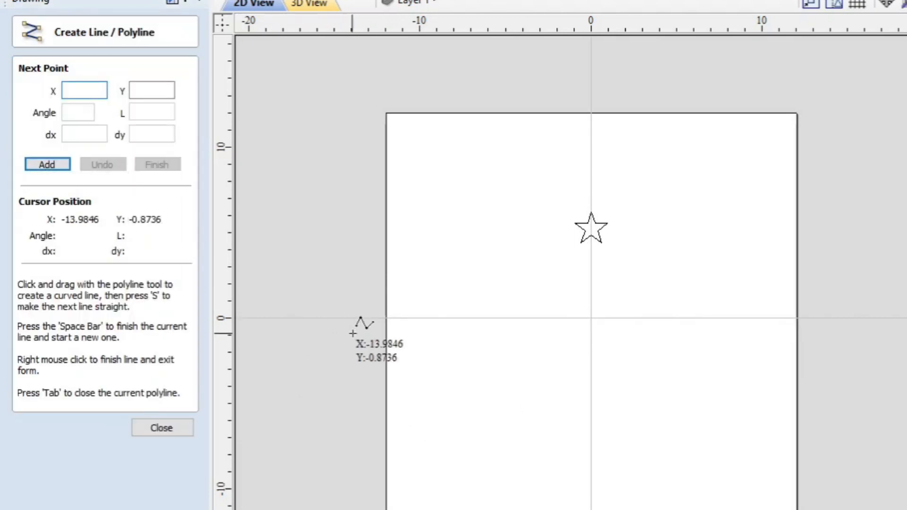
click(386, 317)
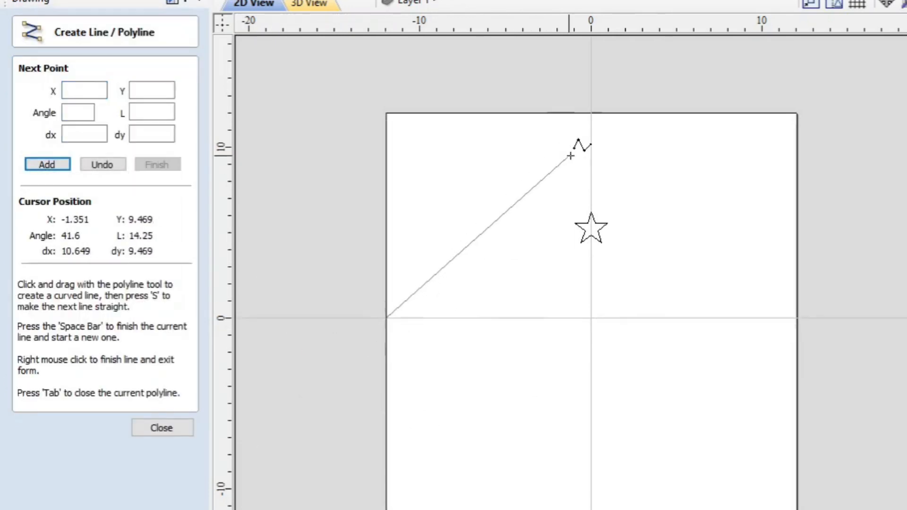
click(590, 157)
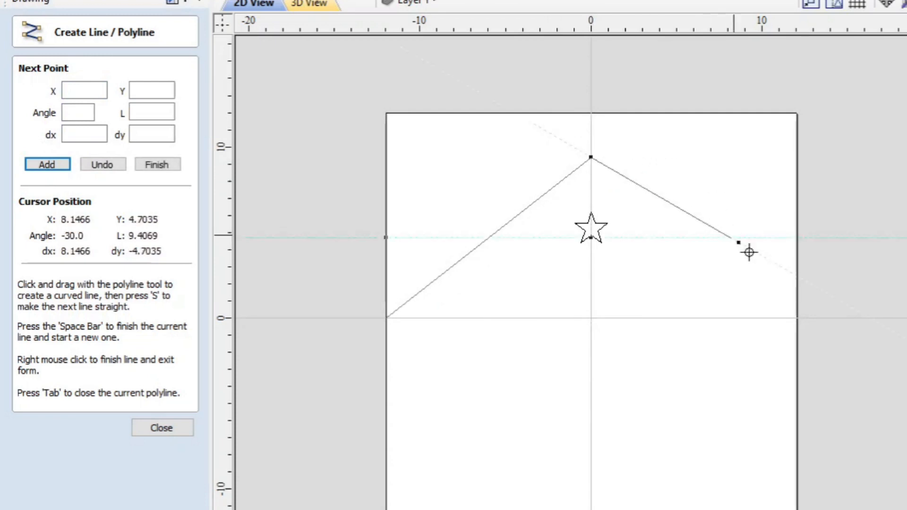
click(793, 323)
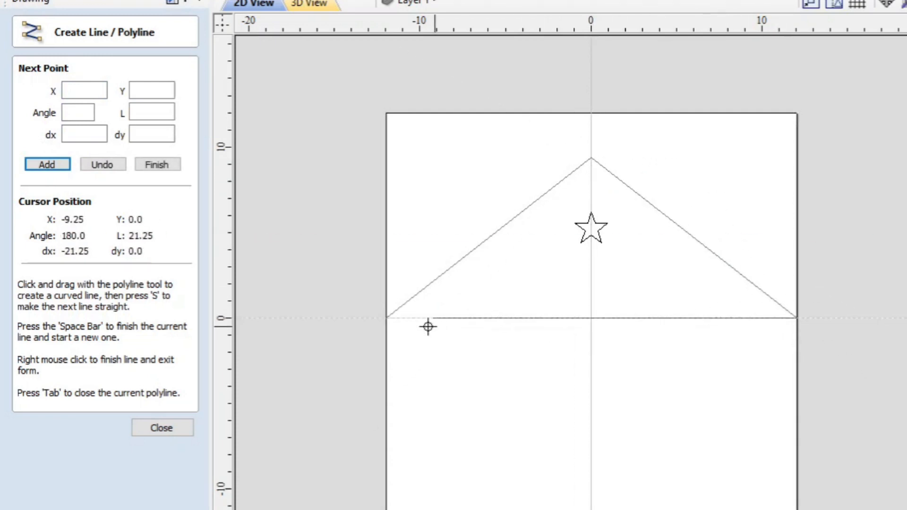
click(386, 319)
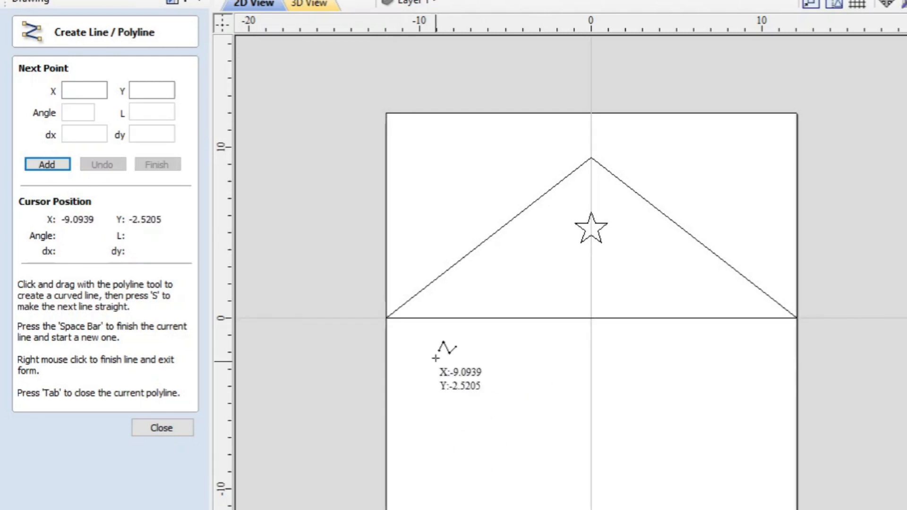
Draw an open inverted-V polyline about 18.5 inches wide below the triangle, with its peak on the vertical centerline, and close the polyline tool
click(438, 440)
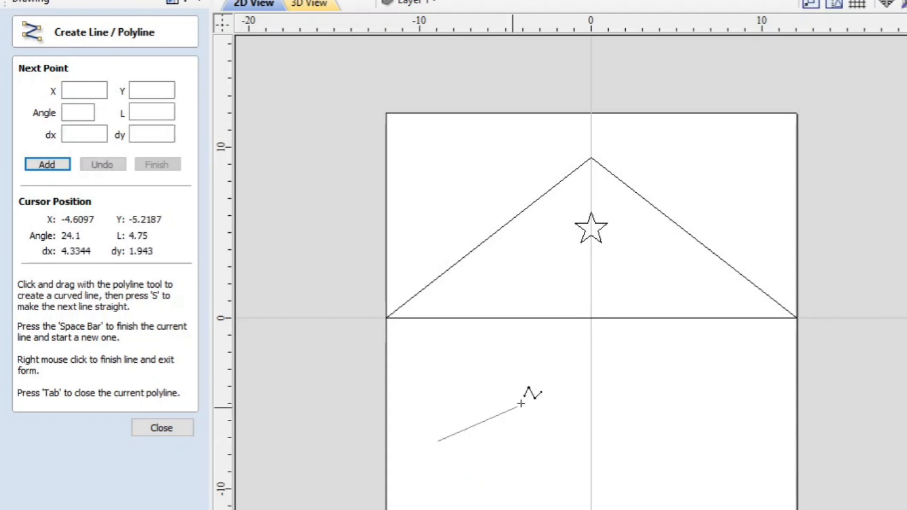
click(591, 376)
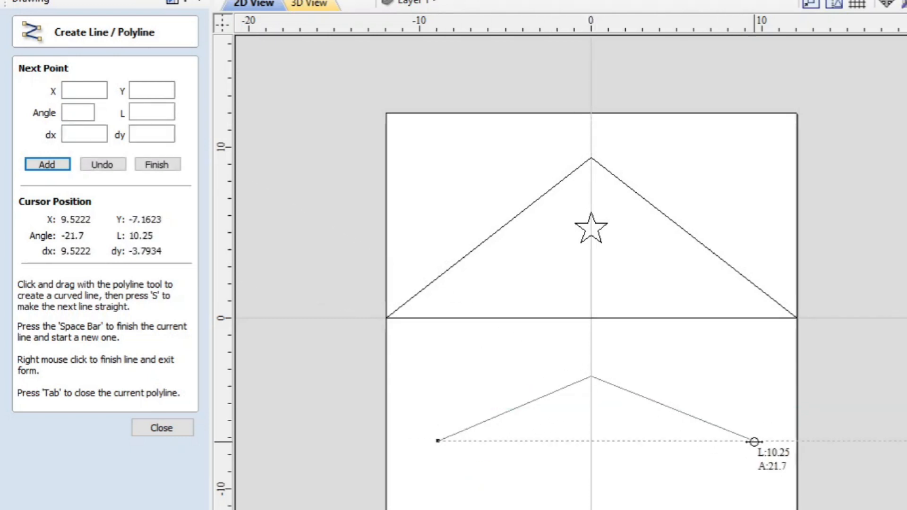
click(750, 441)
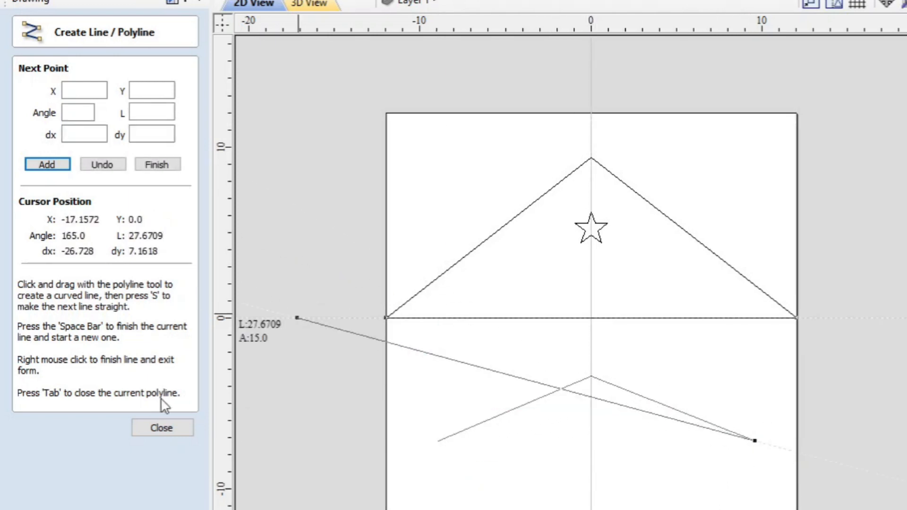
click(161, 425)
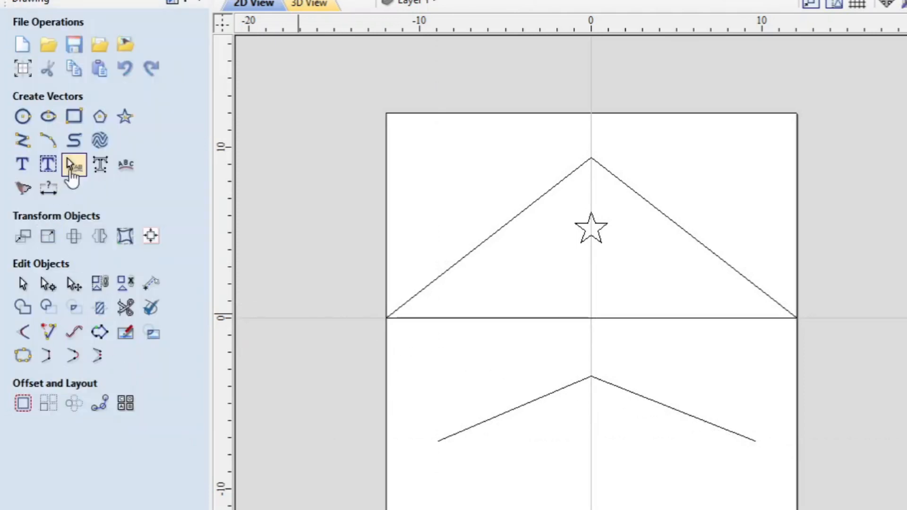
Draw an open winding curve above the triangle, from about X -13, Y 10 to X 2, Y 22, and deselect it
click(79, 150)
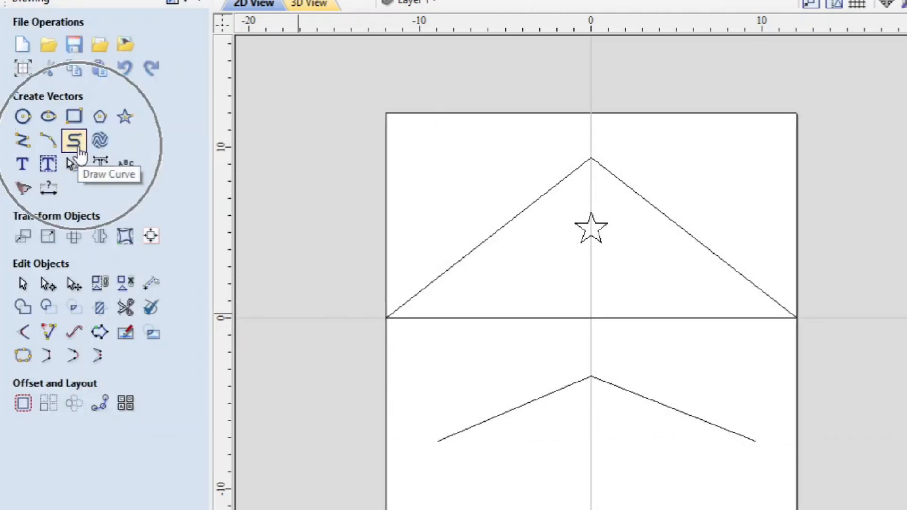
click(368, 146)
click(469, 70)
click(525, 99)
middle_drag(682, 137, 655, 267)
click(690, 205)
click(571, 117)
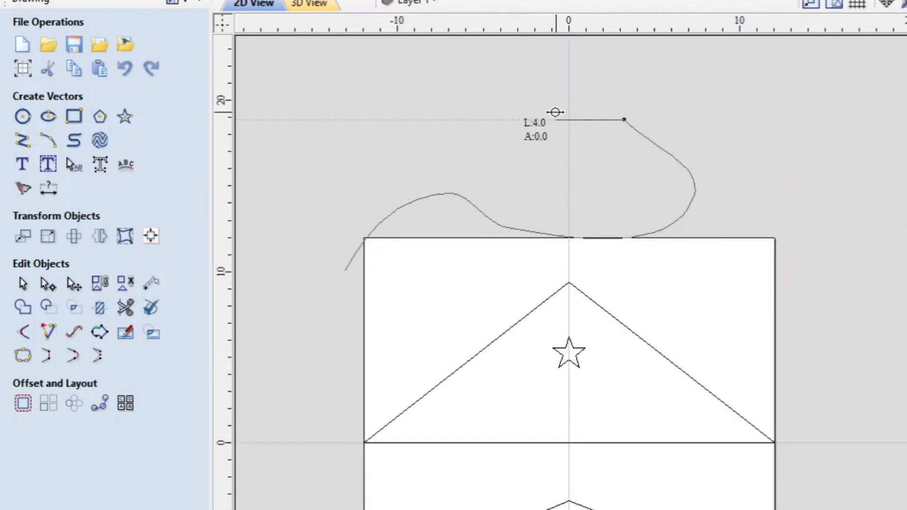
click(438, 127)
click(608, 60)
key(Escape)
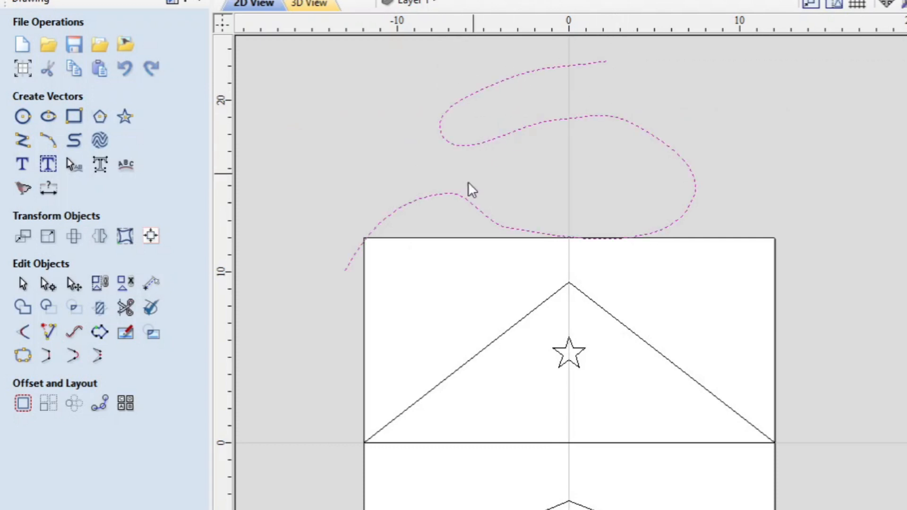
key(Escape)
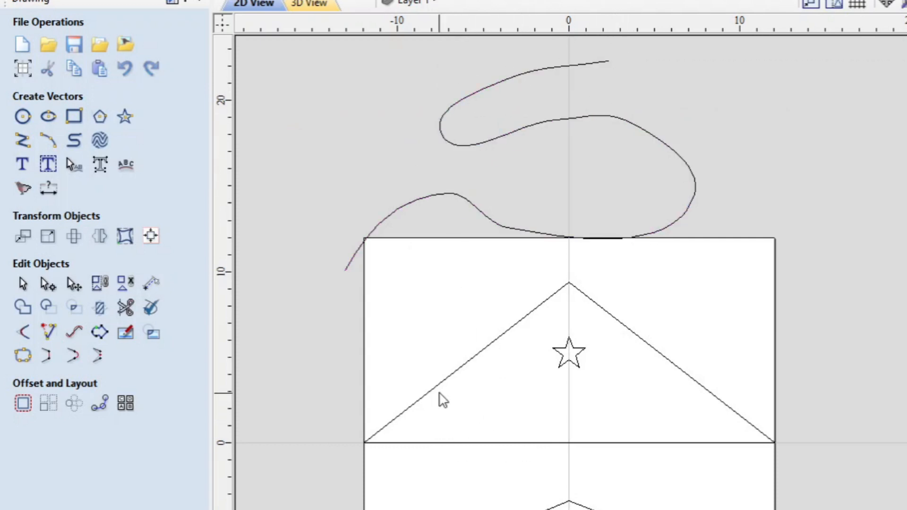
Open Copy Along Vectors and review its object, circle, spacing, alignment, layer and direction options
middle_drag(381, 398, 426, 330)
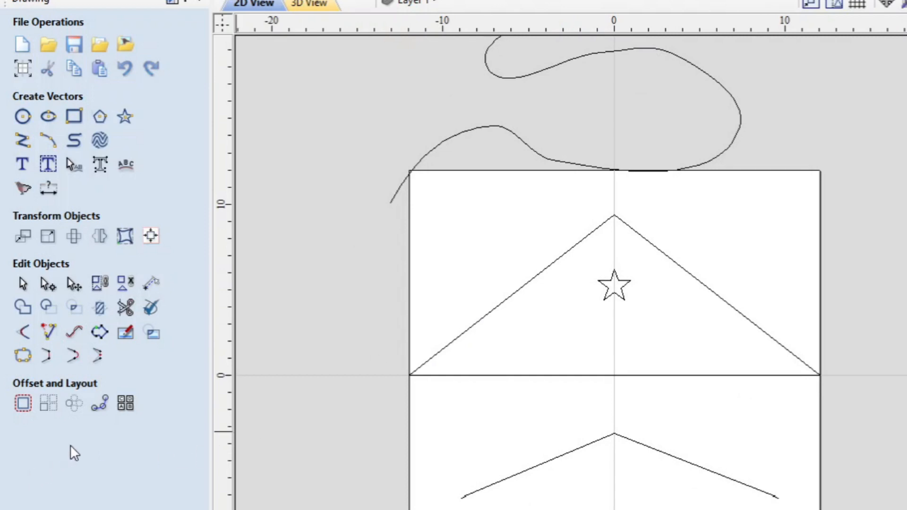
click(98, 409)
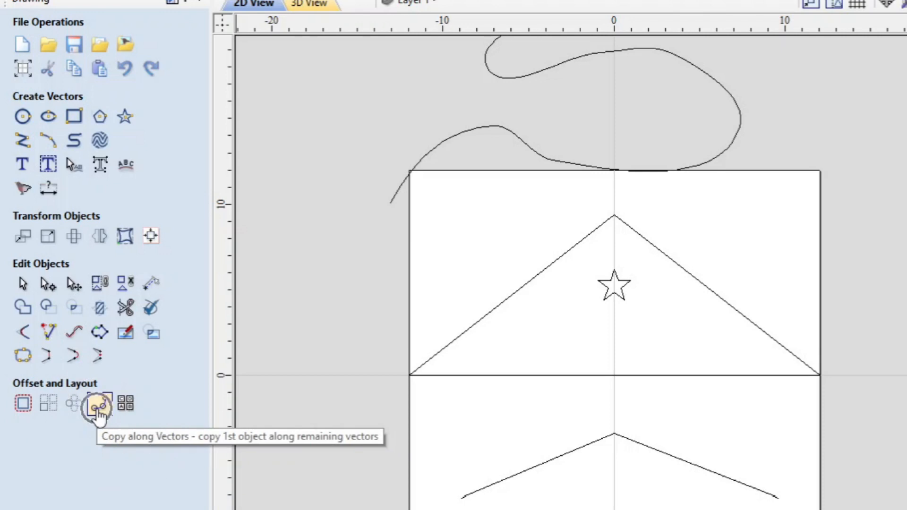
click(98, 409)
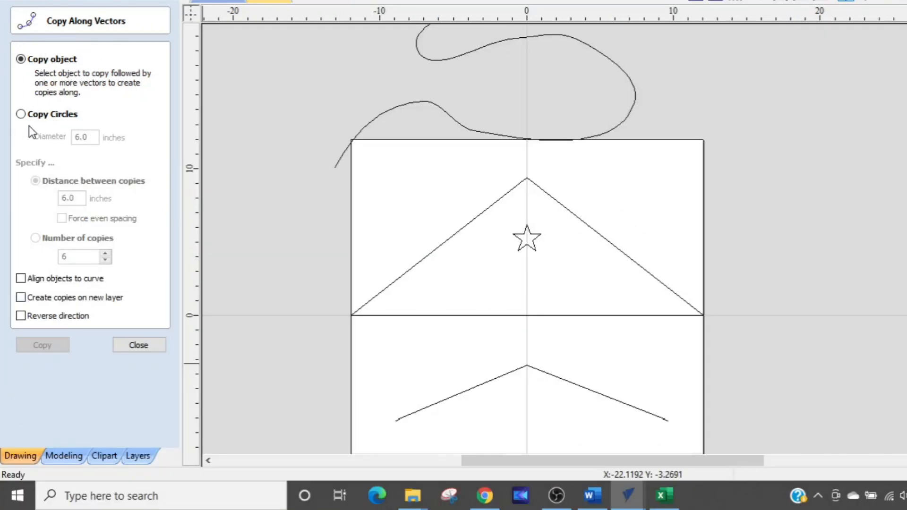
key(ctrl)
key(ctrl)
key(ctrl)
key(ctrl)
key(ctrl)
key(ctrl)
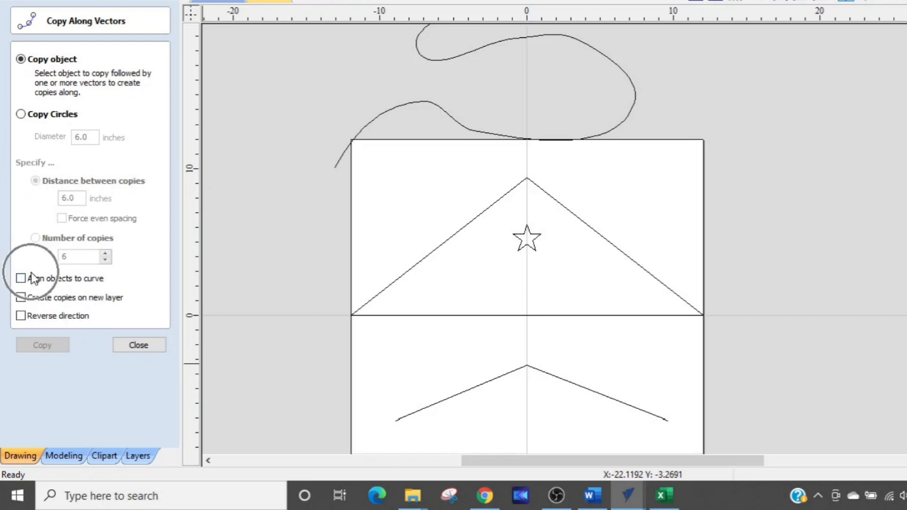
key(ctrl)
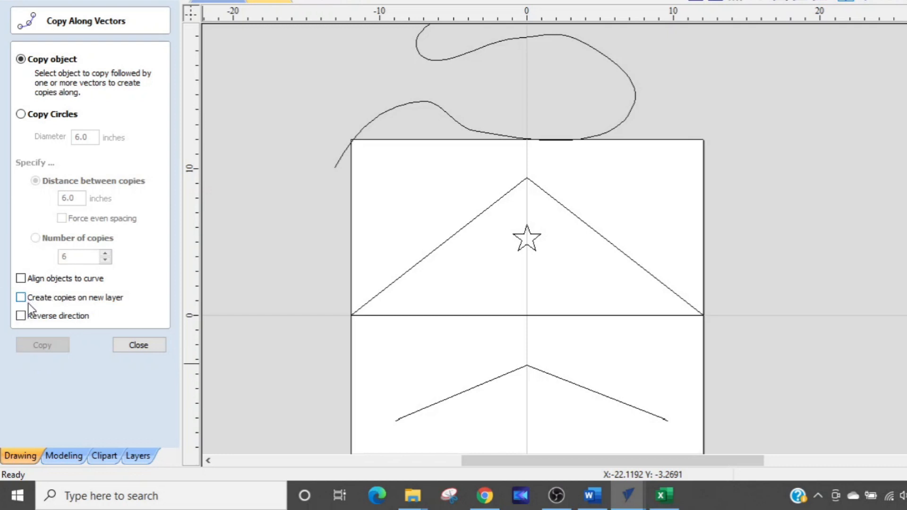
key(ctrl)
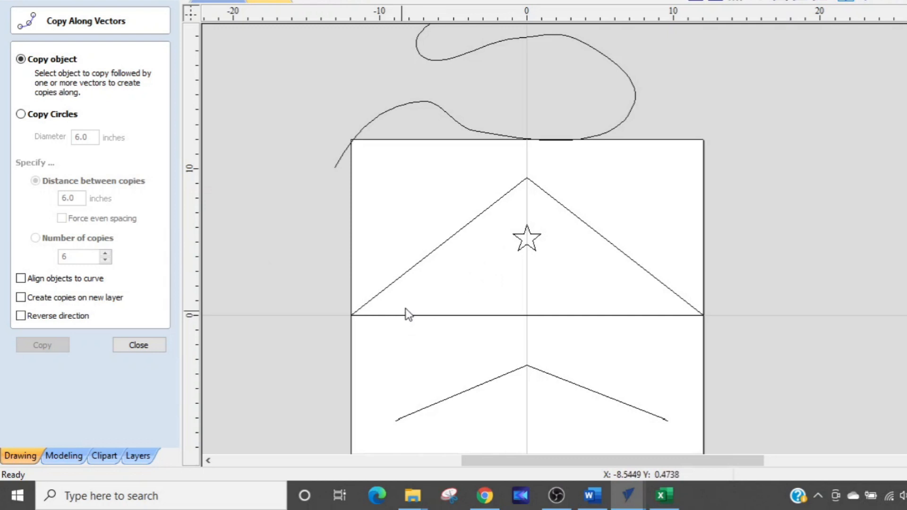
Select the star followed by the inverted-V polyline as its path, and set the tool to copy the object instead of circles
click(520, 244)
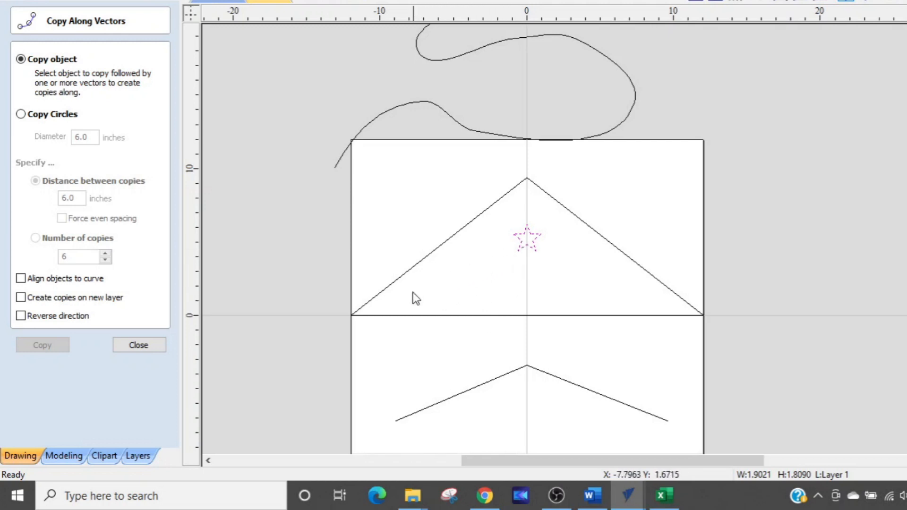
shift+click(441, 401)
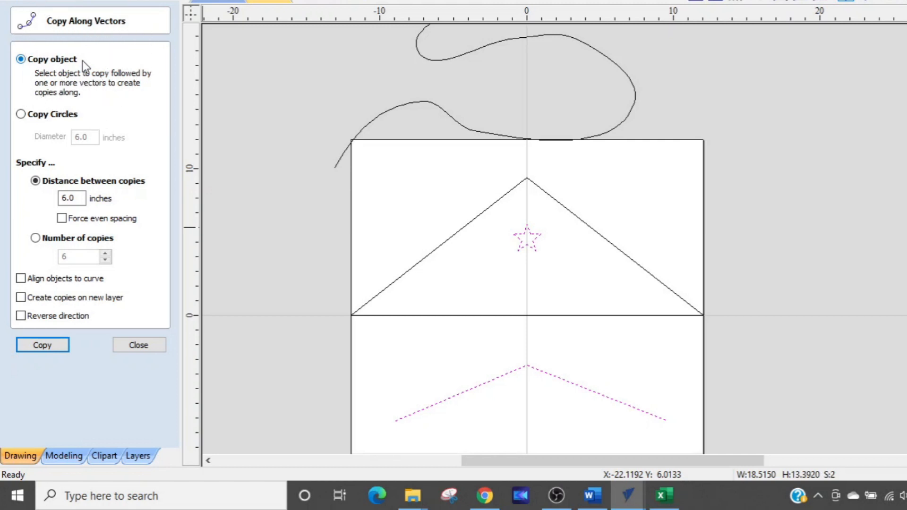
click(20, 115)
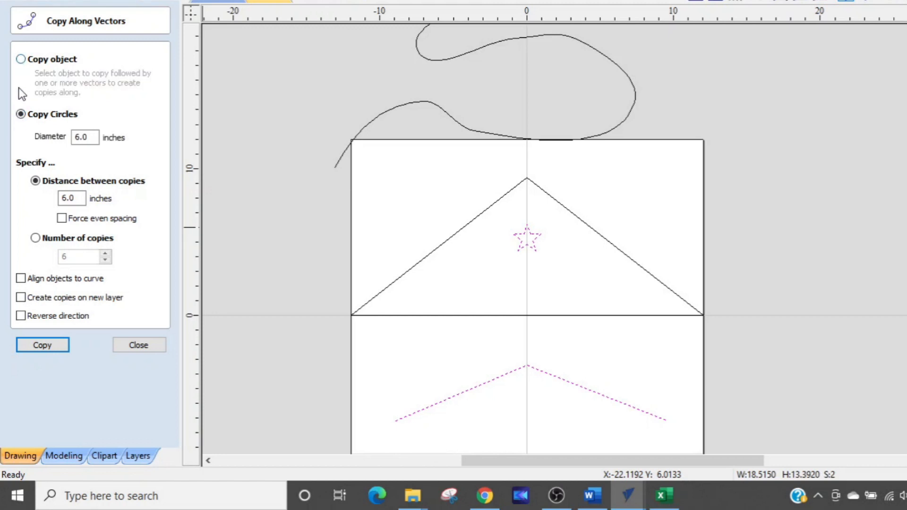
click(20, 59)
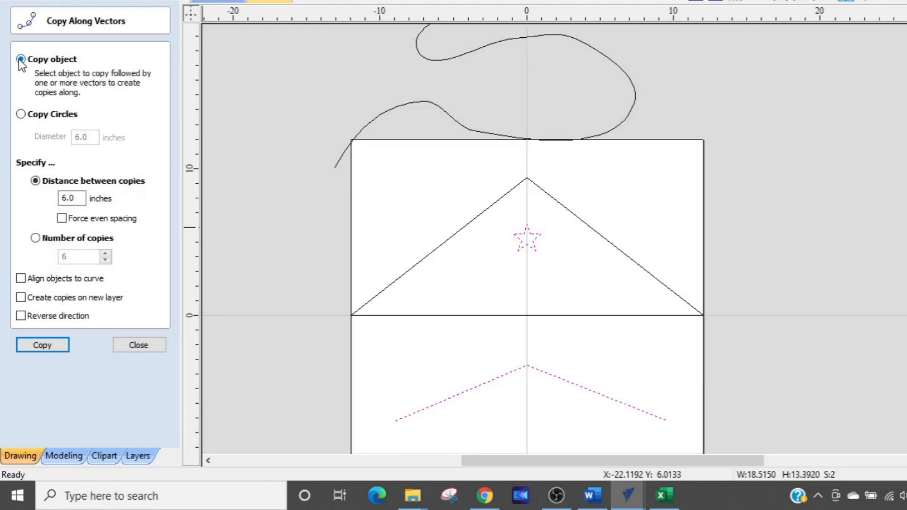
Choose distance between copies as the spacing method for copying the star along the inverted-V polyline, at 6 inches
click(32, 166)
click(77, 197)
double_click(74, 199)
click(63, 64)
click(51, 350)
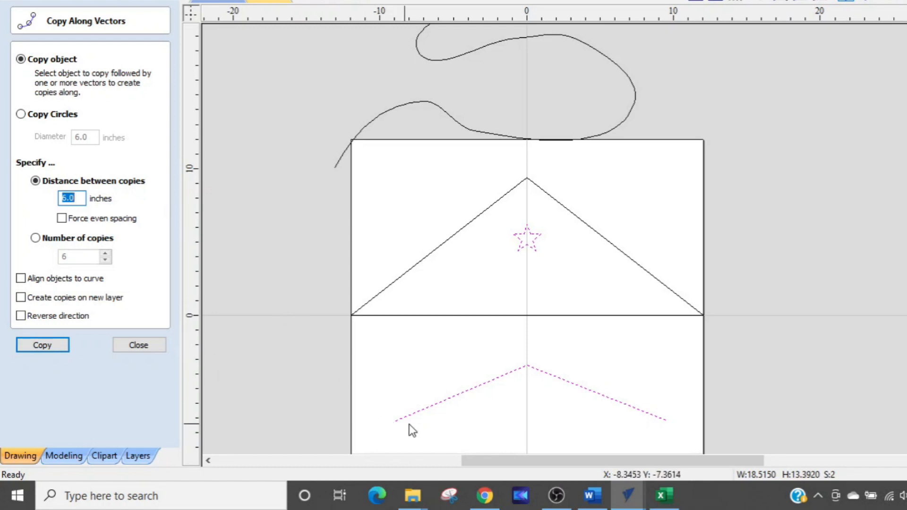
scroll(425, 350, up, 3)
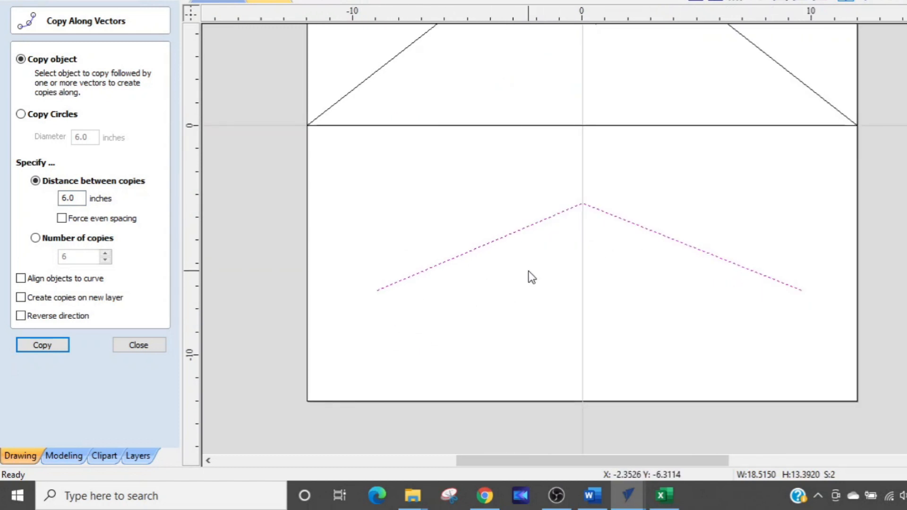
scroll(528, 271, down, 2)
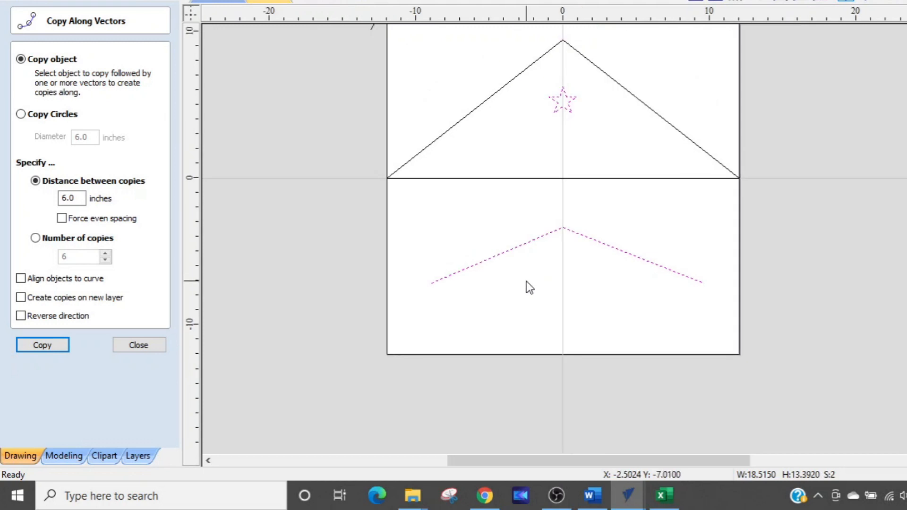
Show the nodes of the inverted-V polyline and of the triangle to examine their start points and directions
click(526, 282)
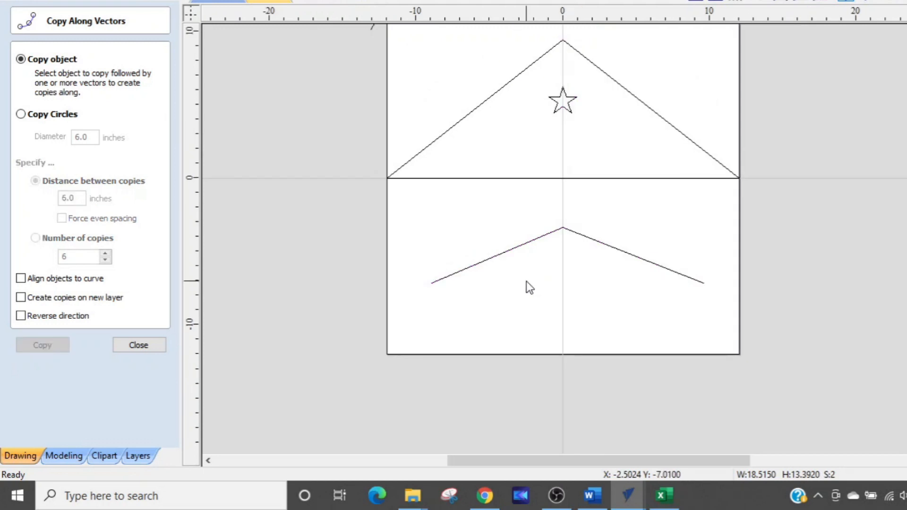
click(517, 247)
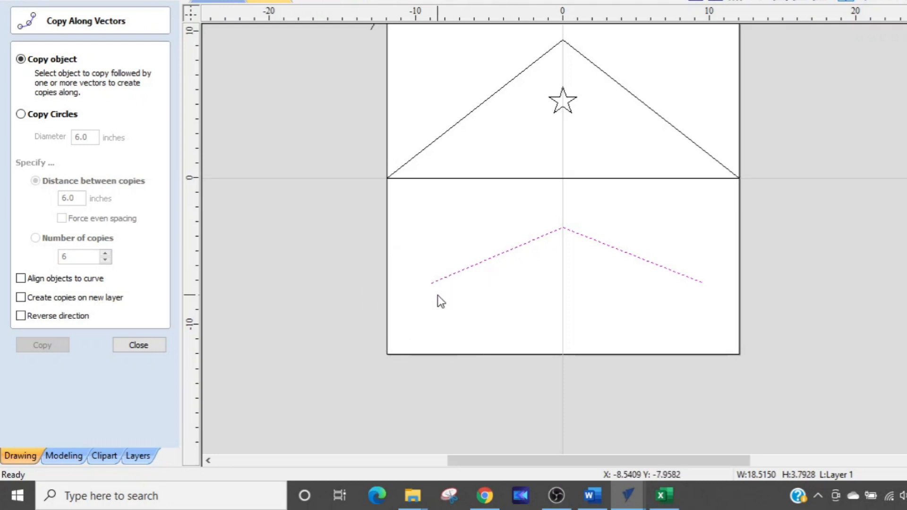
key(n)
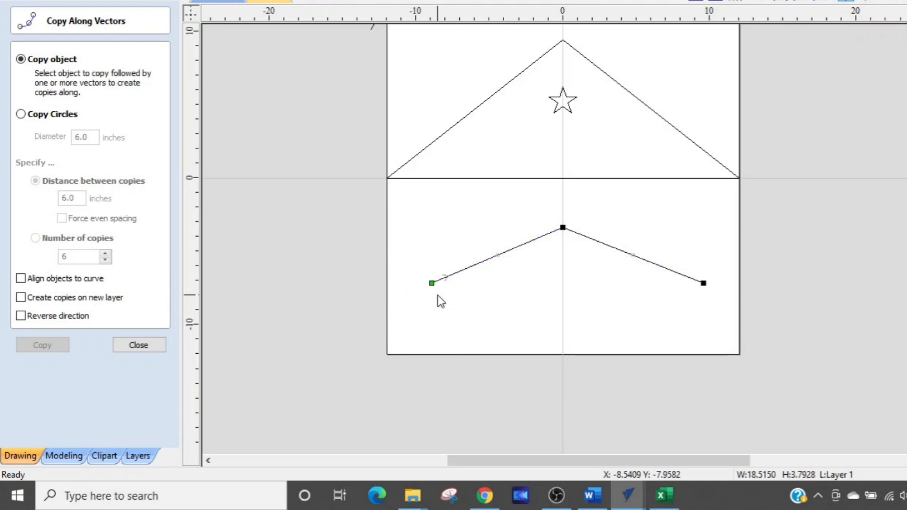
scroll(437, 296, up, 3)
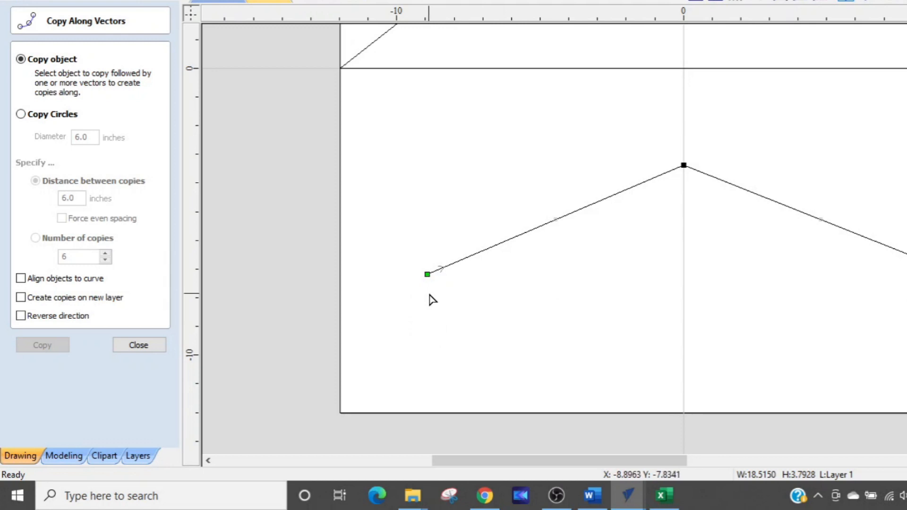
scroll(429, 297, down, 3)
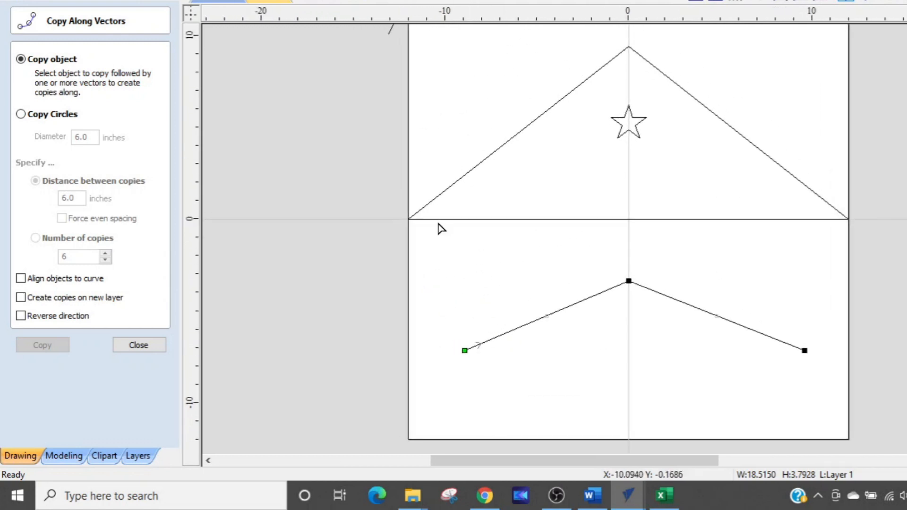
click(415, 222)
click(416, 221)
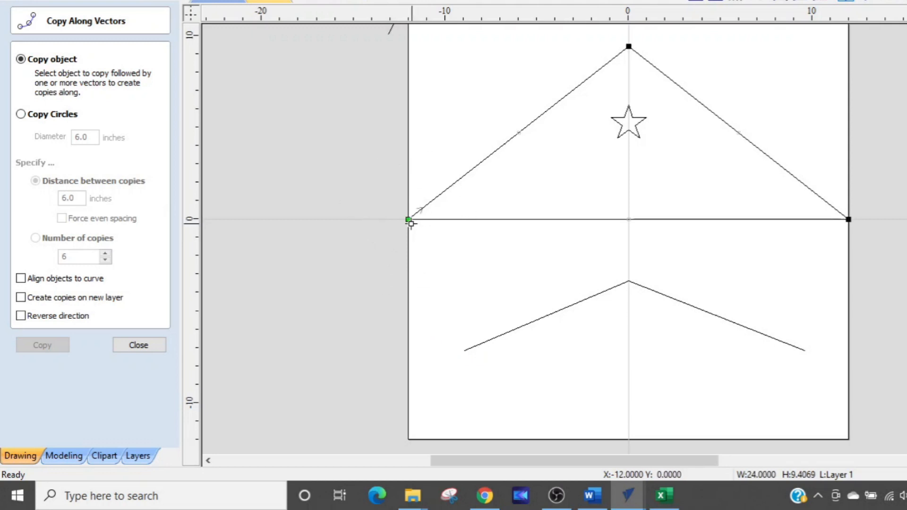
scroll(421, 268, down, 2)
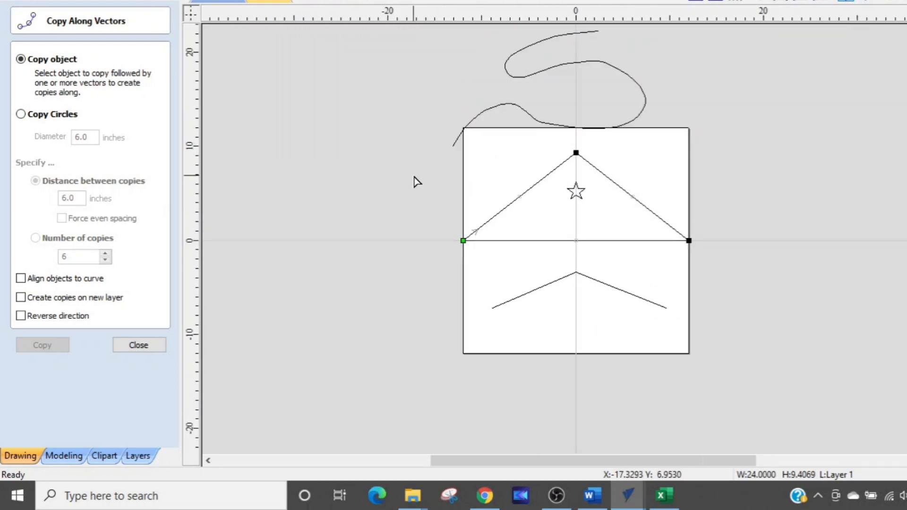
Show the winding curve's nodes, examine its start point and direction, and deselect the curve
scroll(469, 234, up, 2)
scroll(486, 196, up, 2)
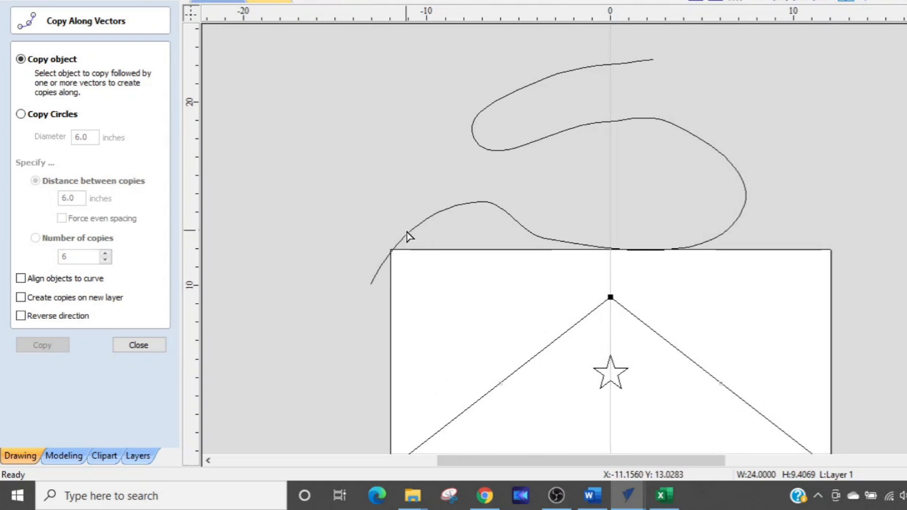
click(413, 237)
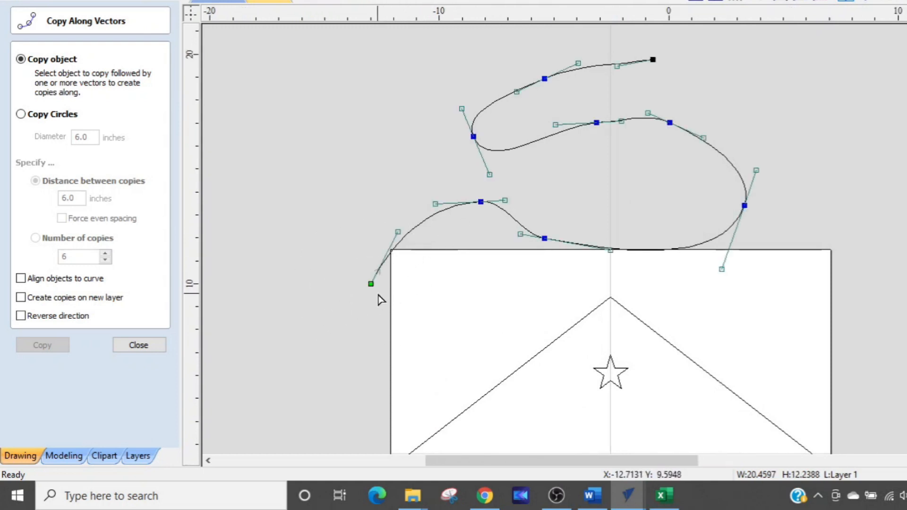
scroll(376, 295, up, 4)
scroll(376, 295, up, 1)
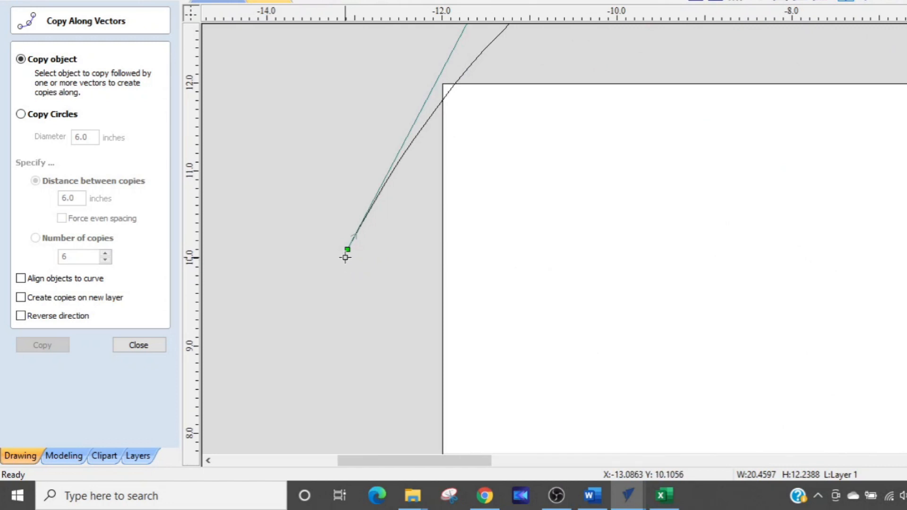
scroll(345, 257, down, 6)
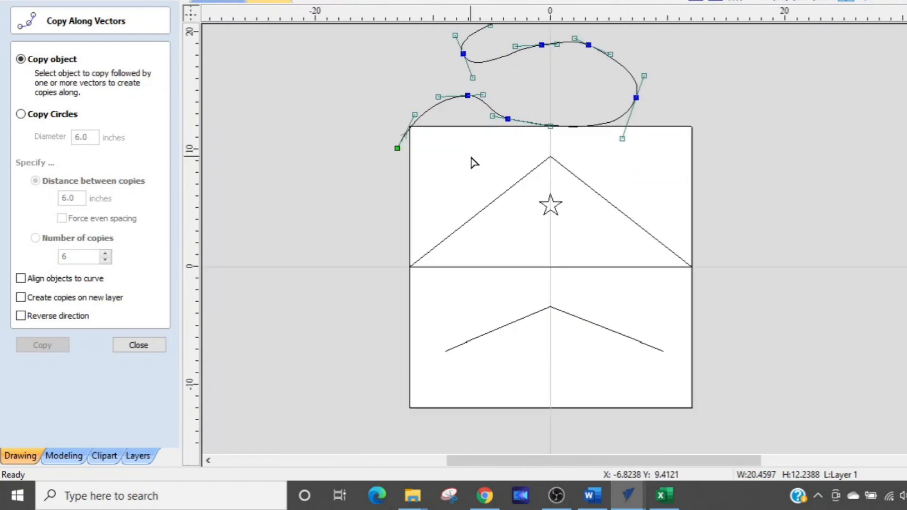
click(471, 158)
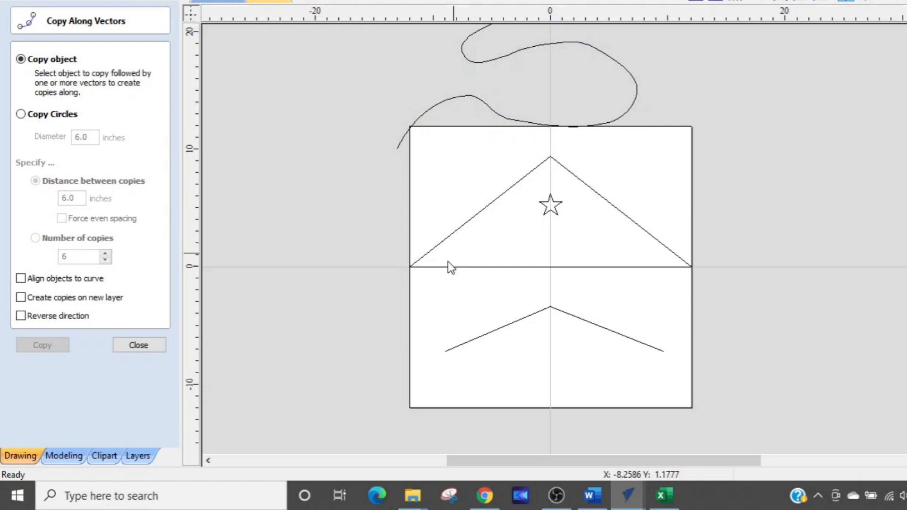
Try copying the star along the inverted-V polyline with 6 inches between copies, and undo the copies
click(549, 204)
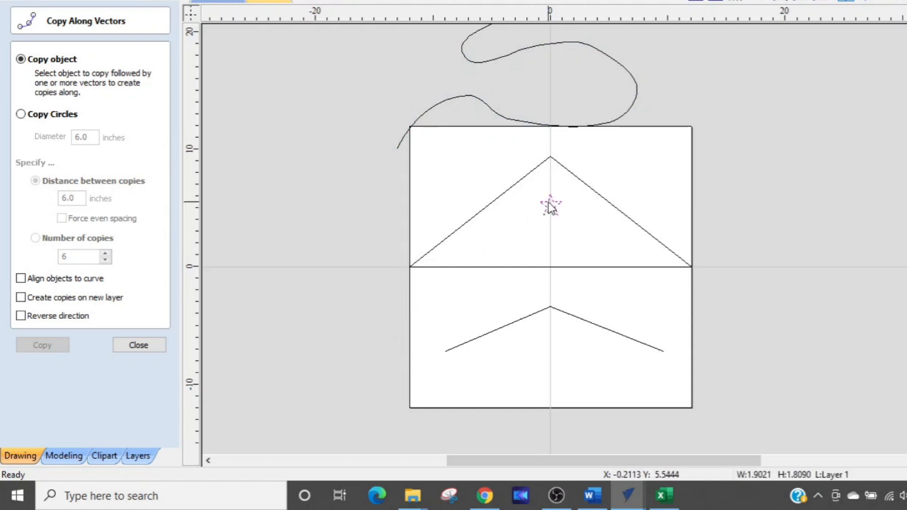
shift+click(517, 324)
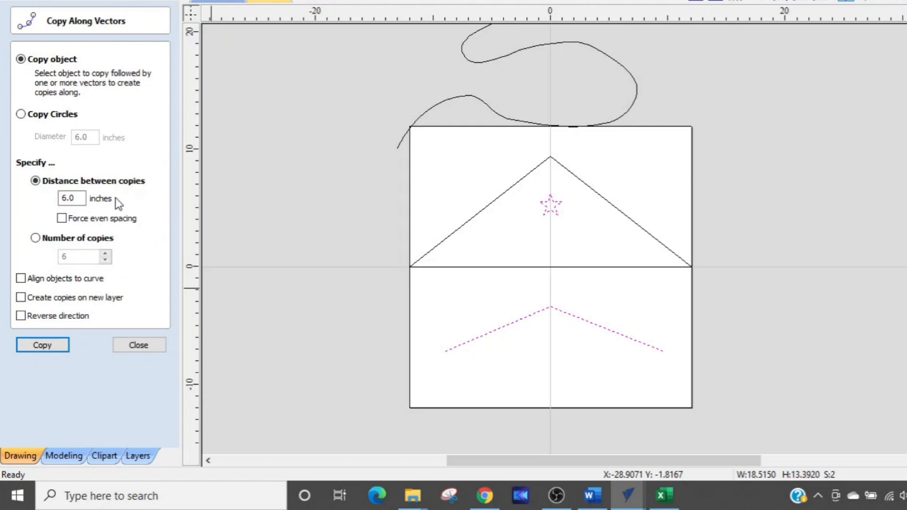
click(42, 345)
scroll(465, 333, up, 2)
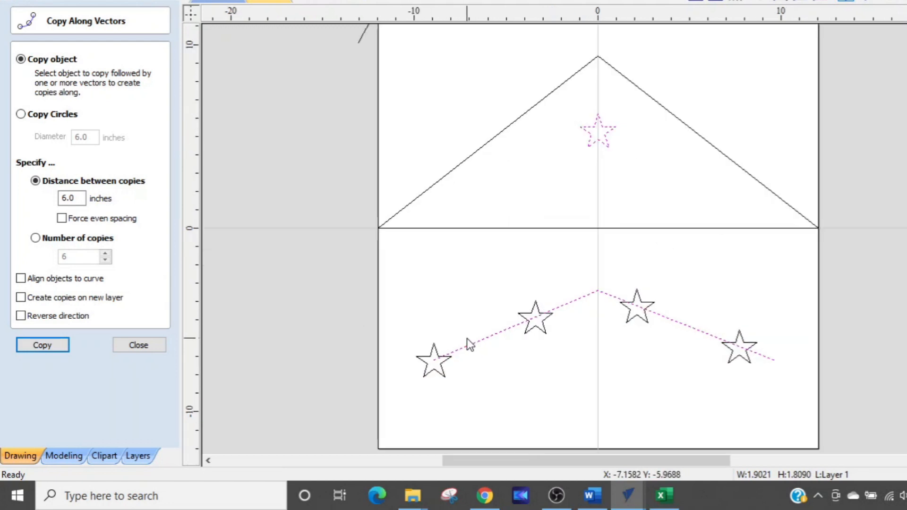
middle_drag(492, 347, 475, 289)
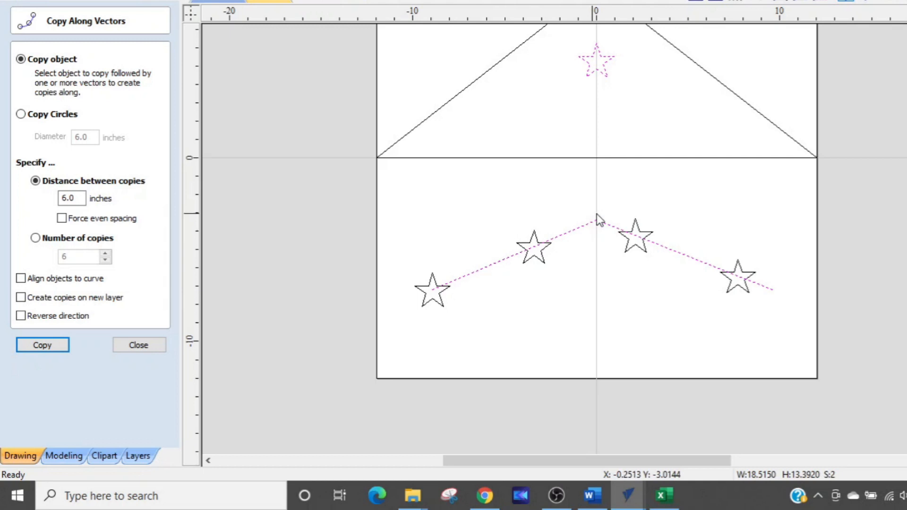
scroll(761, 299, up, 2)
click(760, 297)
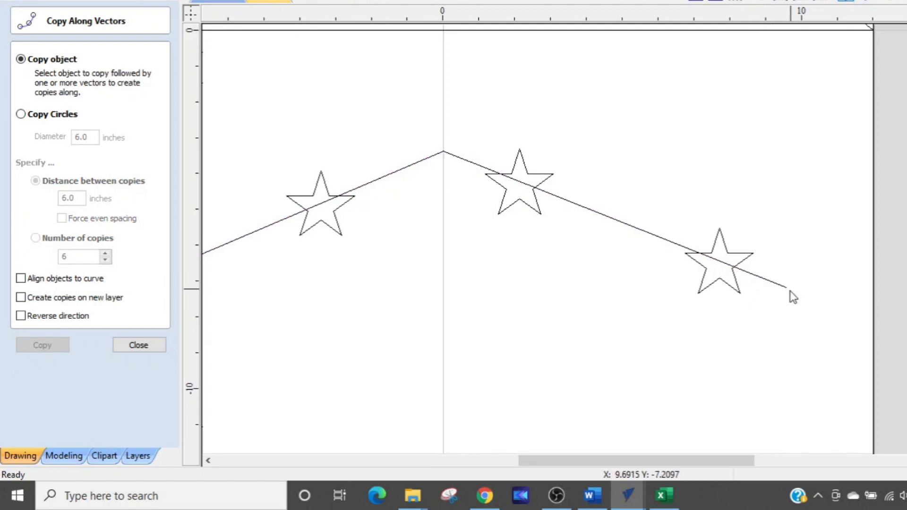
scroll(768, 308, down, 2)
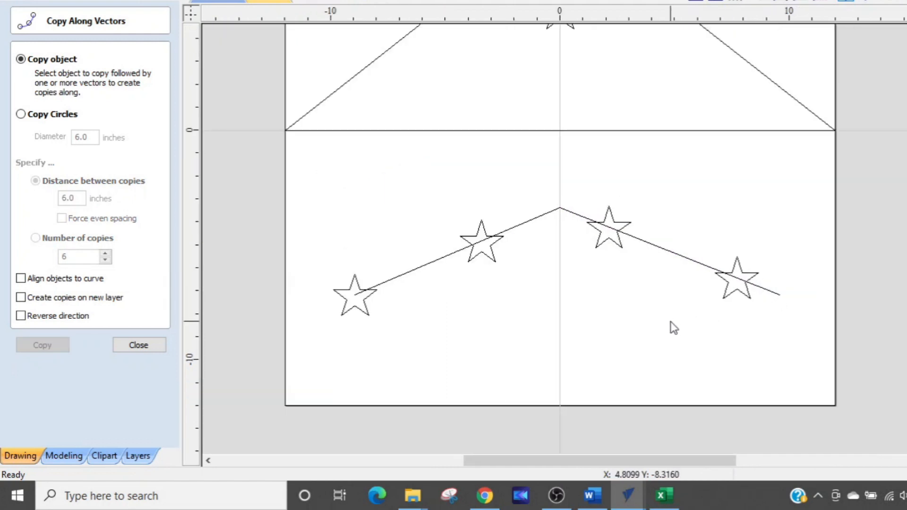
scroll(608, 333, down, 1)
key(ctrl+z)
Copy the star along the inverted-V polyline at a 6-inch distance with even spacing forced, and deselect everything
drag(591, 70, 551, 95)
shift+click(516, 257)
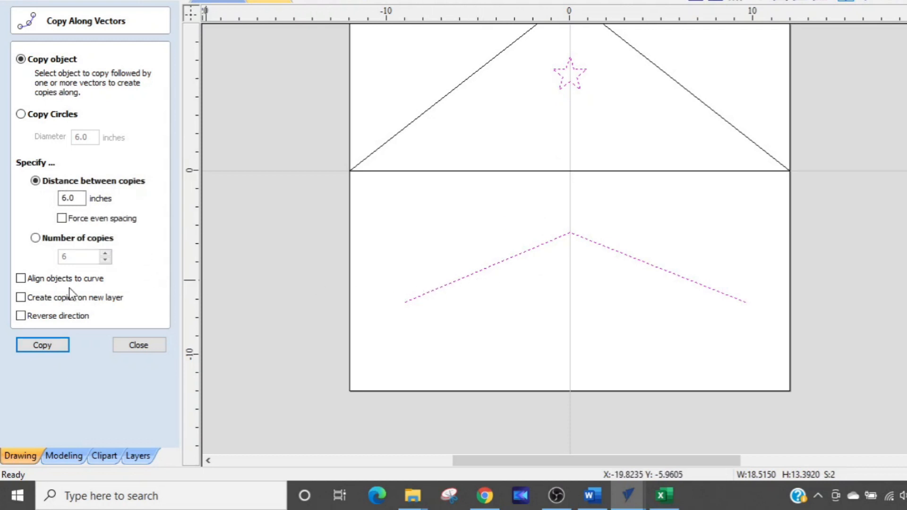
click(56, 217)
click(59, 217)
click(60, 217)
click(45, 346)
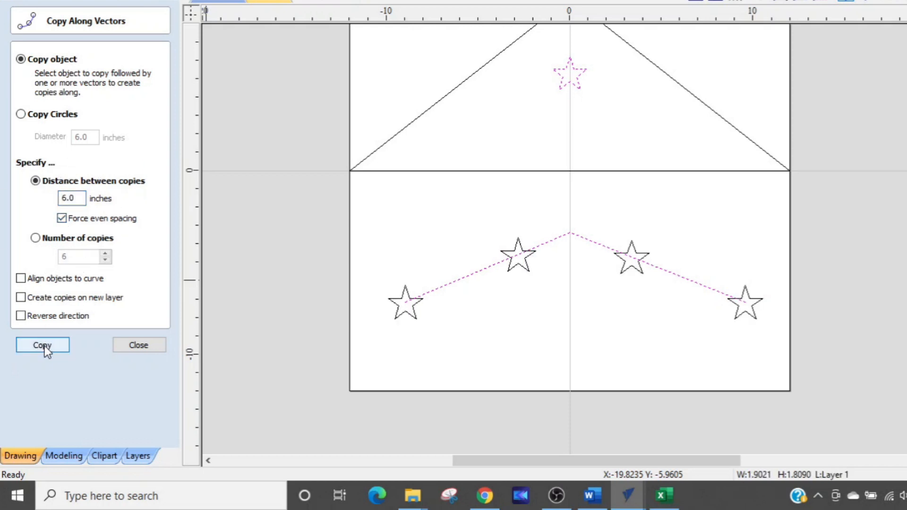
click(523, 333)
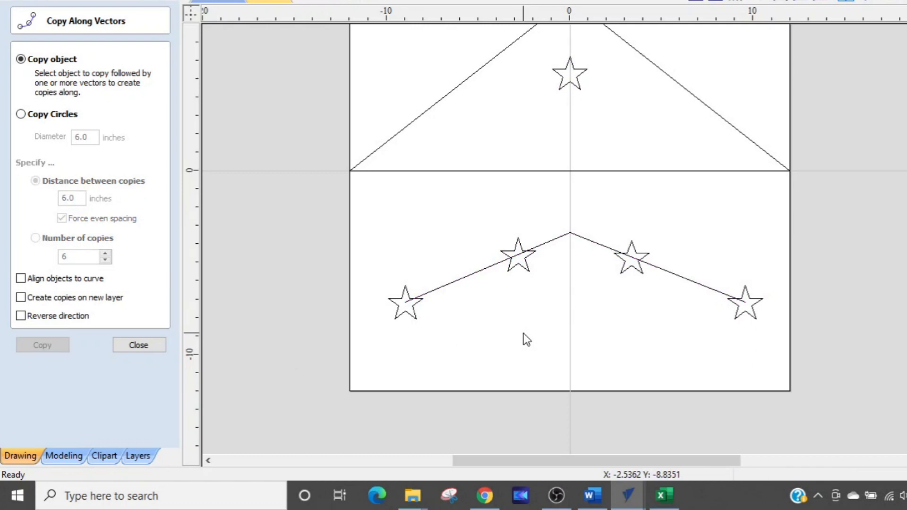
scroll(518, 341, up, 1)
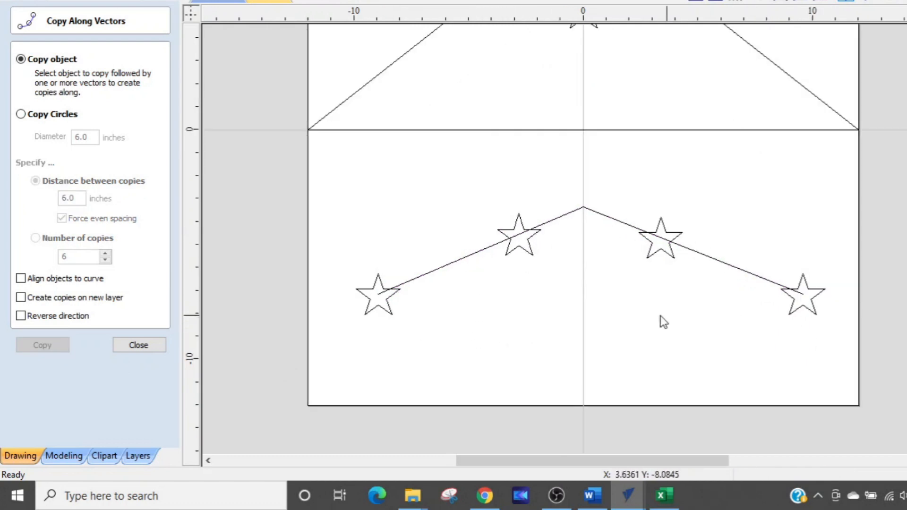
Close Copy Along Vectors and measure the distance between the top points of the two leftmost stars on the inverted-V
click(141, 346)
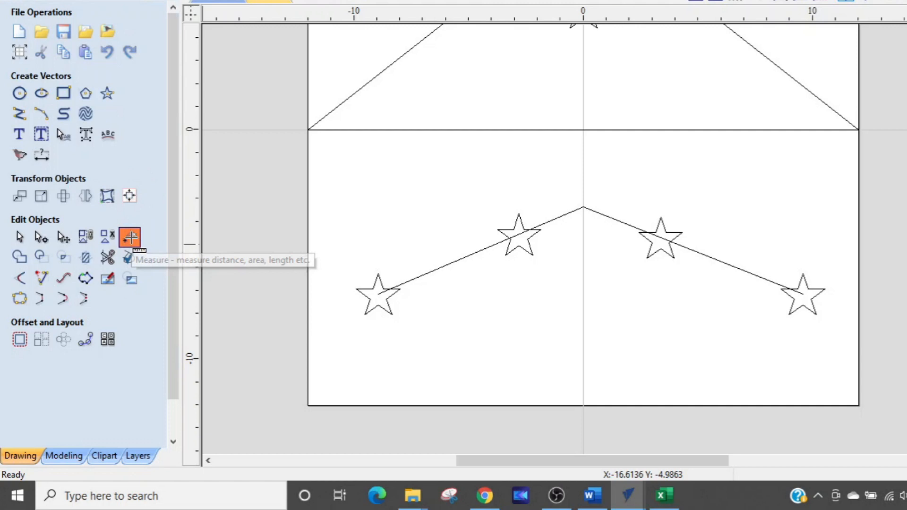
click(131, 237)
scroll(385, 307, up, 1)
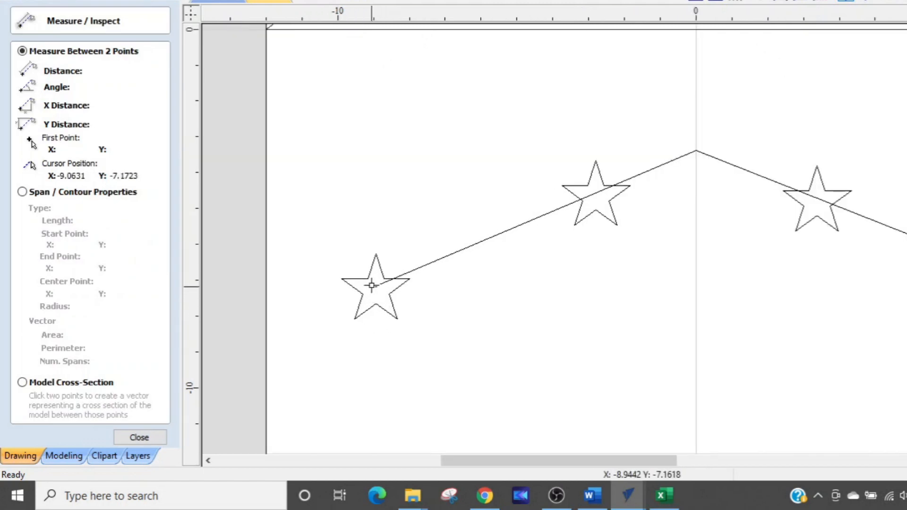
drag(375, 255, 594, 160)
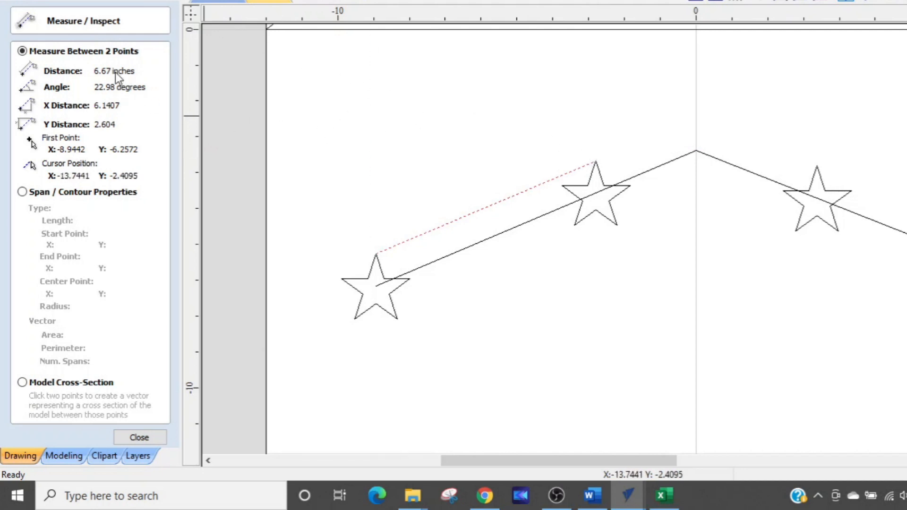
scroll(455, 196, down, 2)
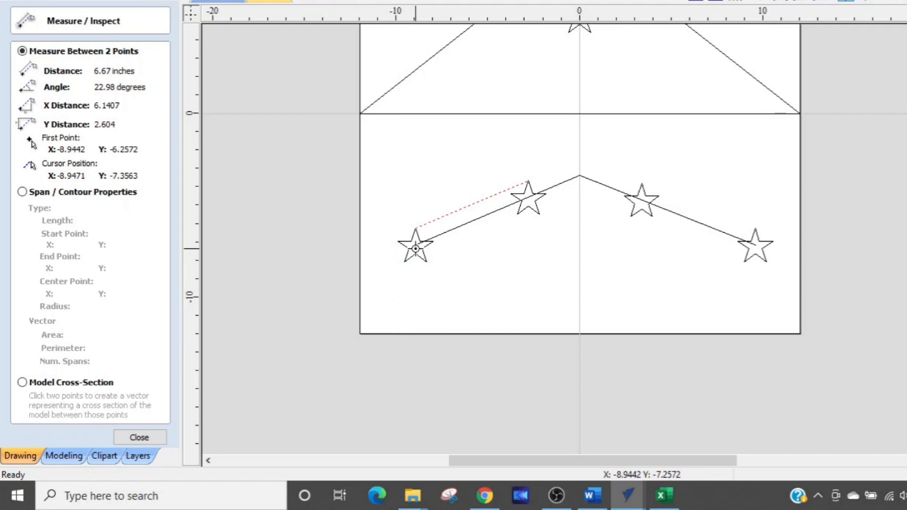
key(Escape)
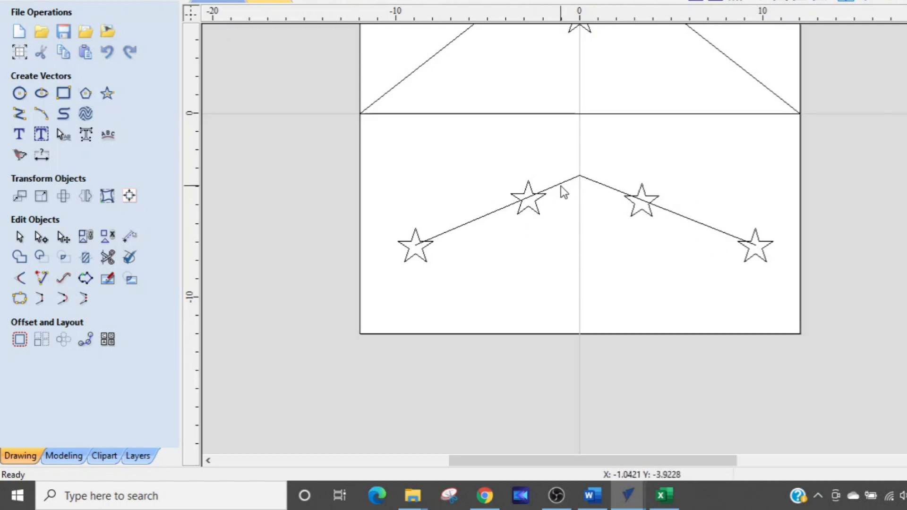
Copy the star along the large triangle at a 6-inch distance with even spacing forced
scroll(547, 202, up, 2)
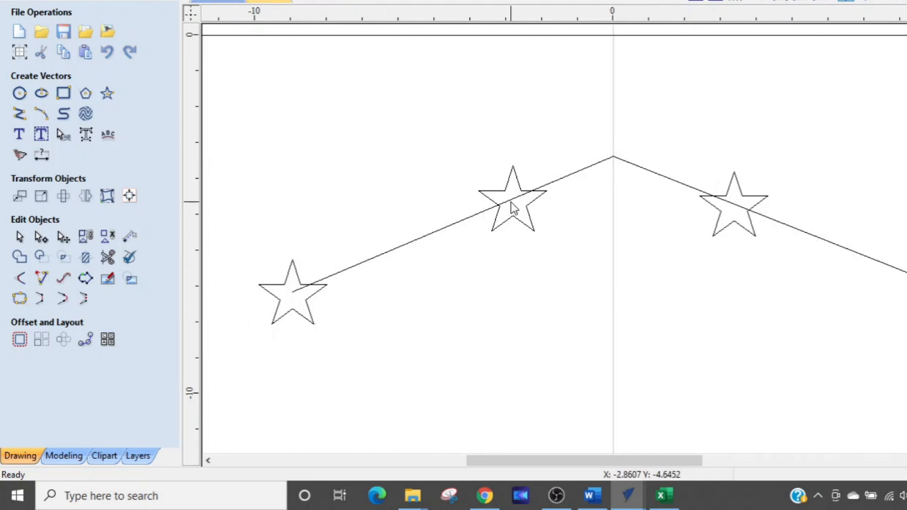
scroll(596, 240, down, 3)
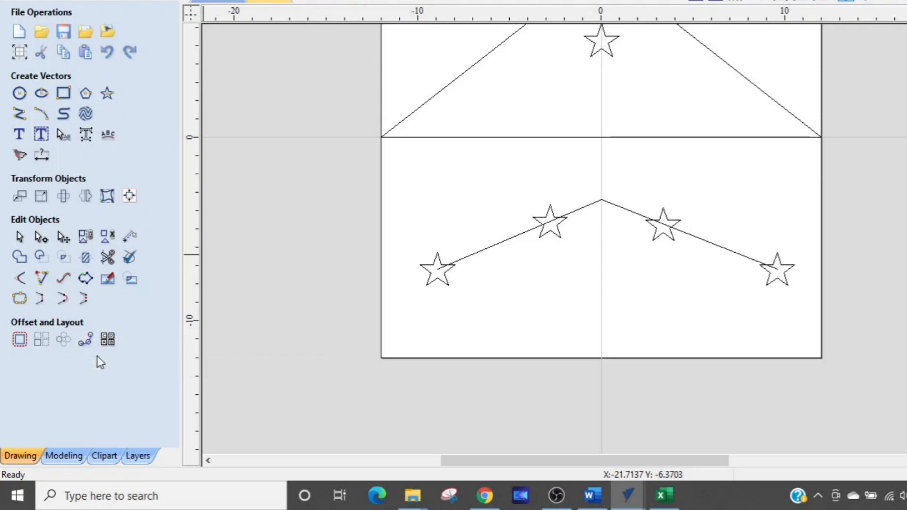
click(85, 340)
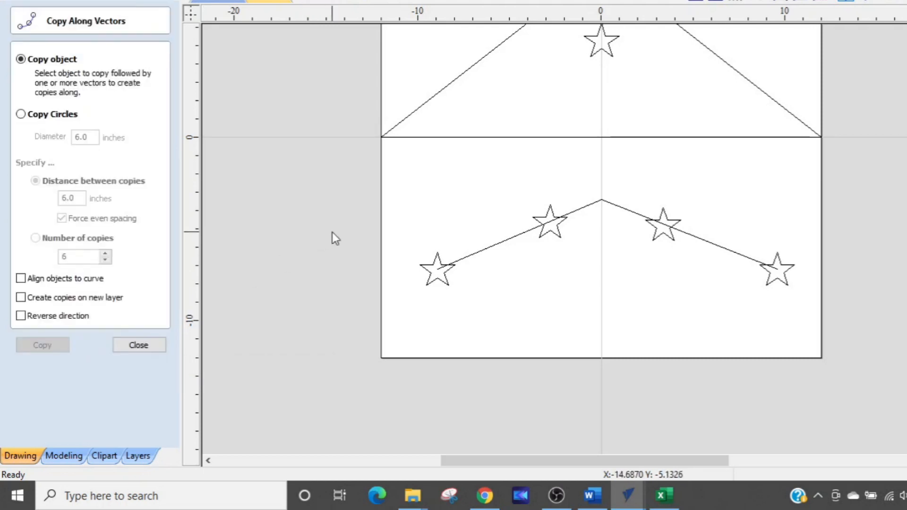
scroll(441, 202, up, 3)
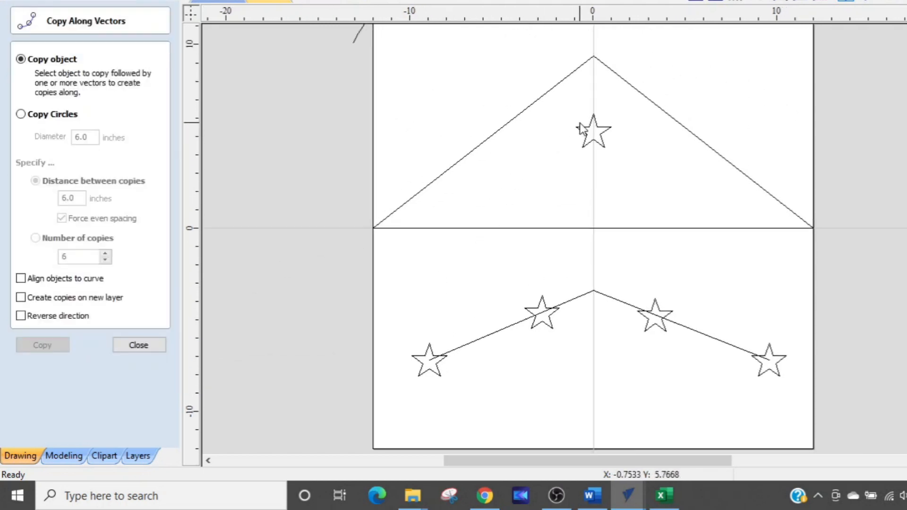
click(586, 128)
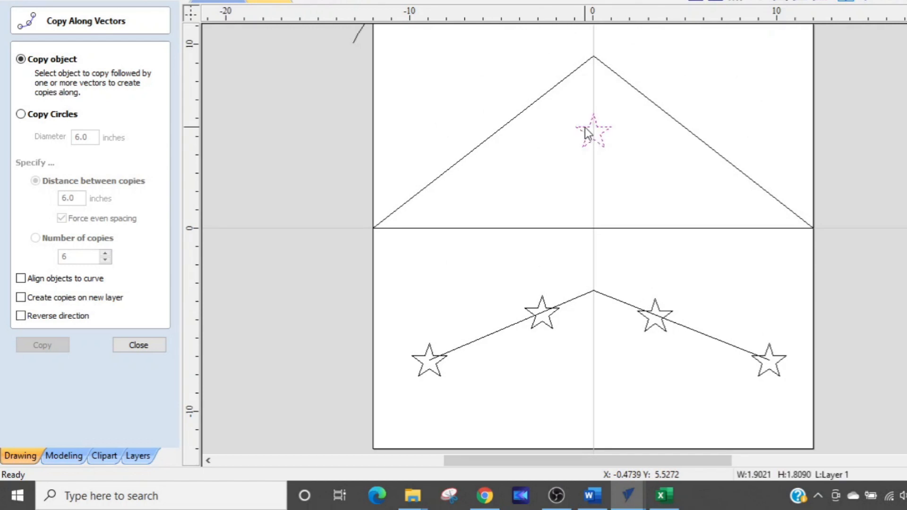
click(440, 177)
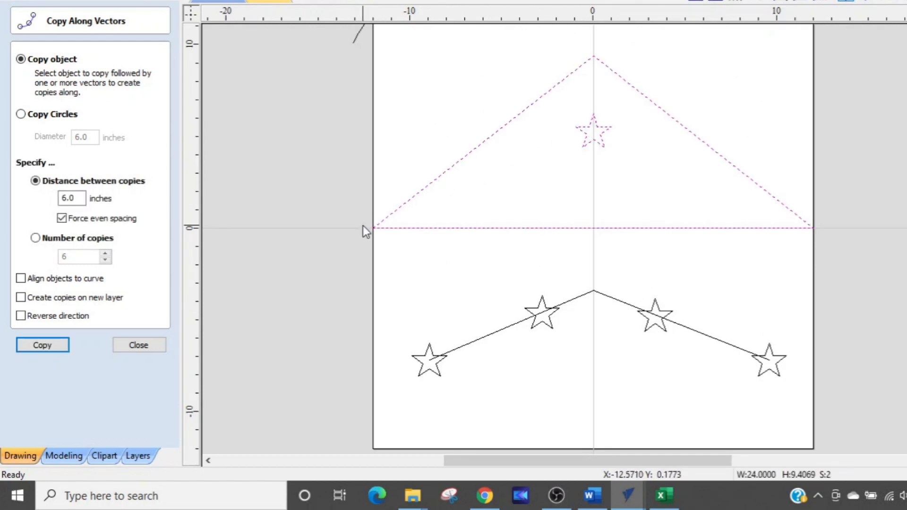
click(33, 349)
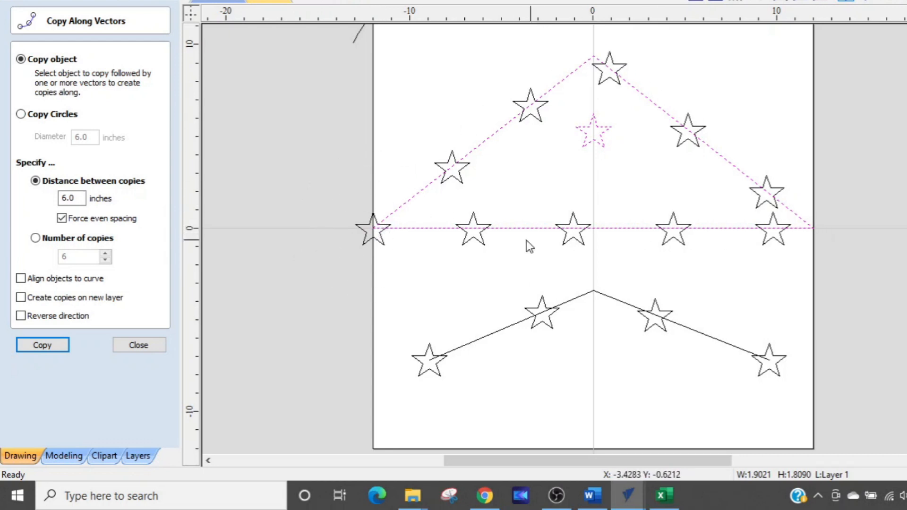
key(ctrl)
key(ctrl)
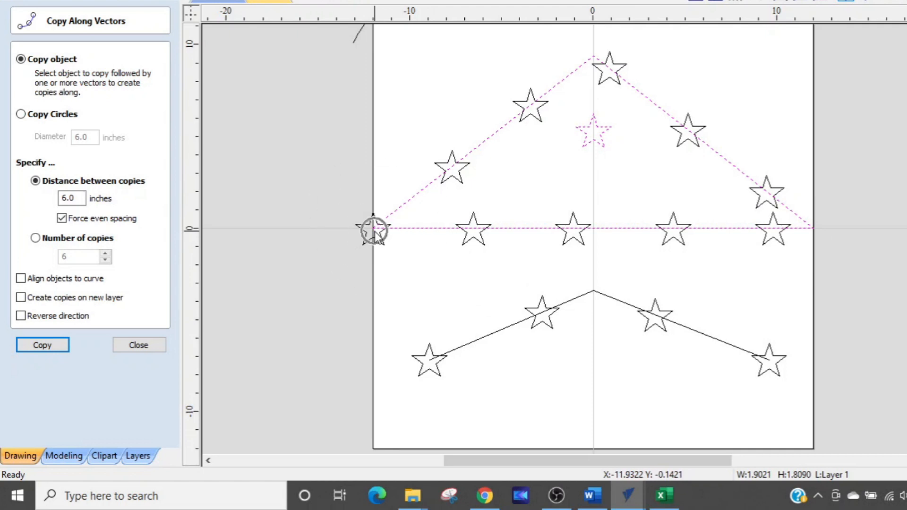
Close Copy Along Vectors, check the star copies at the triangle's starting corner, and undo the copies along the triangle
scroll(371, 246, up, 2)
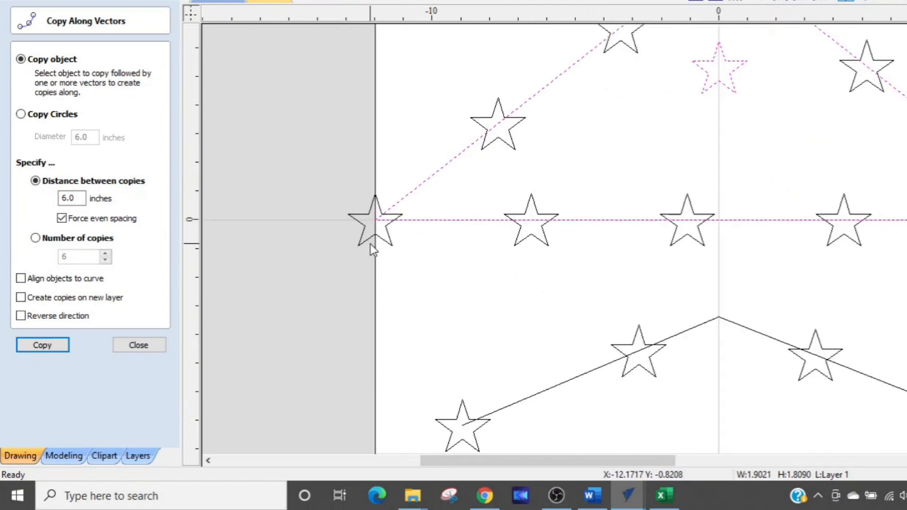
key(Escape)
key(Escape)
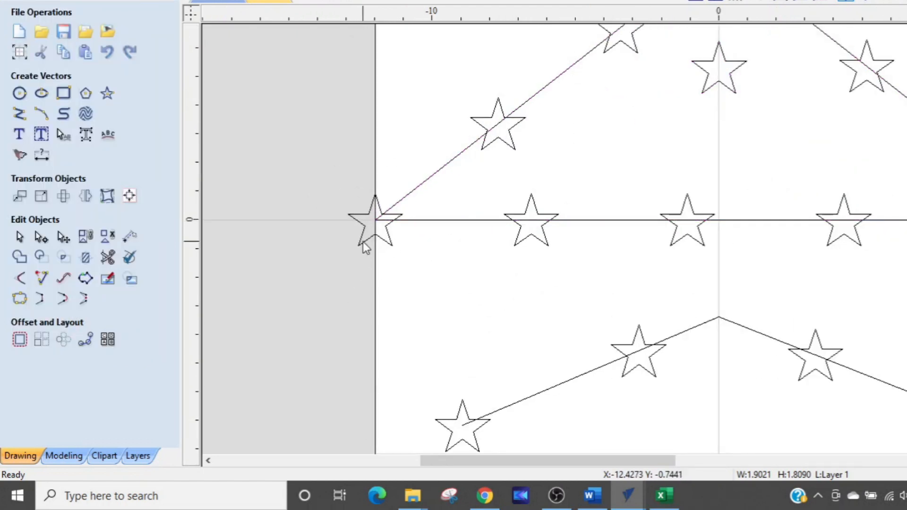
click(365, 245)
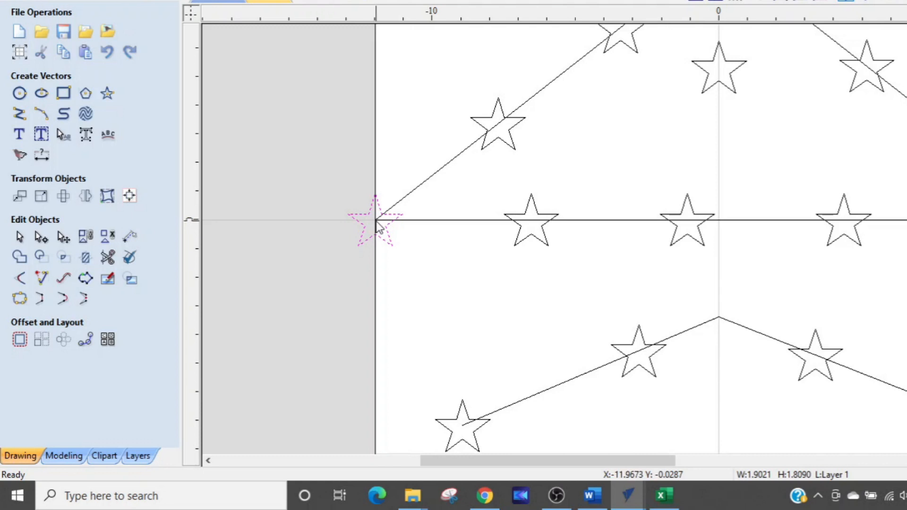
scroll(375, 236, down, 4)
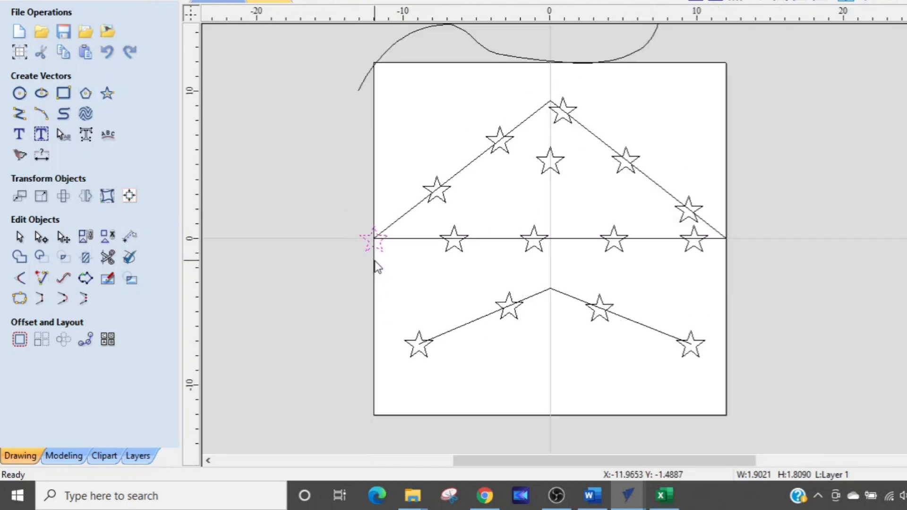
click(457, 252)
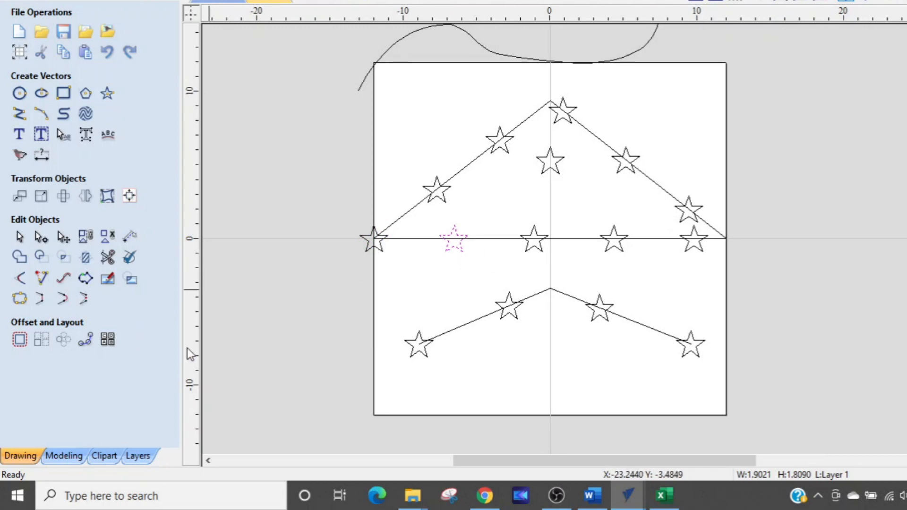
key(ctrl+z)
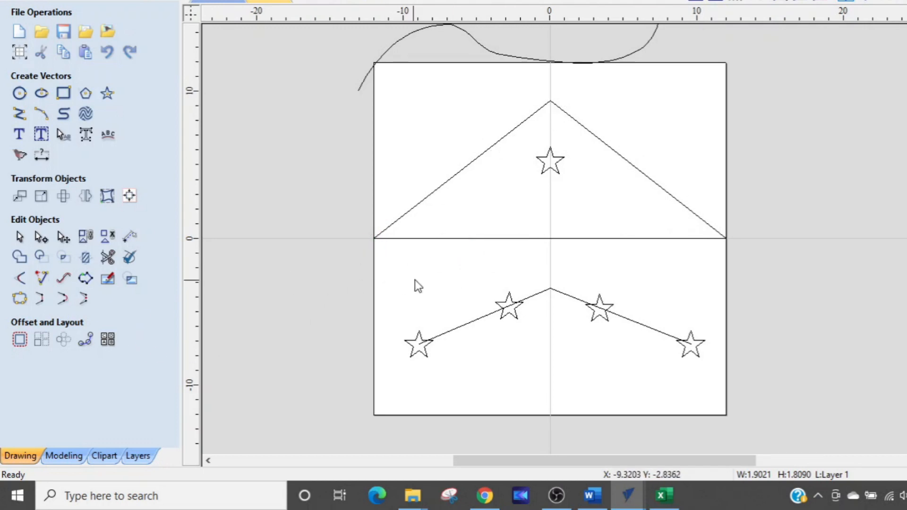
Copy the star along the large triangle with 6 inches between copies and even spacing turned off
click(93, 337)
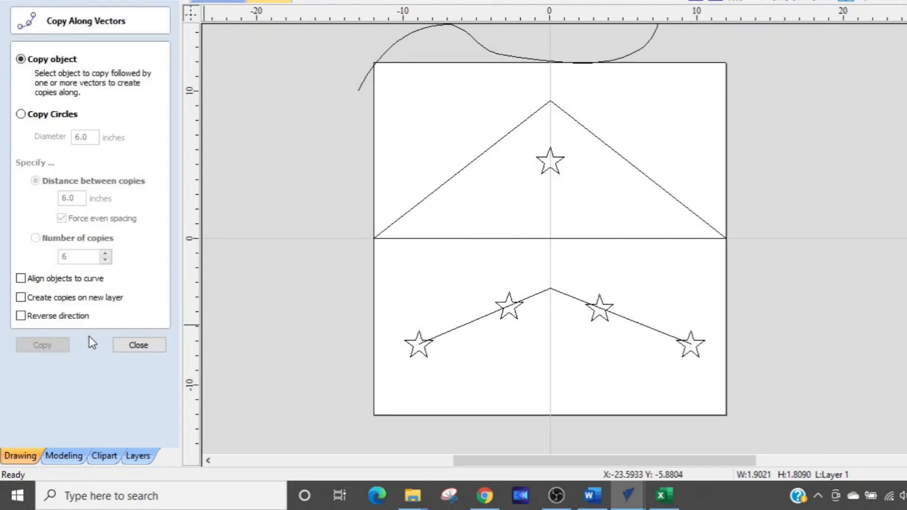
drag(587, 151, 509, 182)
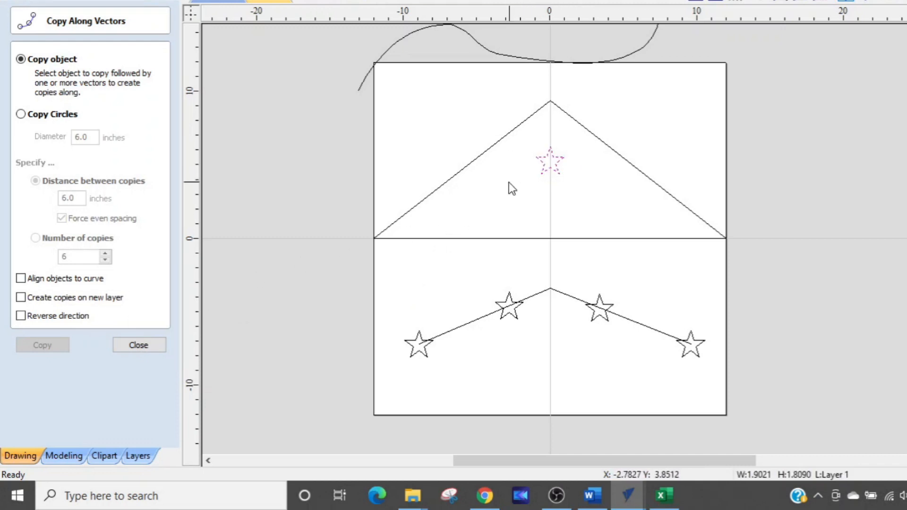
shift+click(438, 189)
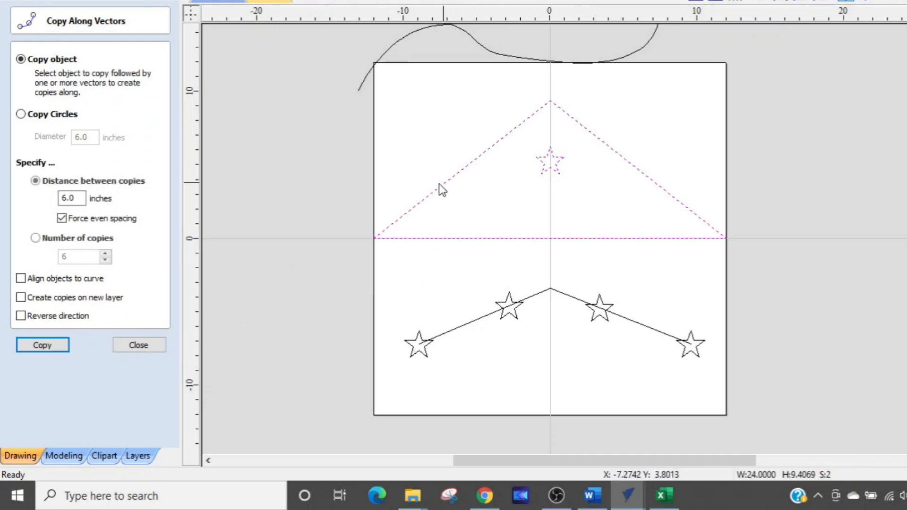
click(61, 218)
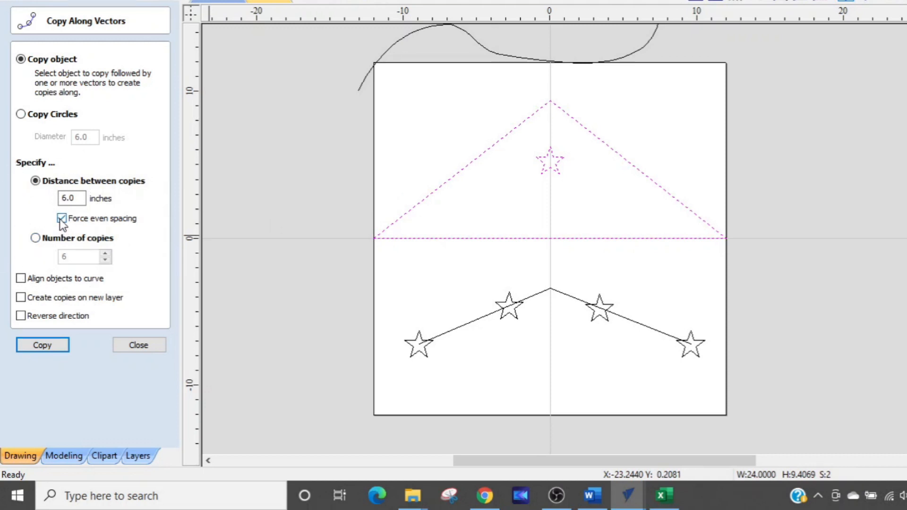
click(56, 343)
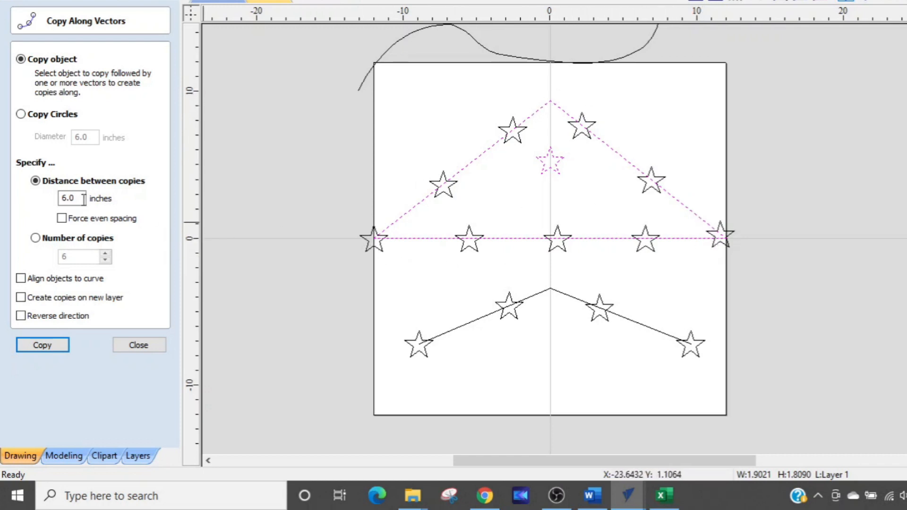
Close Copy Along Vectors and measure the distance between the top points of two neighbouring stars on the triangle's left slope
click(131, 345)
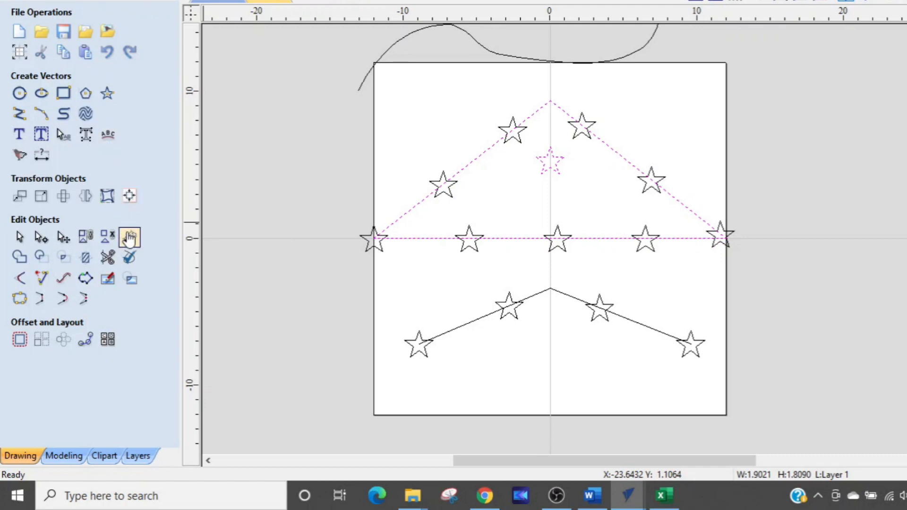
click(129, 239)
scroll(472, 174, up, 2)
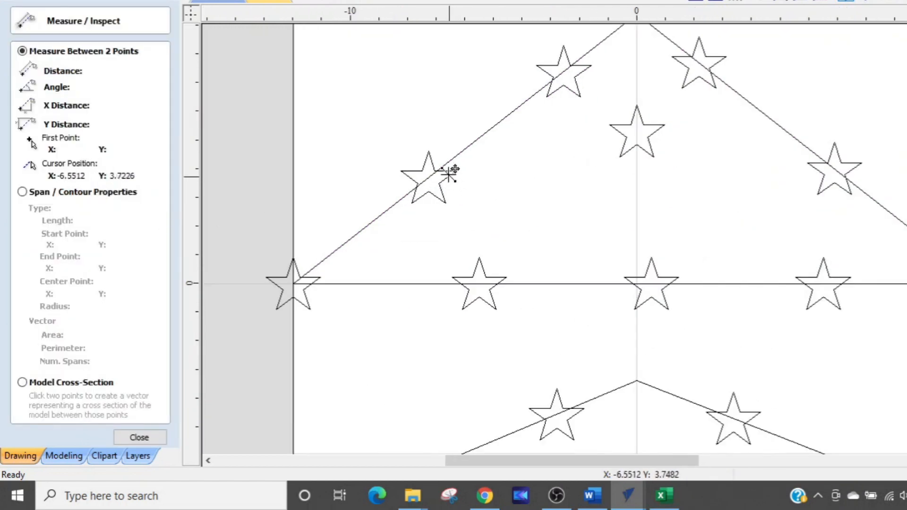
click(437, 145)
drag(437, 145, 559, 41)
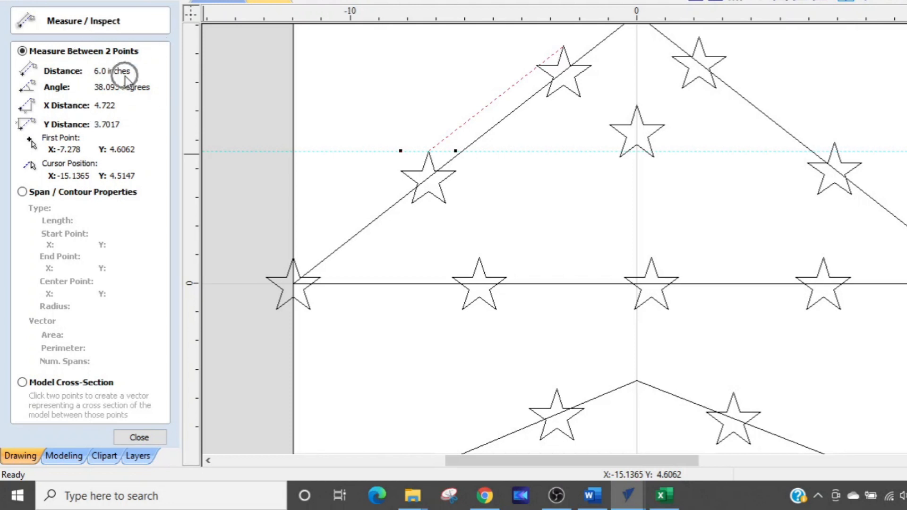
scroll(477, 172, down, 3)
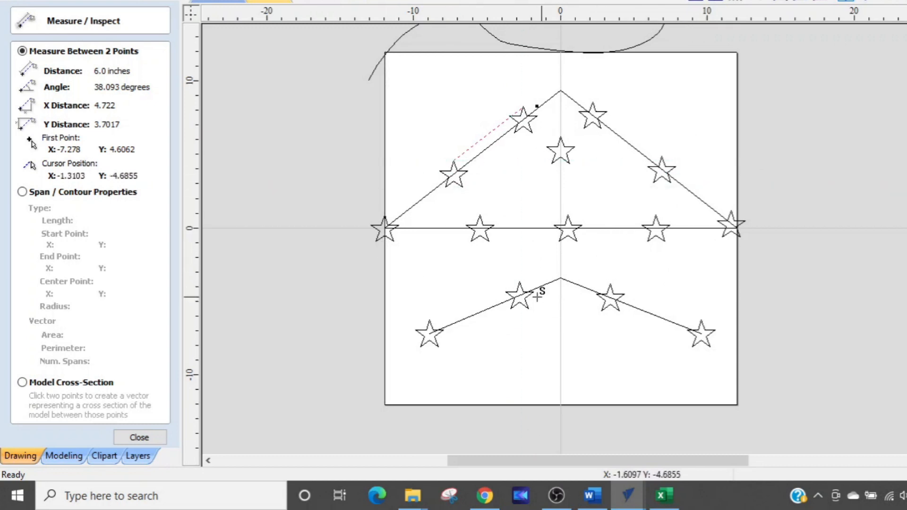
key(Escape)
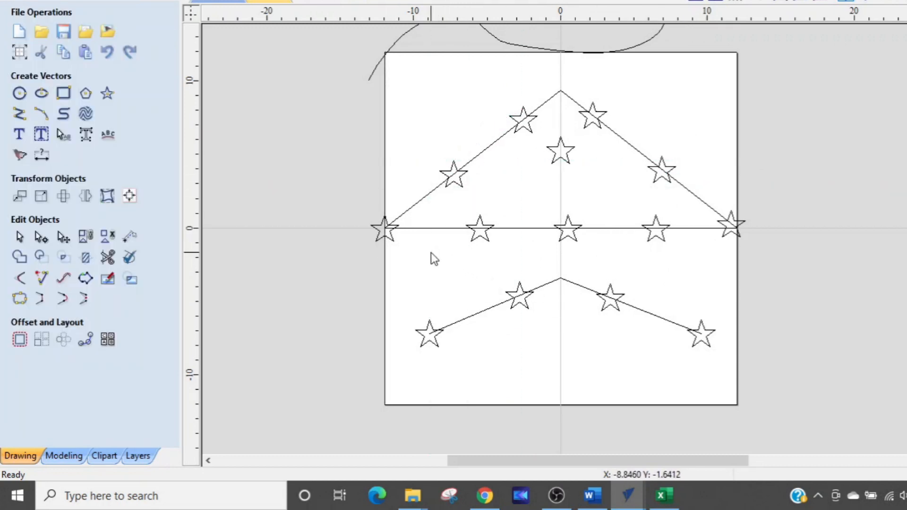
Undo the star copies along the triangle and show the triangle's nodes to examine its start point
key(ctrl+z)
click(432, 228)
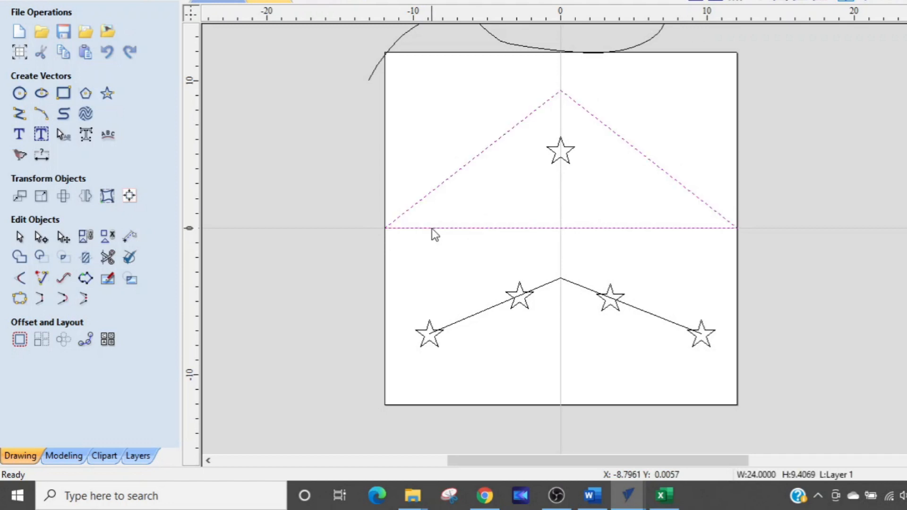
key(n)
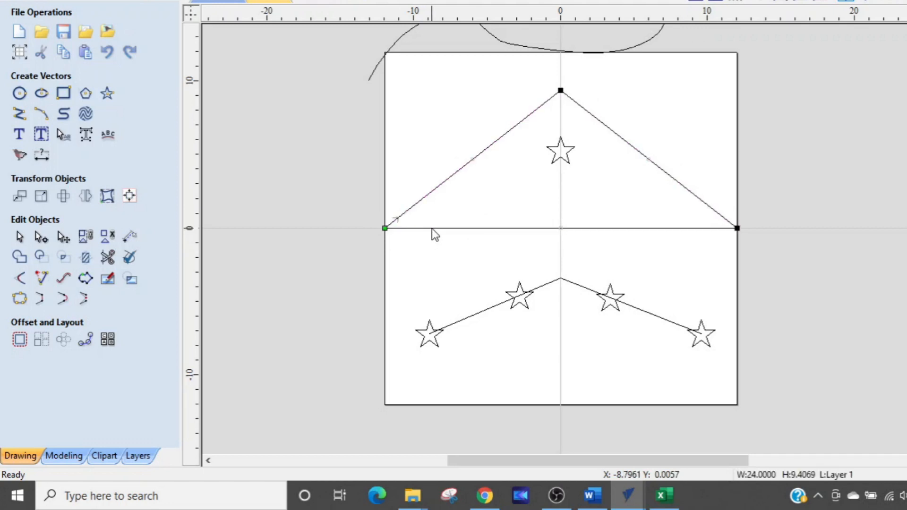
scroll(389, 229, up, 3)
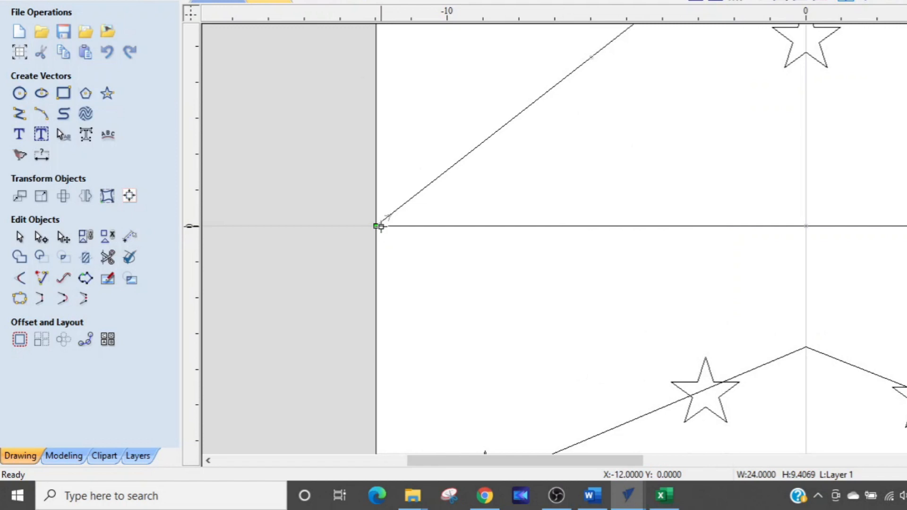
Try moving the triangle's start node up off the baseline
drag(376, 227, 370, 199)
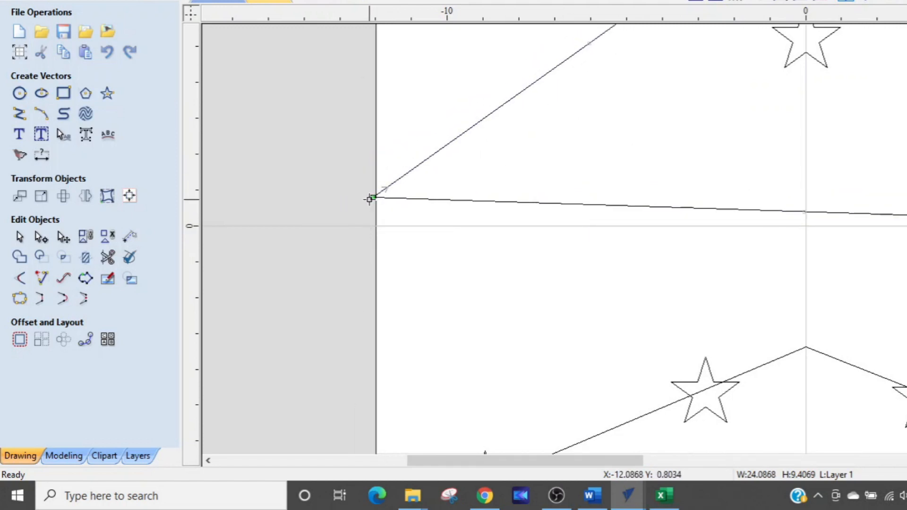
key(Escape)
scroll(461, 308, down, 3)
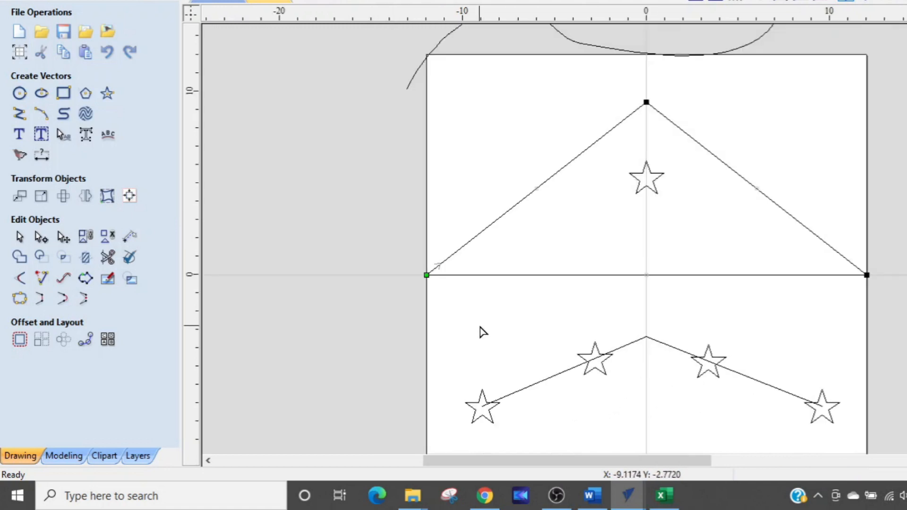
Shorten the inverted-V polyline's left arm by moving its start node up and inward along the line, and deselect the polyline
click(536, 293)
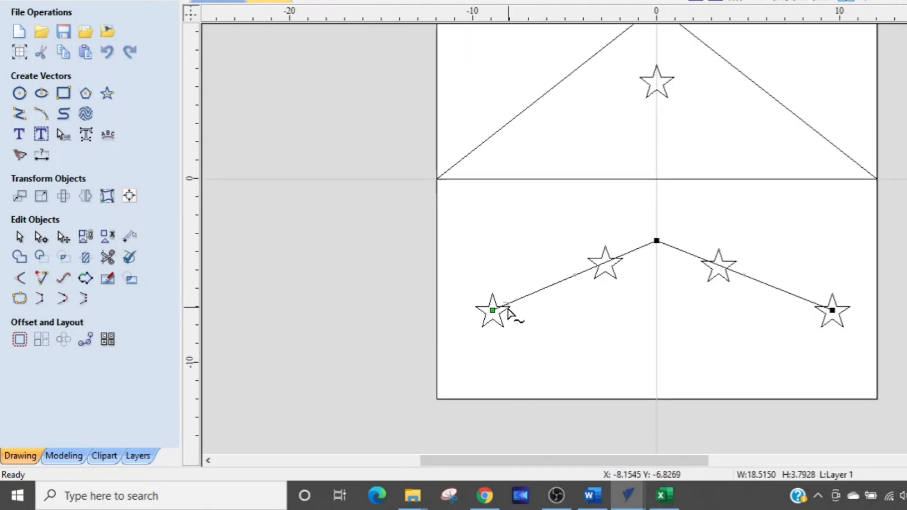
drag(492, 312, 569, 285)
click(547, 346)
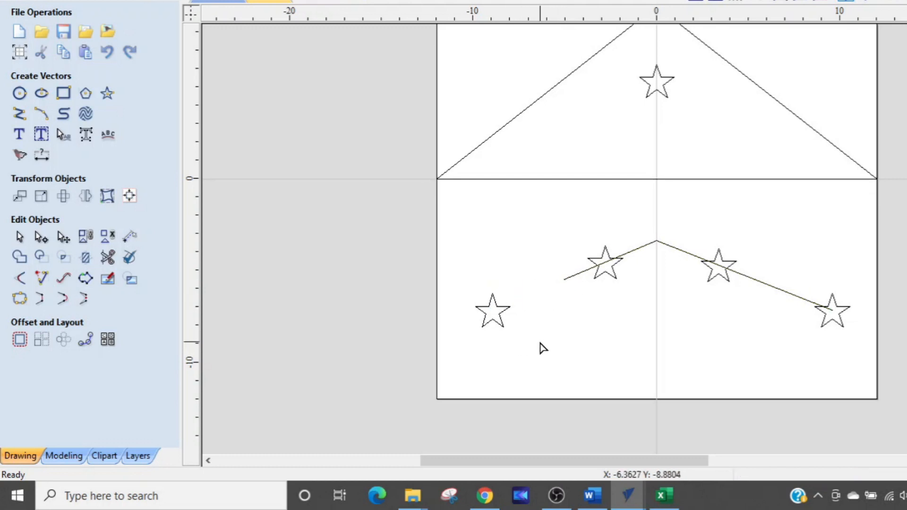
Delete the four star copies on and beside the inverted-V polyline
drag(465, 373, 631, 235)
key(Delete)
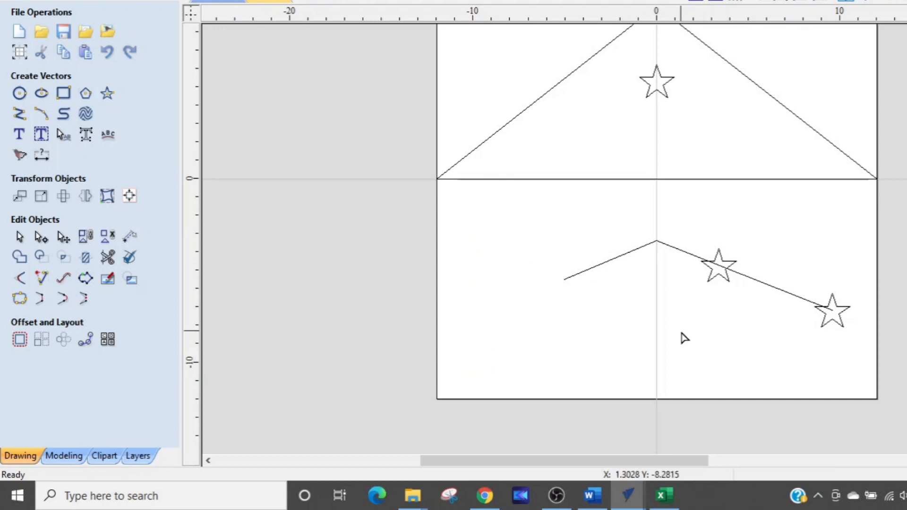
drag(672, 355, 870, 219)
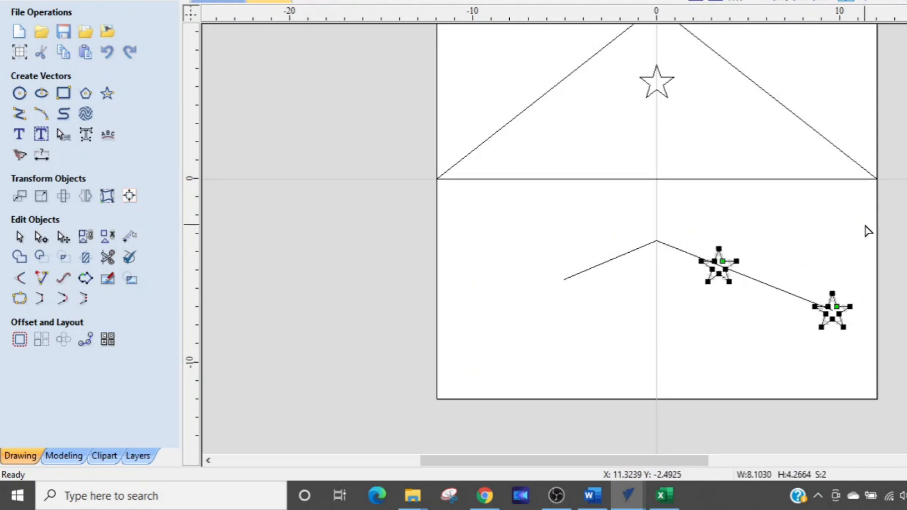
key(Delete)
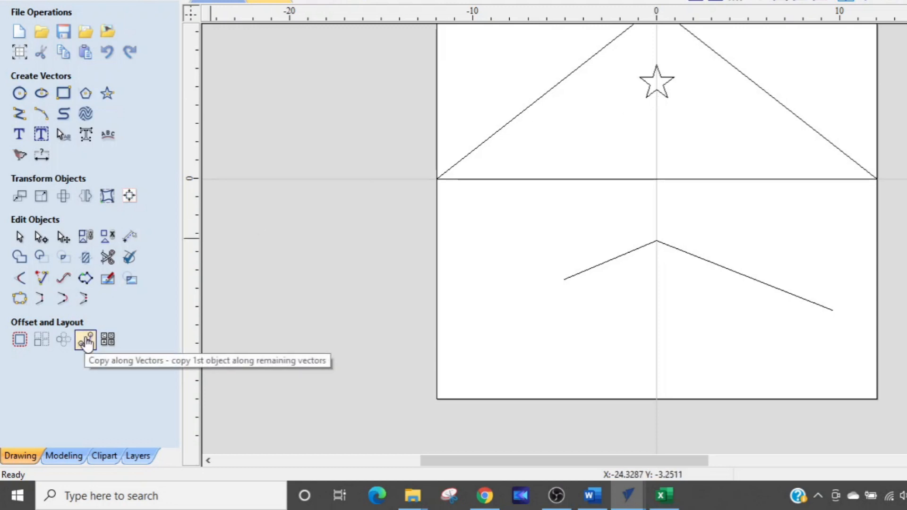
Copy the star along the shortened inverted-V polyline at 6-inch distances without forced even spacing, and undo the copies
click(87, 338)
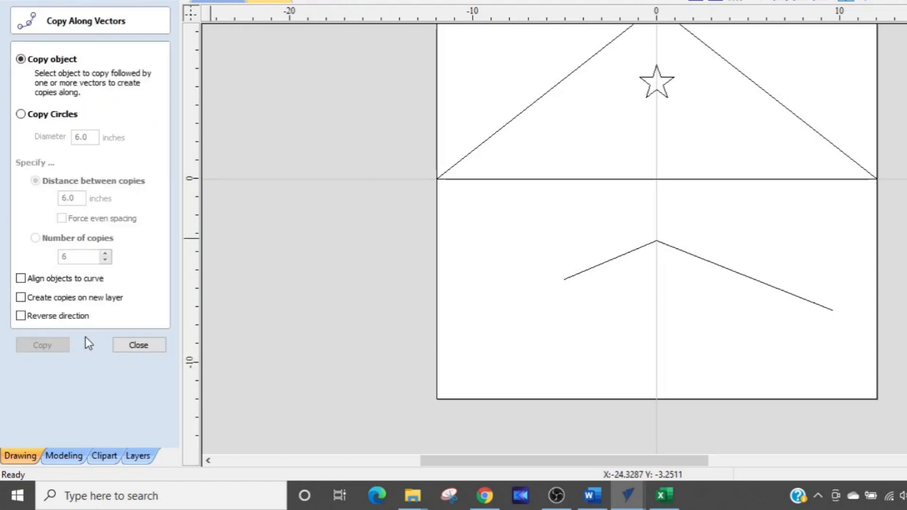
click(656, 92)
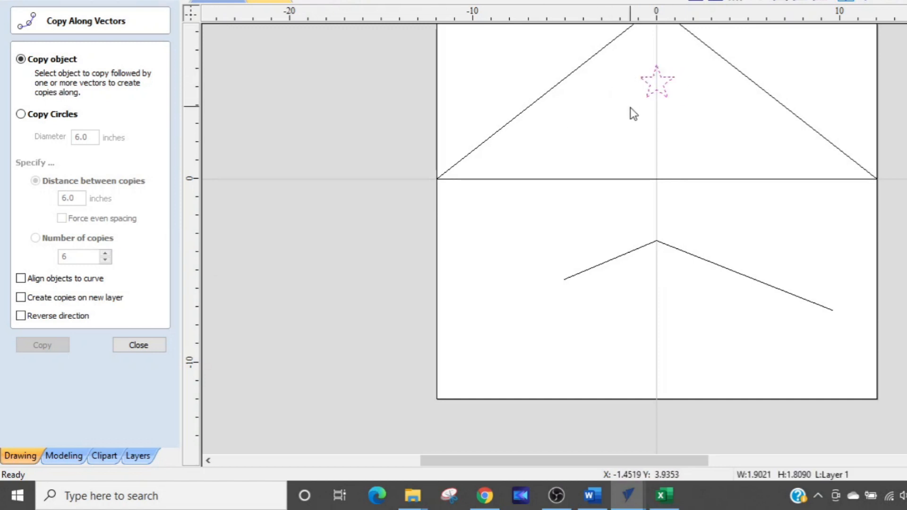
shift+click(621, 256)
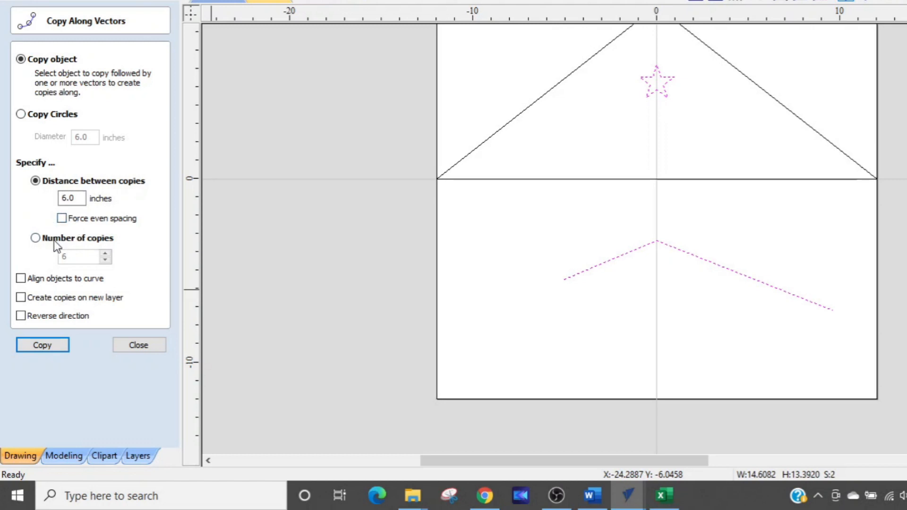
click(62, 350)
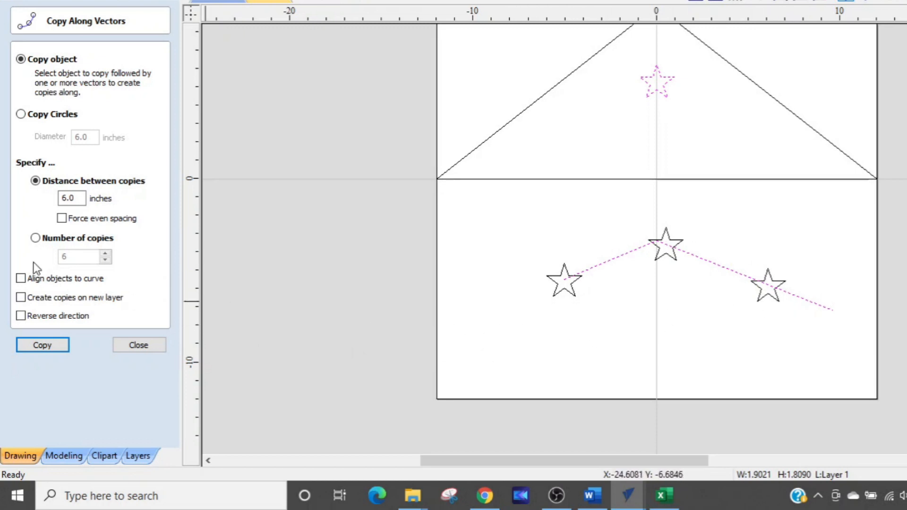
key(ctrl+z)
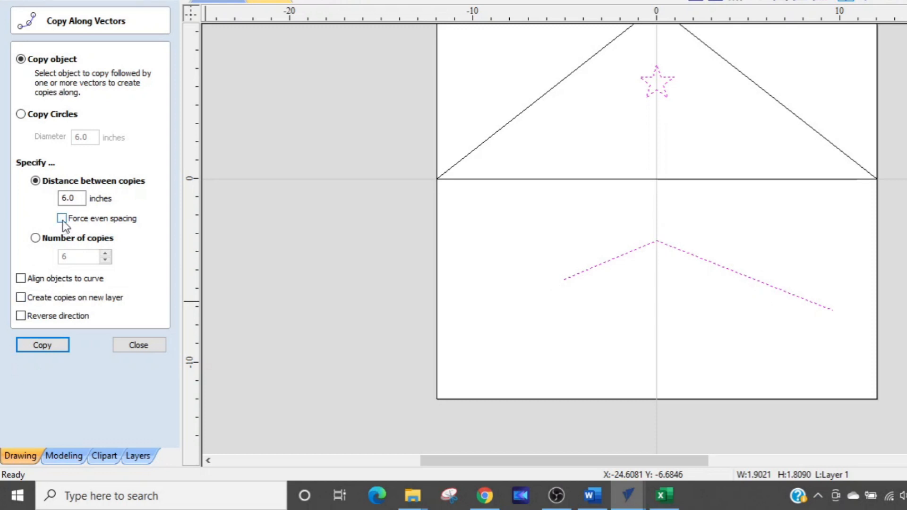
Copy the star along the shortened polyline at 6-inch distances with forced even spacing, and undo the copies
click(44, 349)
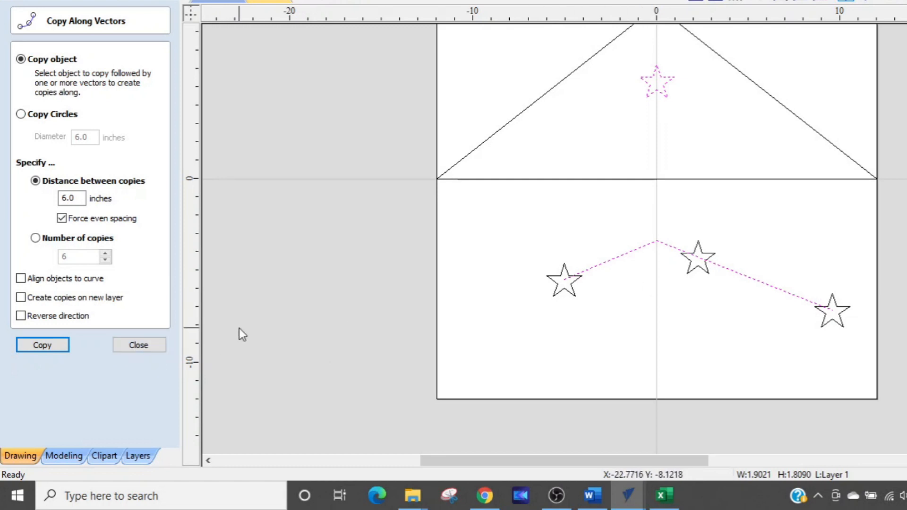
key(ctrl+z)
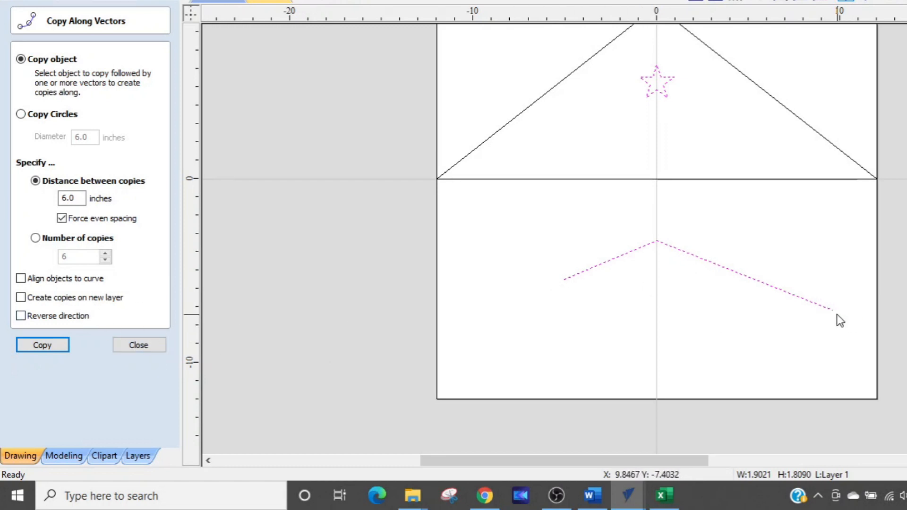
Undo back to the inverted-V polyline's full-length left arm and delete the four star copies along it
key(Return)
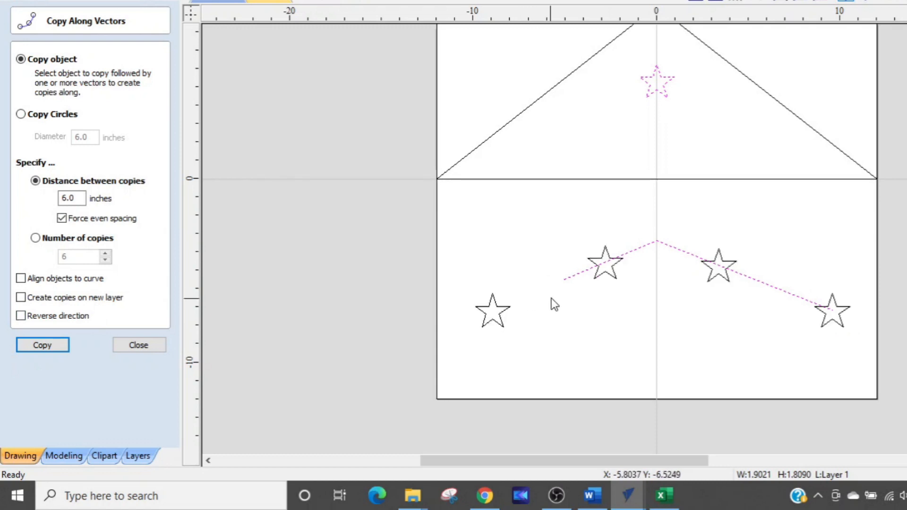
click(463, 376)
drag(462, 377, 634, 230)
key(Delete)
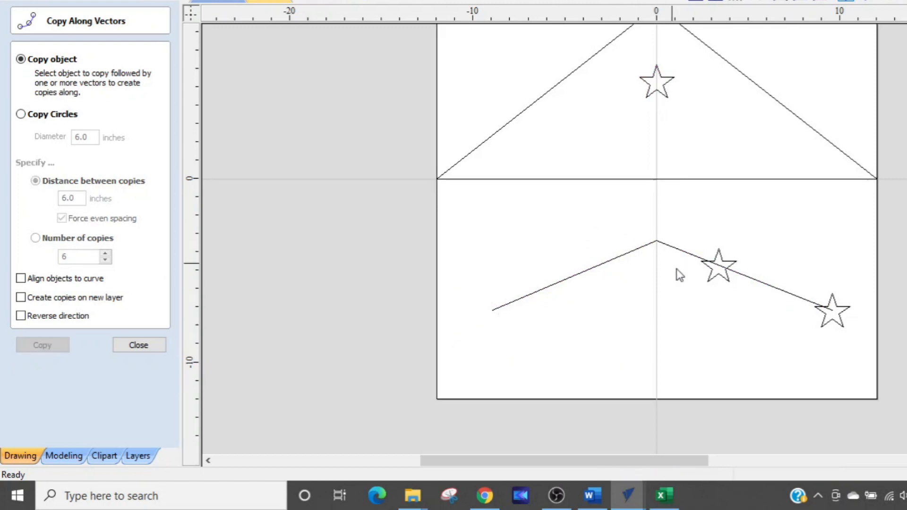
drag(701, 310, 796, 232)
key(Delete)
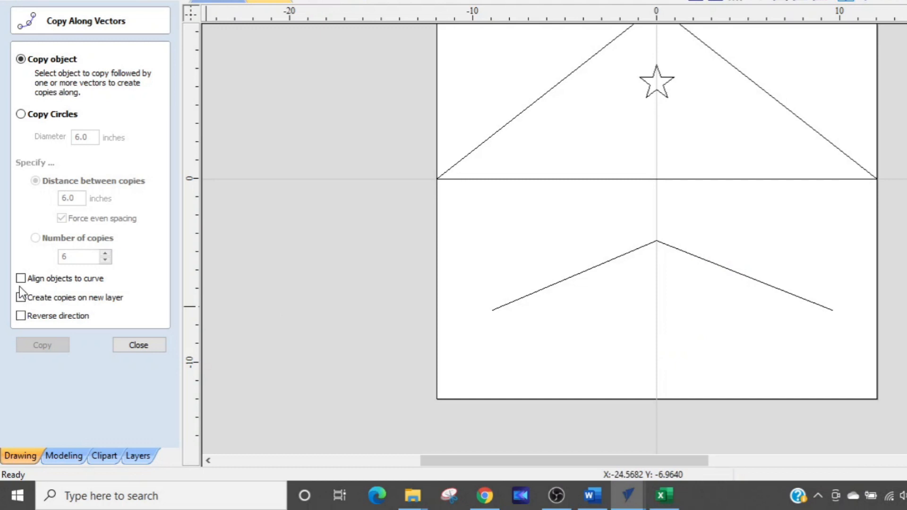
Copy the star along the full-length inverted-V polyline, specifying 6 as the number of copies
click(645, 99)
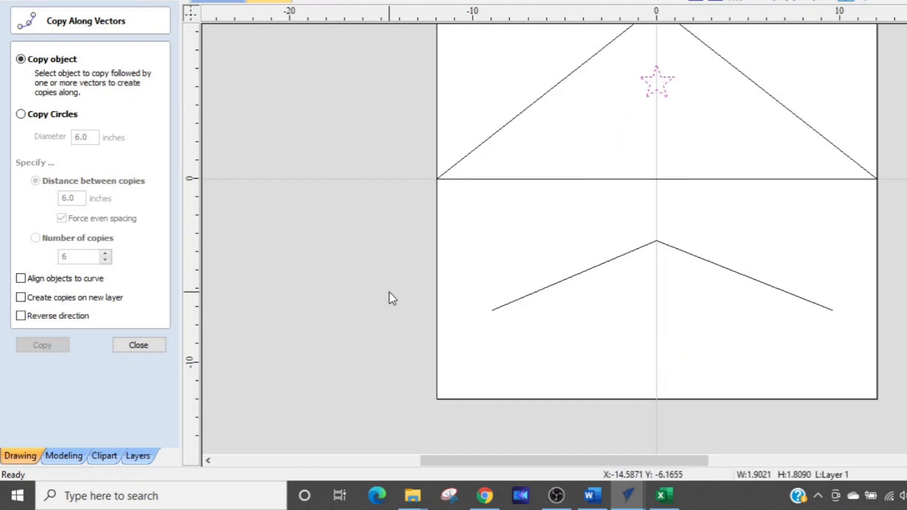
shift+click(556, 283)
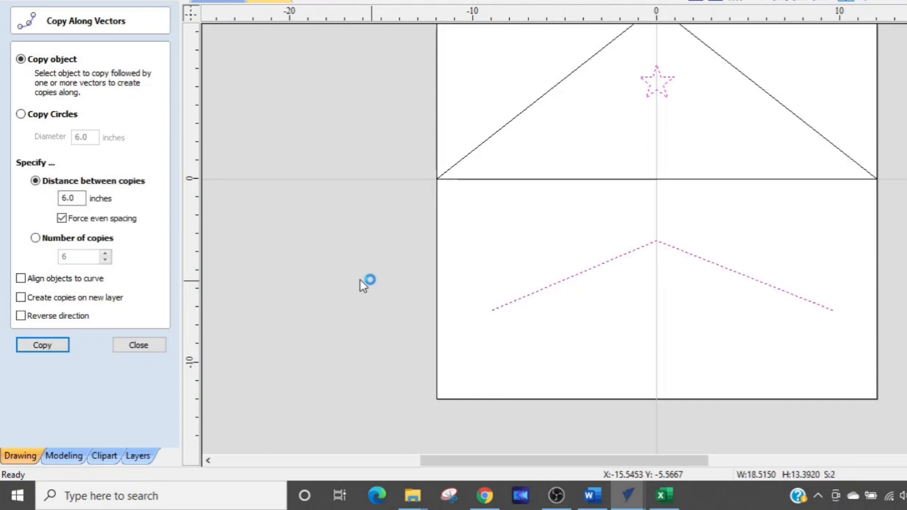
click(35, 238)
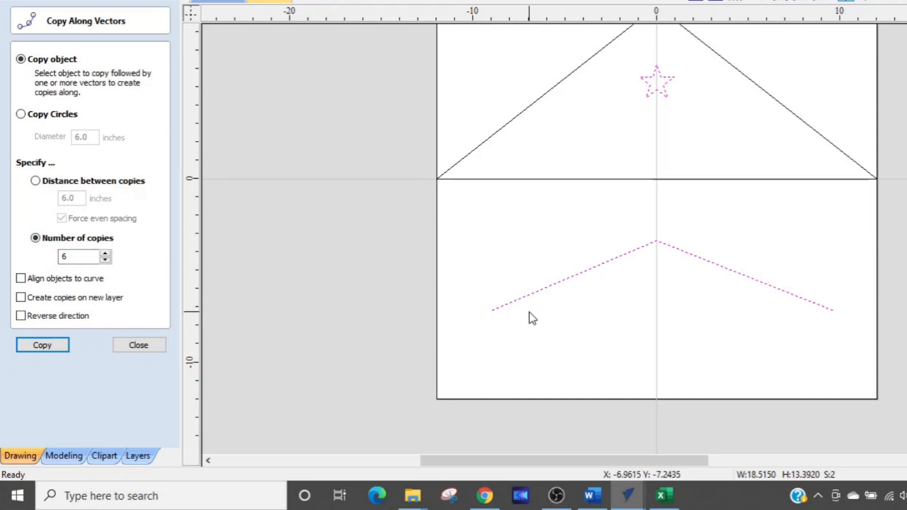
click(52, 344)
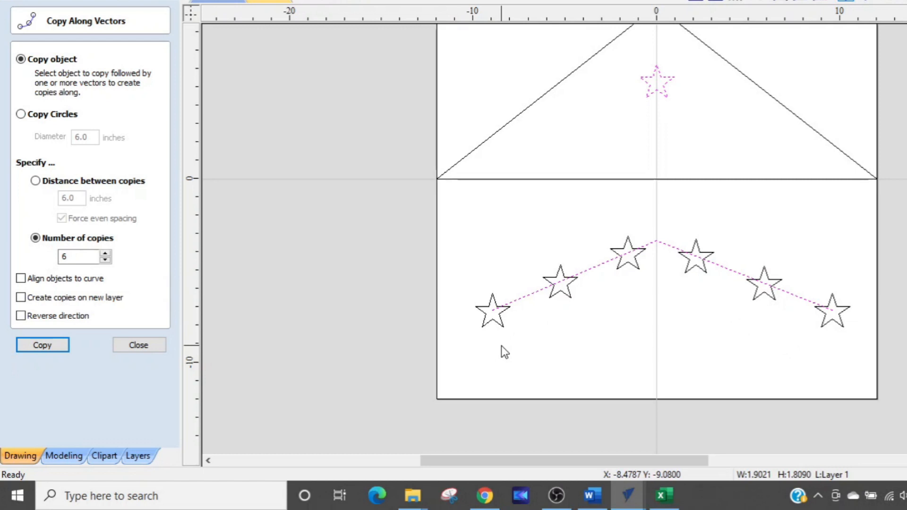
Copy the star 6 times along the triangle, and undo the star copies on both the triangle and the polyline
middle_drag(501, 346, 492, 430)
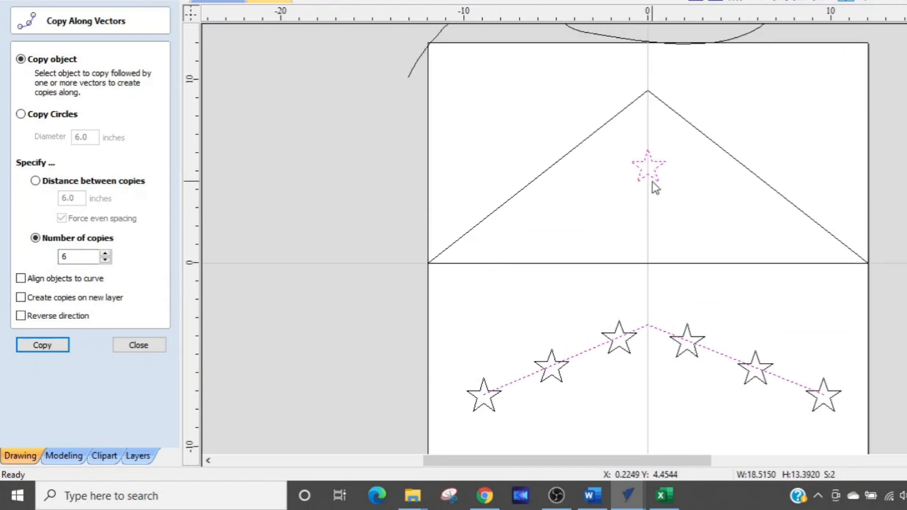
click(638, 181)
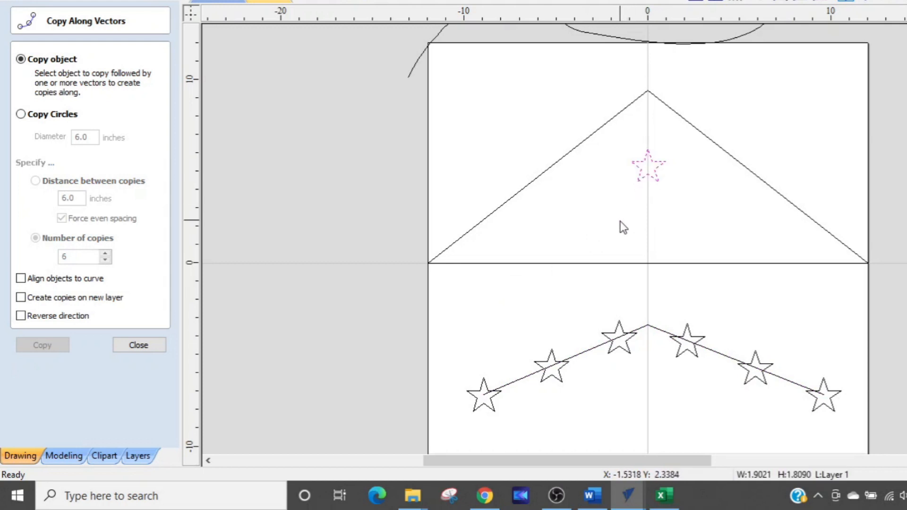
drag(577, 260, 537, 285)
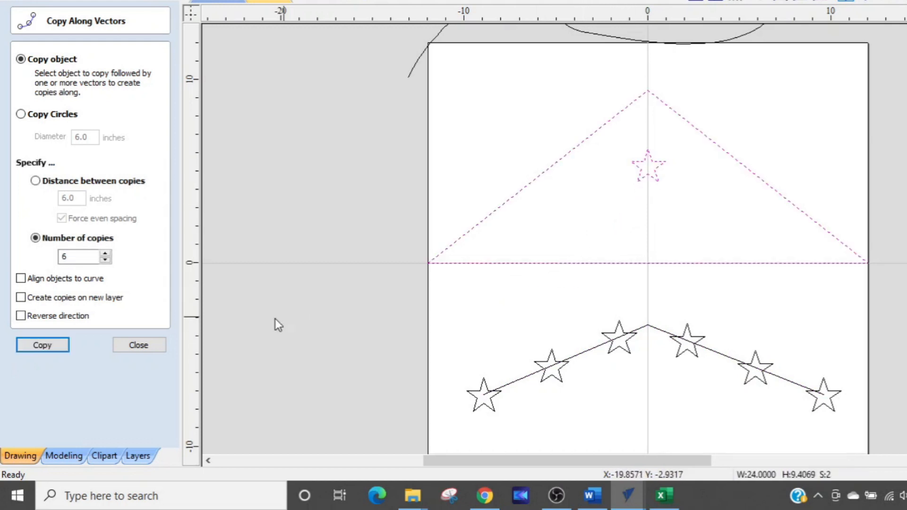
click(43, 347)
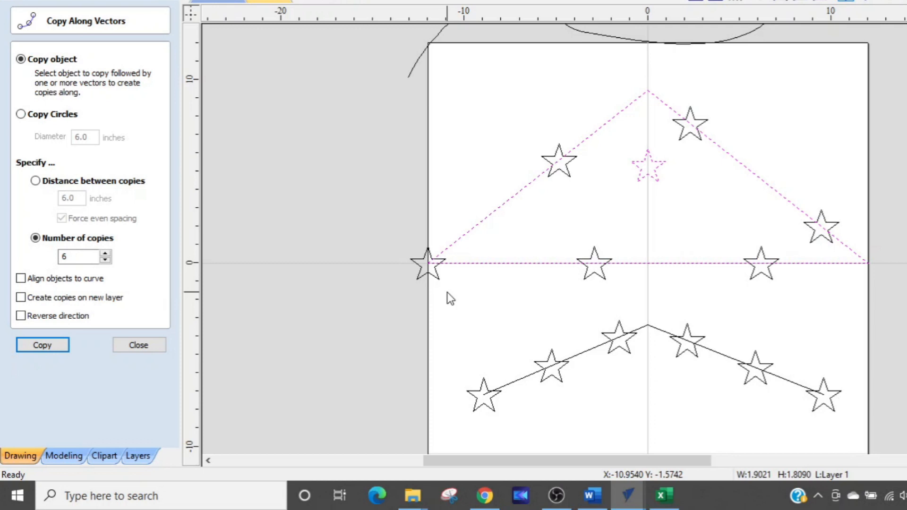
key(ctrl+z)
key(ctrl+z)
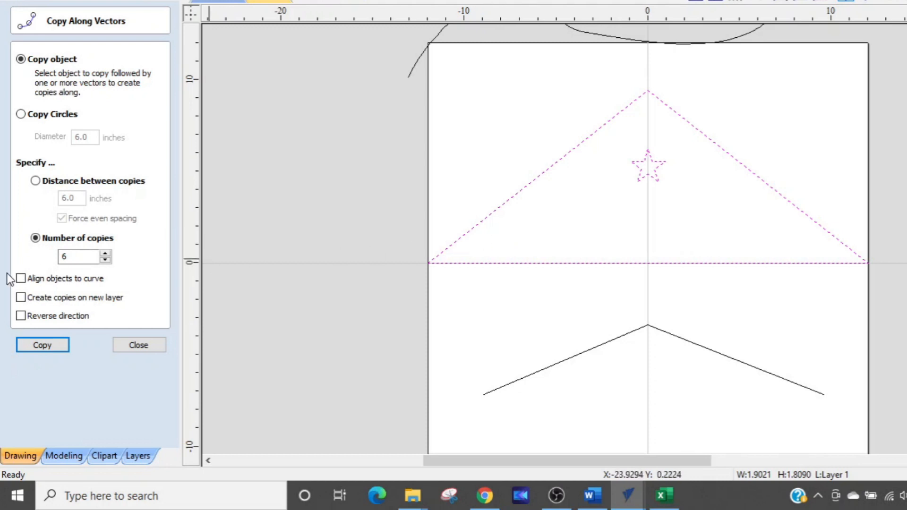
Compare 6 star copies along the triangle without and with alignment to the curve, undoing each set
click(42, 344)
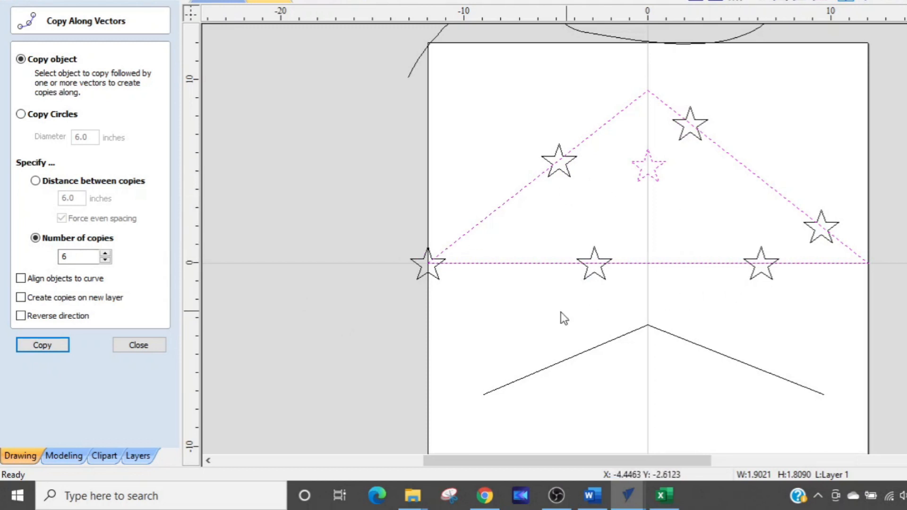
key(ctrl+z)
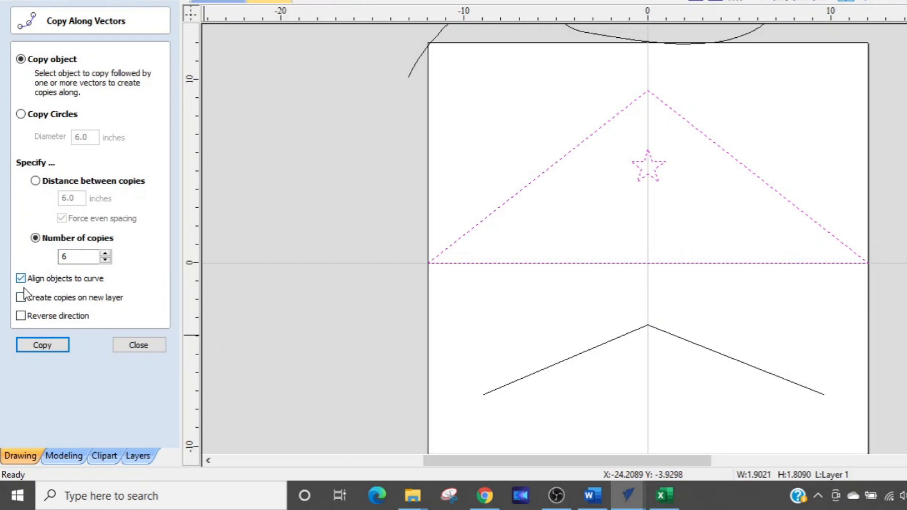
click(35, 344)
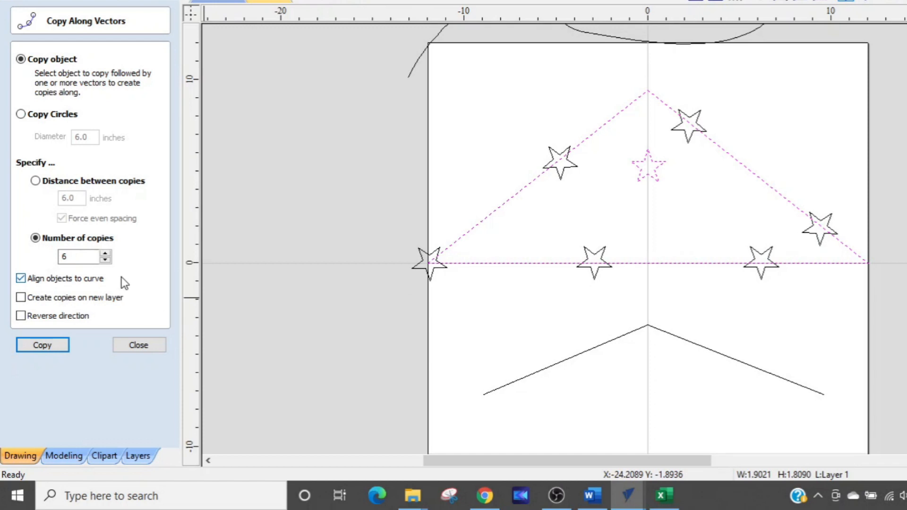
key(ctrl+z)
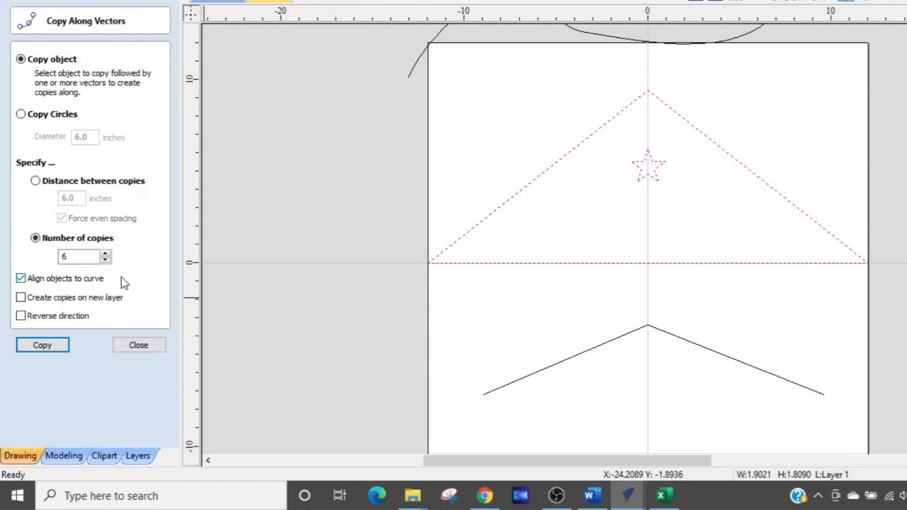
Copy the star 6 times along the wavy curve above the triangle with the copies aligned to the curve
click(608, 208)
middle_drag(608, 207, 582, 330)
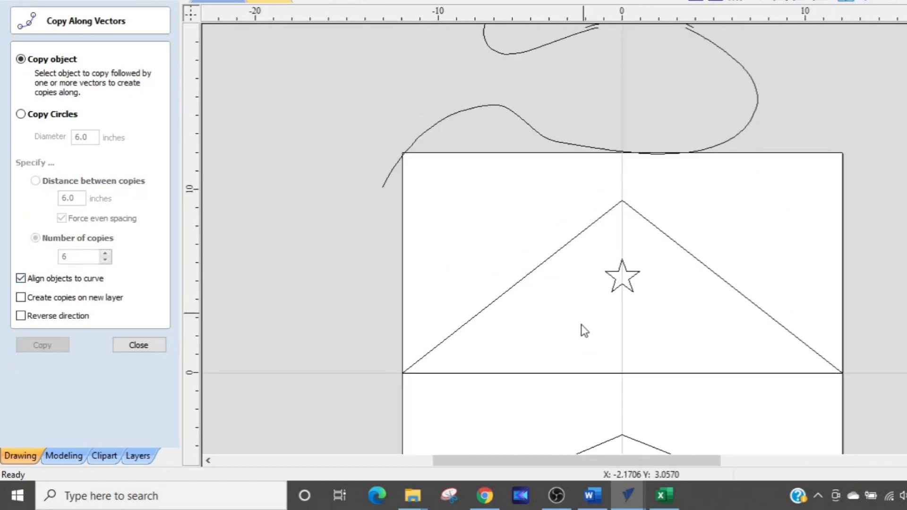
click(620, 330)
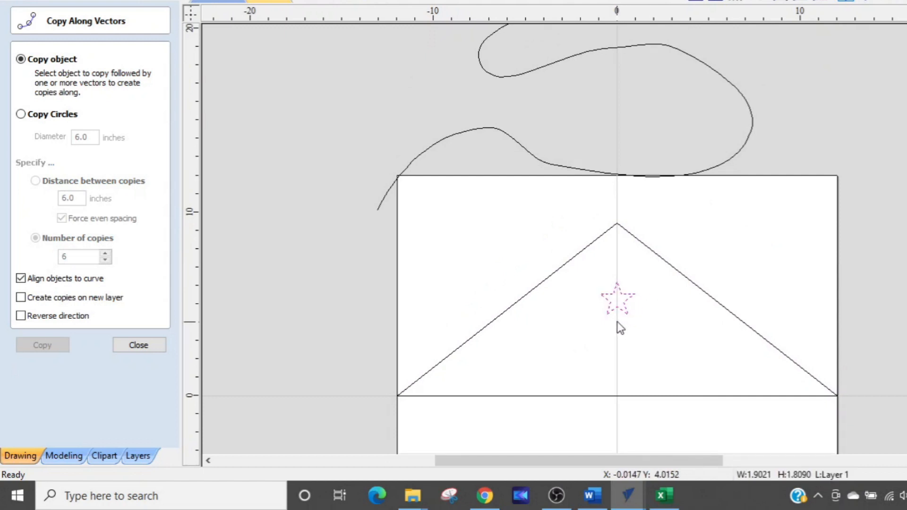
shift+click(538, 165)
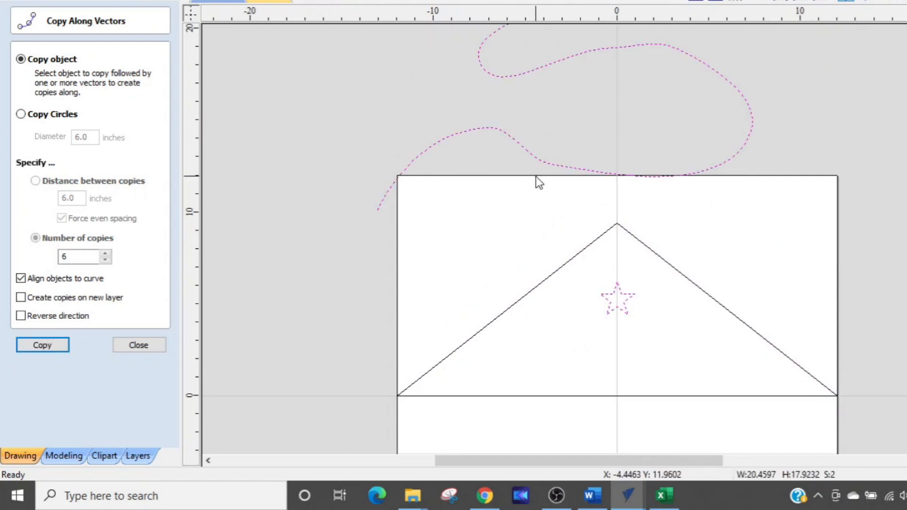
click(51, 346)
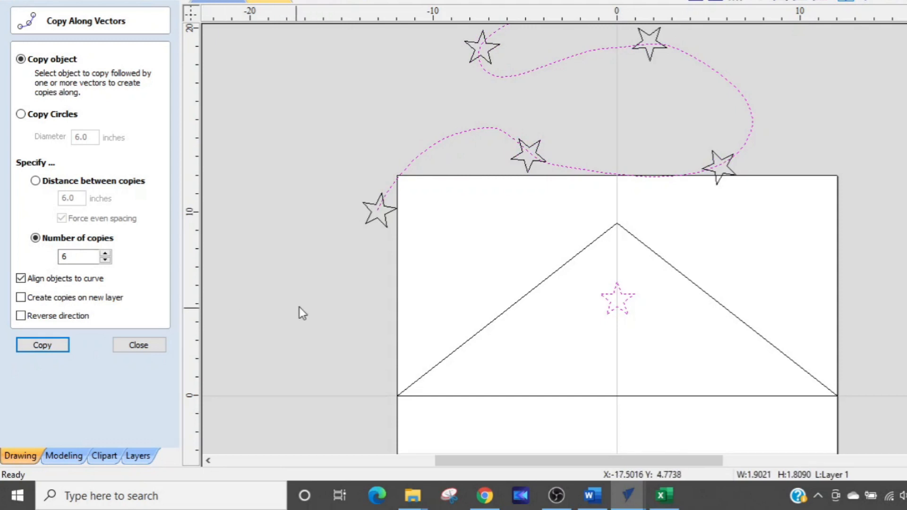
Examine how the aligned stars are rotated along the whole wavy curve, and undo the copies
middle_drag(466, 251, 466, 394)
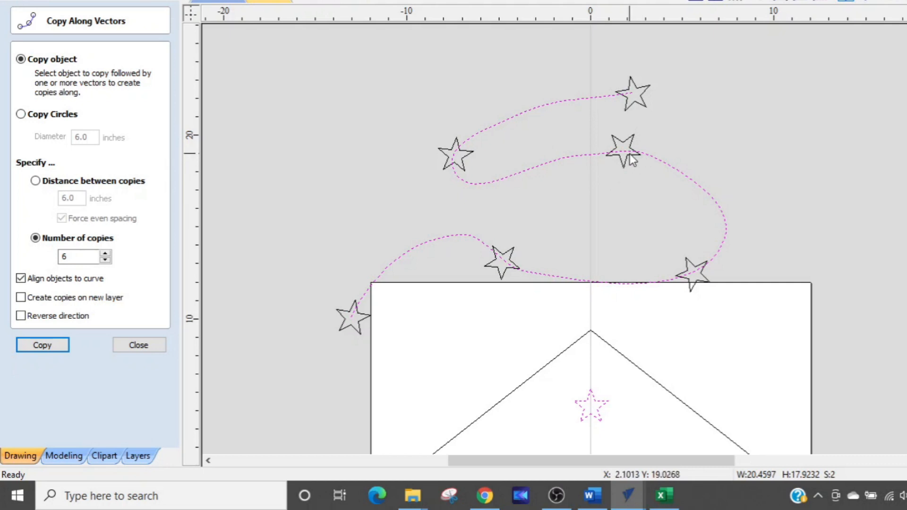
key(ctrl)
key(ctrl)
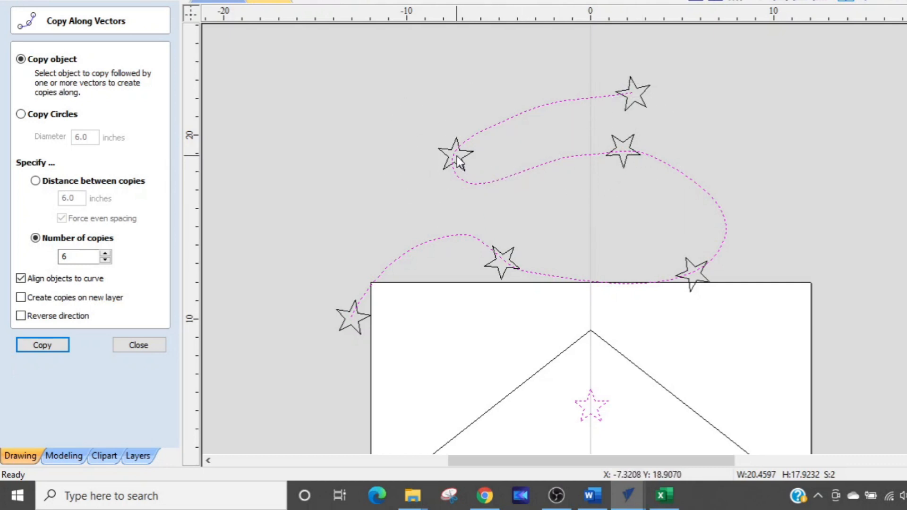
key(ctrl)
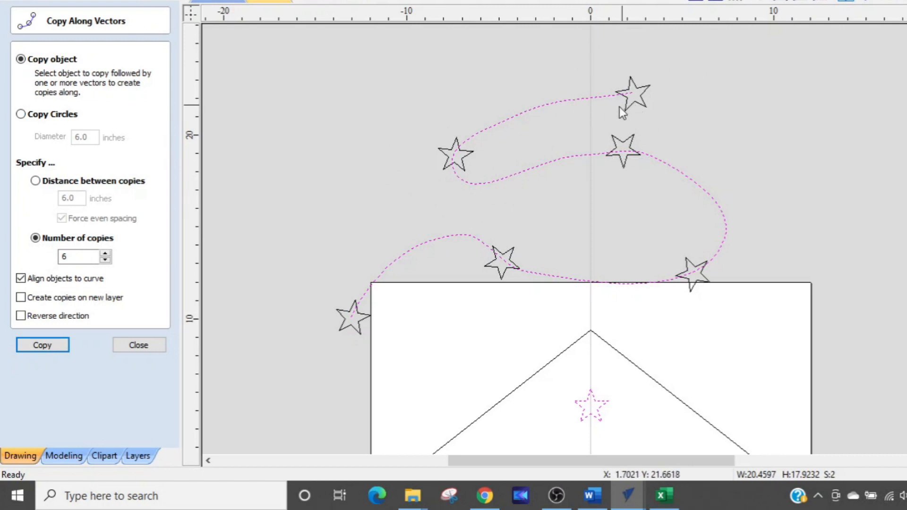
key(ctrl+z)
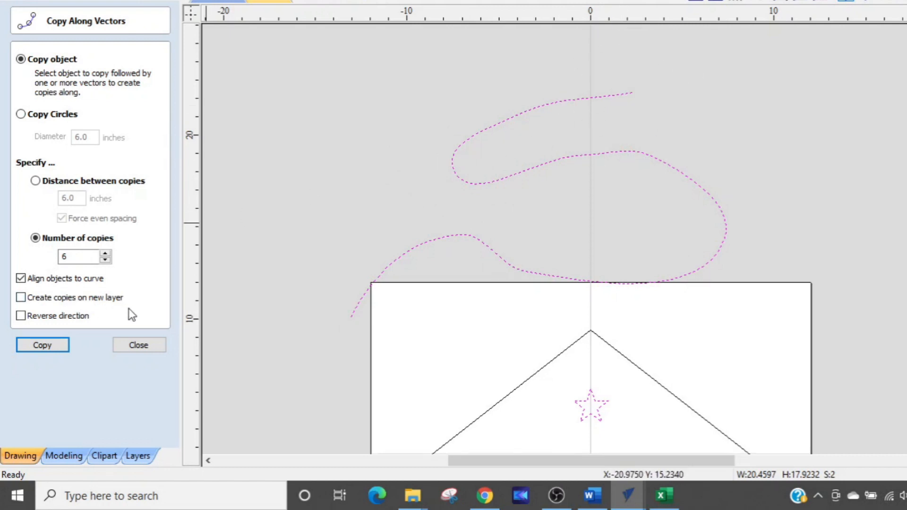
Copy the star 6 times along the wavy curve without aligning the copies to the curve, and undo the copies
click(21, 280)
click(22, 279)
click(22, 279)
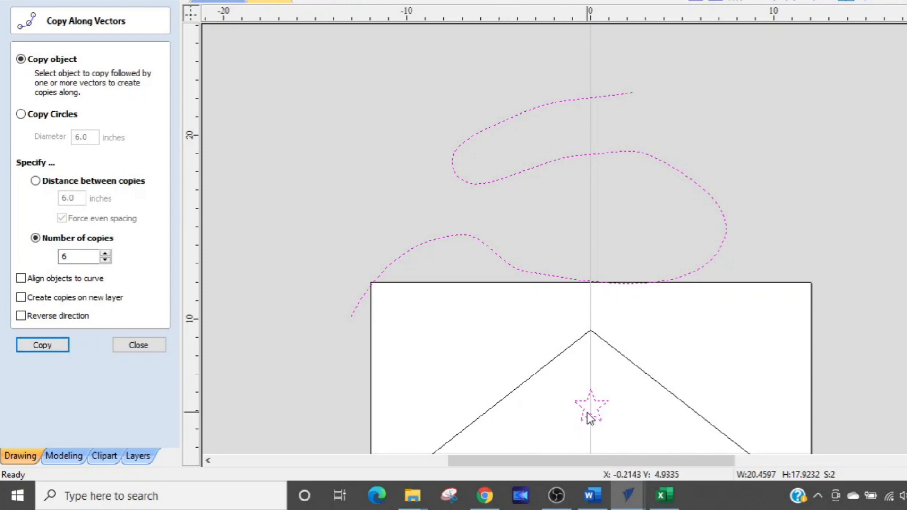
key(ctrl)
key(ctrl)
key(ctrl)
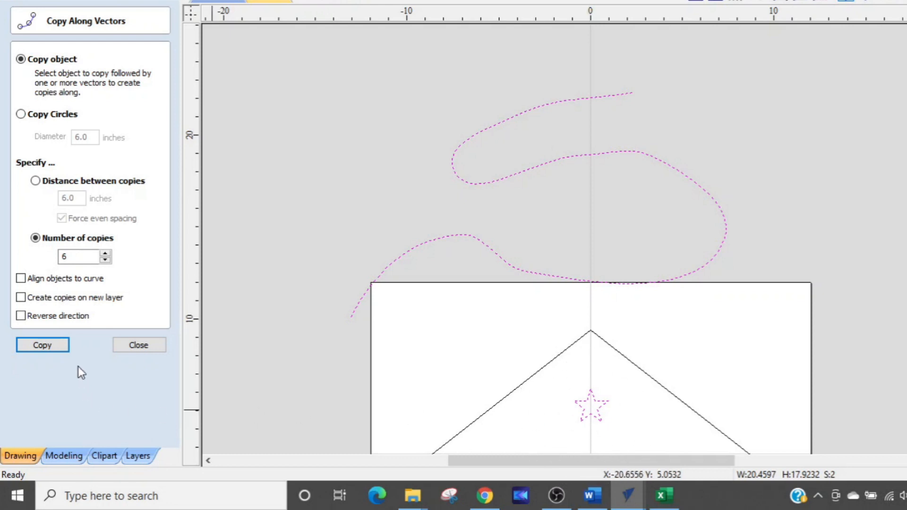
click(56, 350)
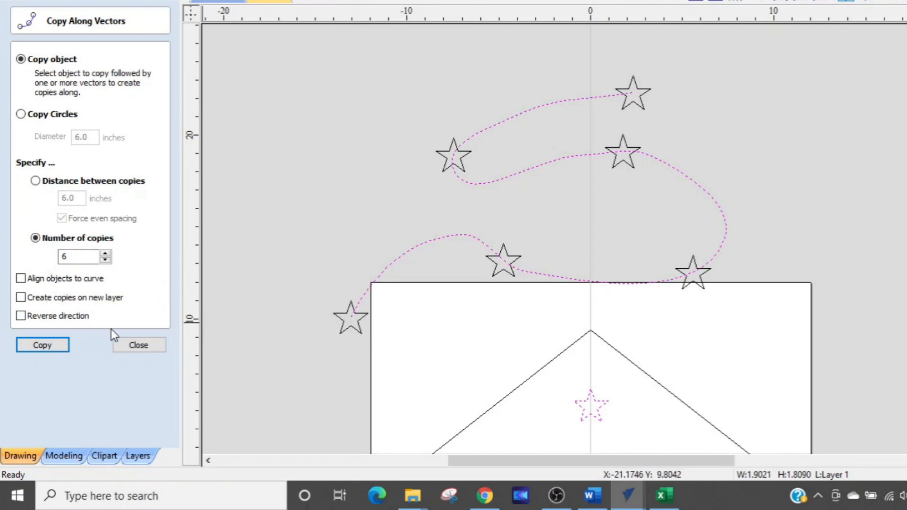
key(ctrl+z)
Set the number of copies to 12, copy the star along the wavy curve without alignment, and undo the copies
drag(84, 258, 31, 263)
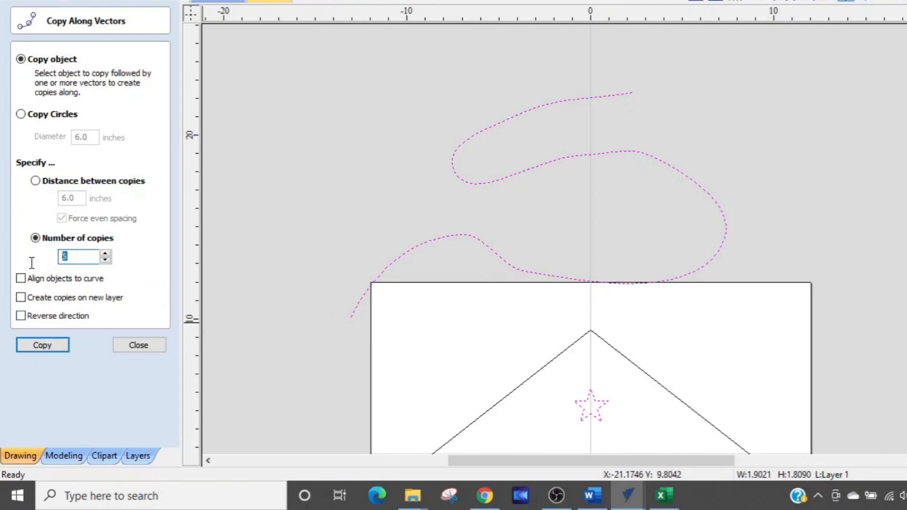
text(12)
click(45, 343)
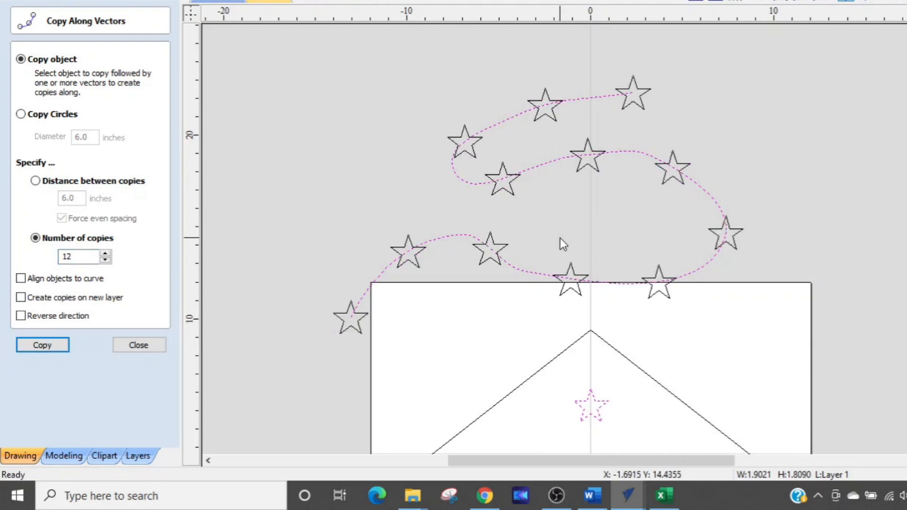
key(ctrl+z)
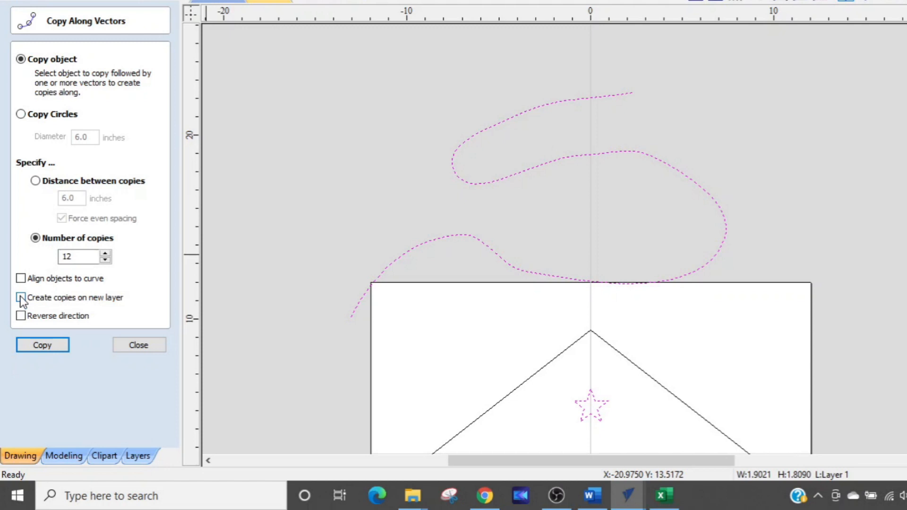
key(ctrl)
key(ctrl)
key(ctrl)
key(ctrl)
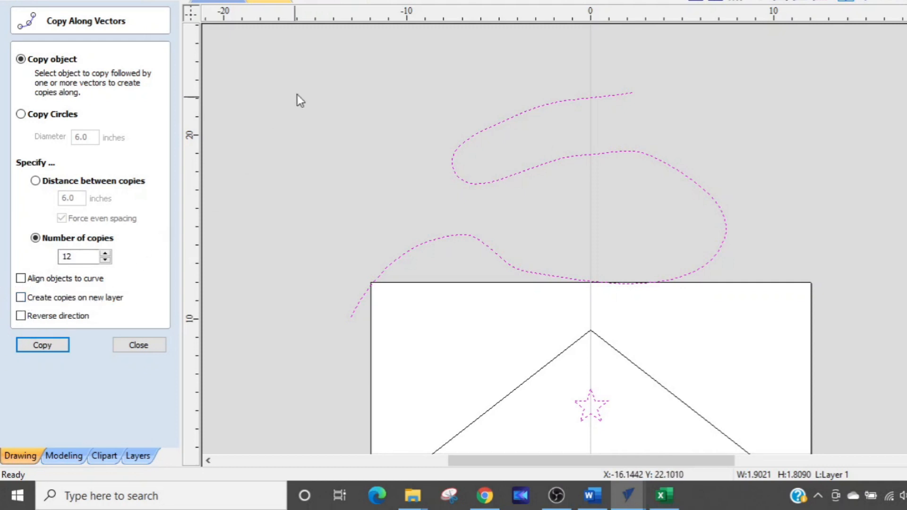
Copy the star 12 times along the wavy curve with the copies created on a new layer, and check the layer list
click(359, 0)
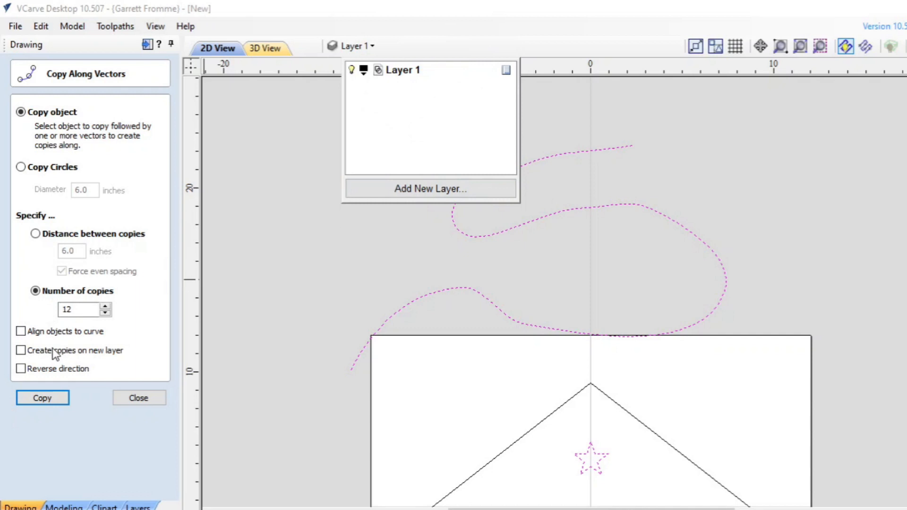
click(21, 352)
click(20, 350)
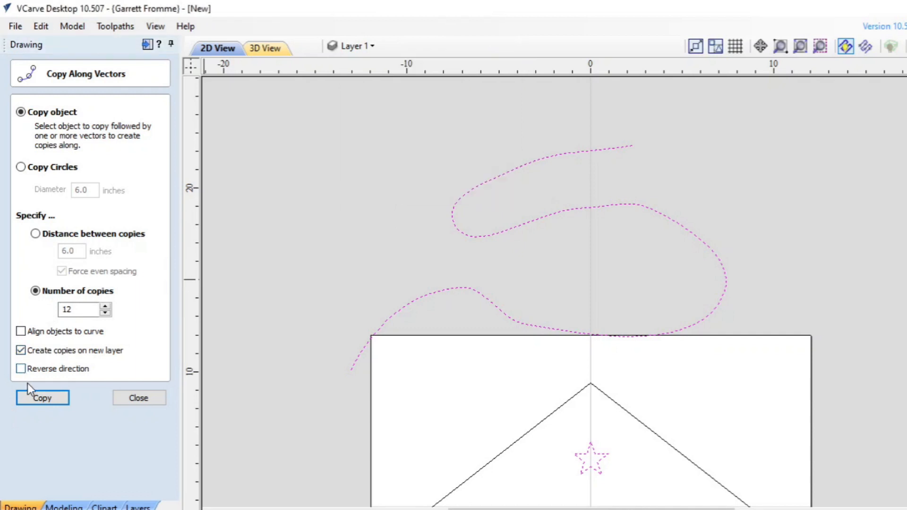
click(48, 401)
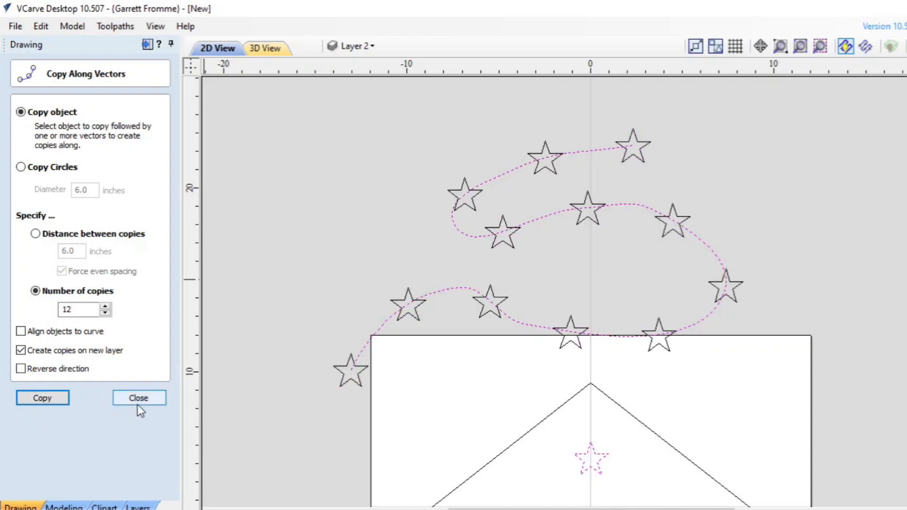
click(368, 48)
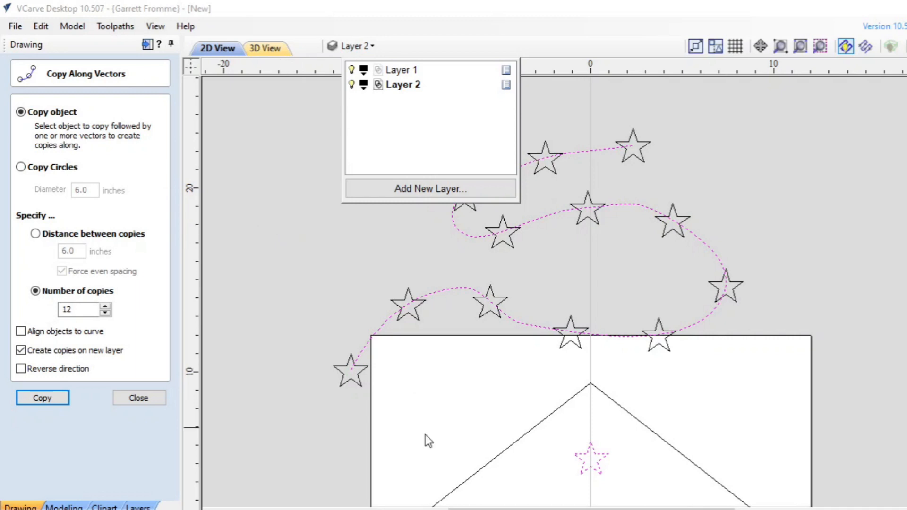
Examine the ring of stars in the Eagle project's 3D preview and return to the star drawing
mouse_move(629, 508)
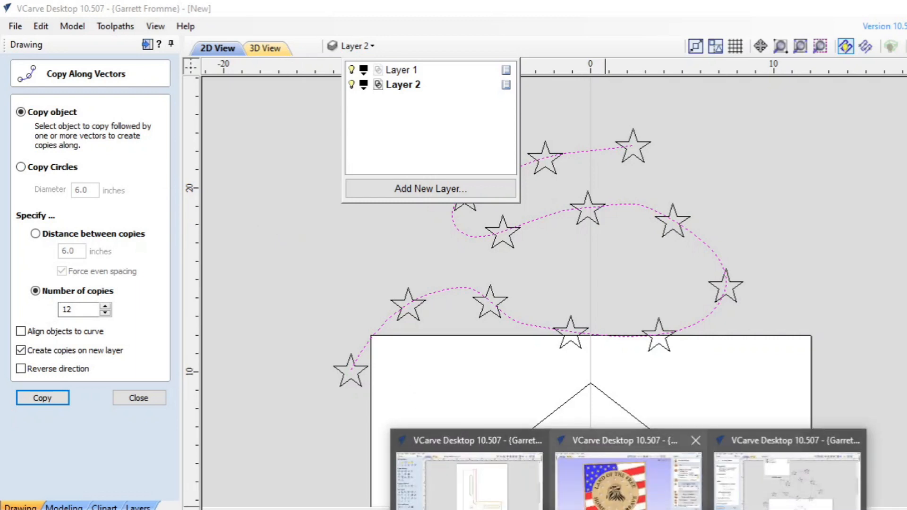
click(628, 472)
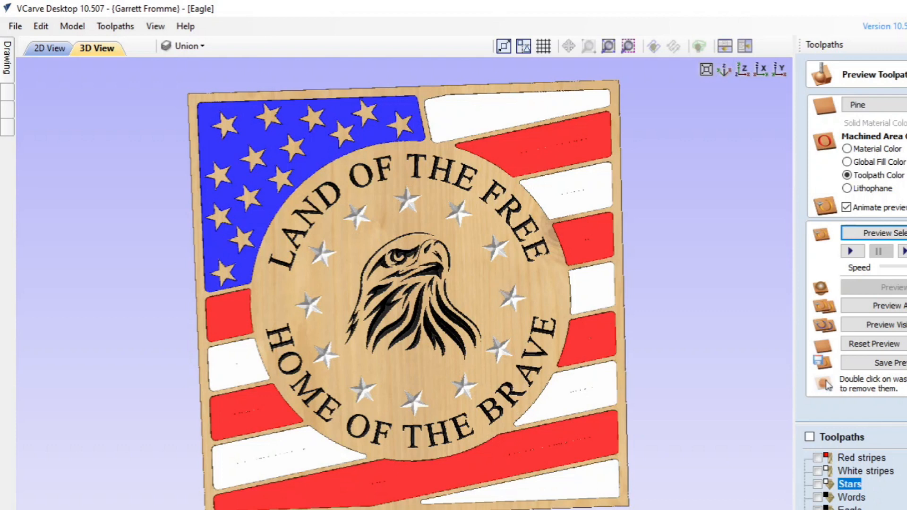
click(784, 477)
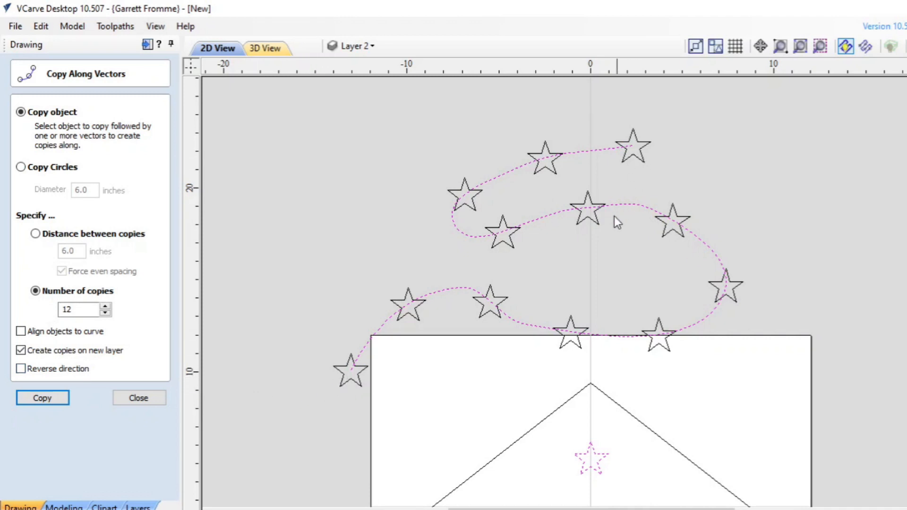
Clear the selection and examine the star copies at both ends of the wavy curve
click(347, 373)
click(345, 372)
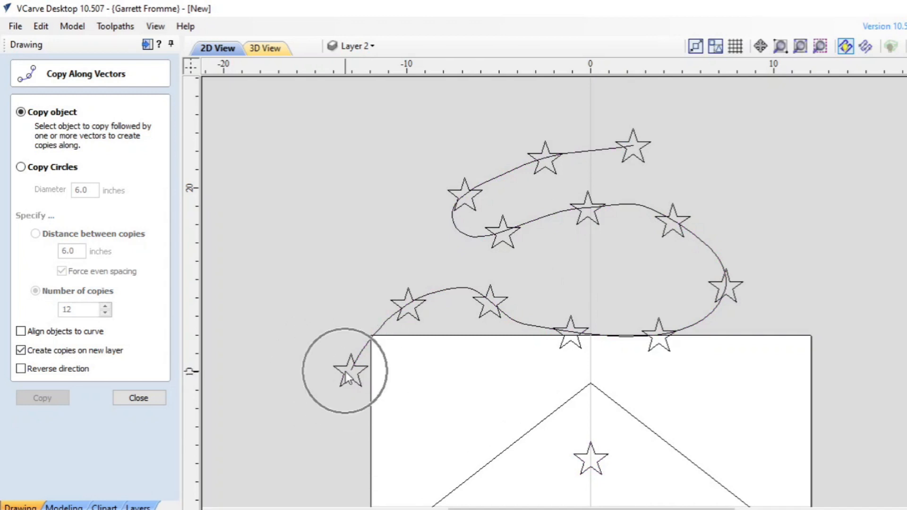
click(344, 372)
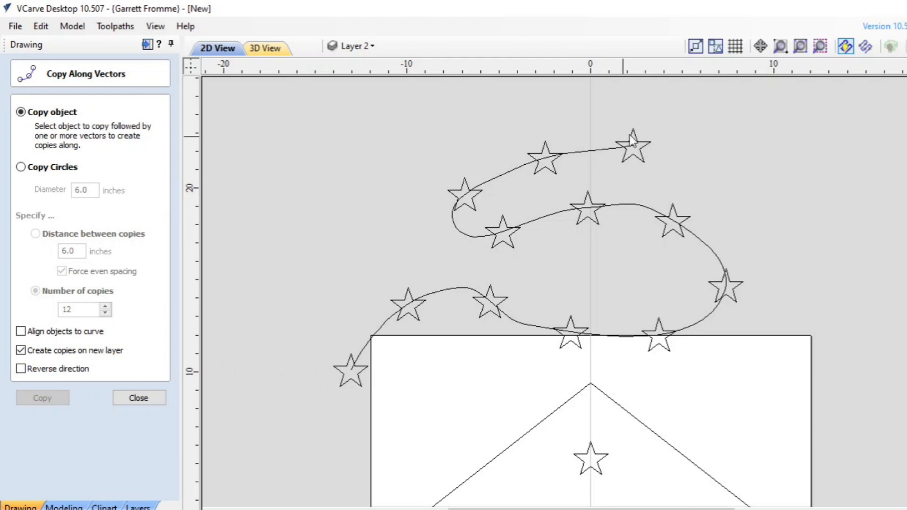
click(639, 146)
Copy 3 circles of 6.0 inches diameter along the original star's outline, inspect them, and undo the circles
scroll(437, 362, down, 2)
middle_drag(530, 430, 523, 278)
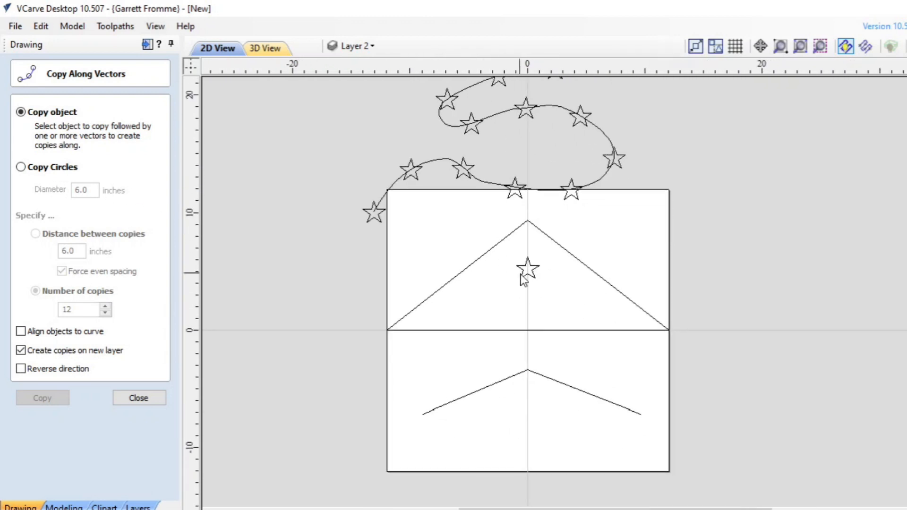
click(525, 275)
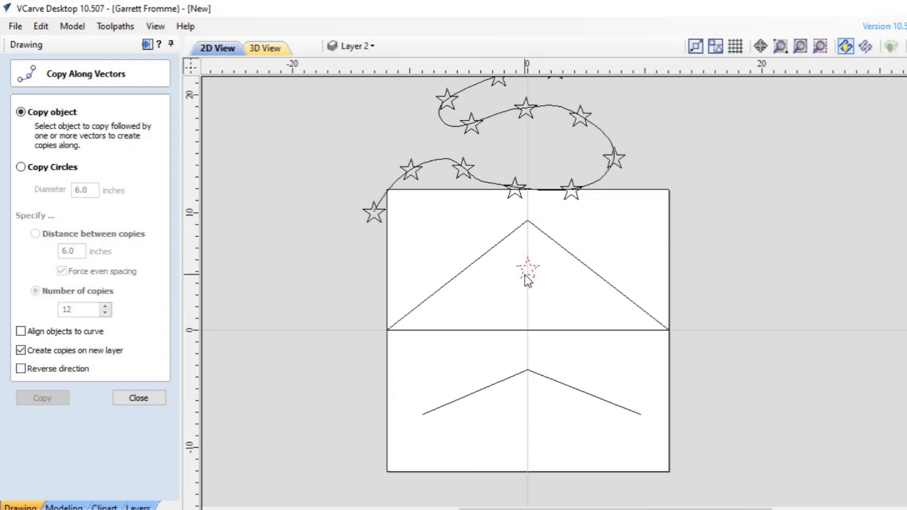
click(21, 167)
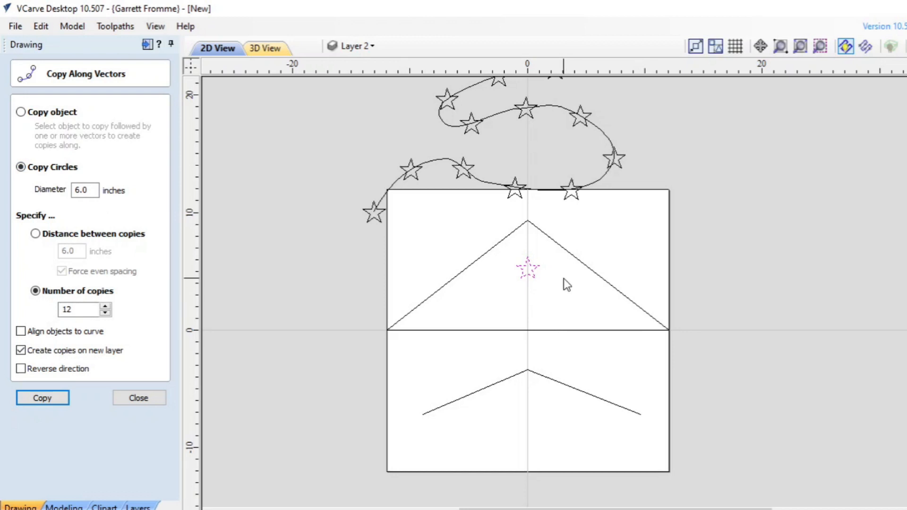
scroll(533, 271, up, 2)
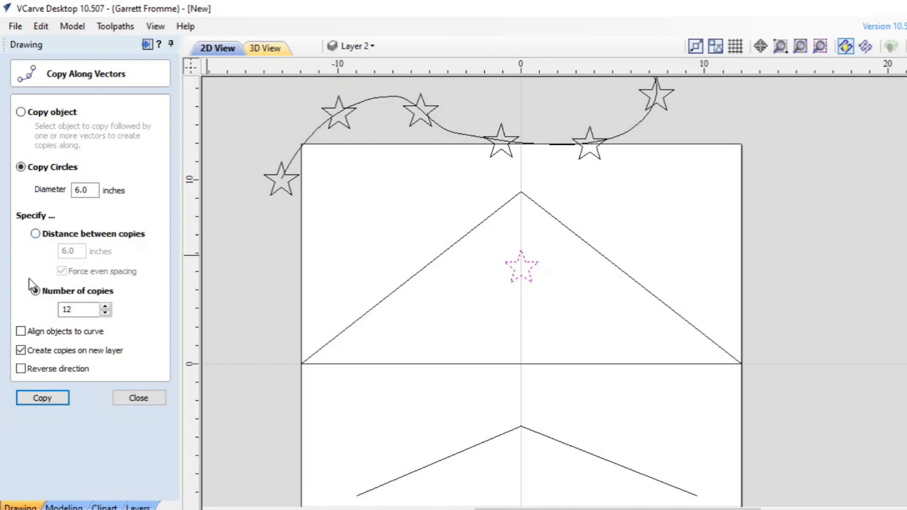
double_click(63, 310)
text(3)
click(49, 398)
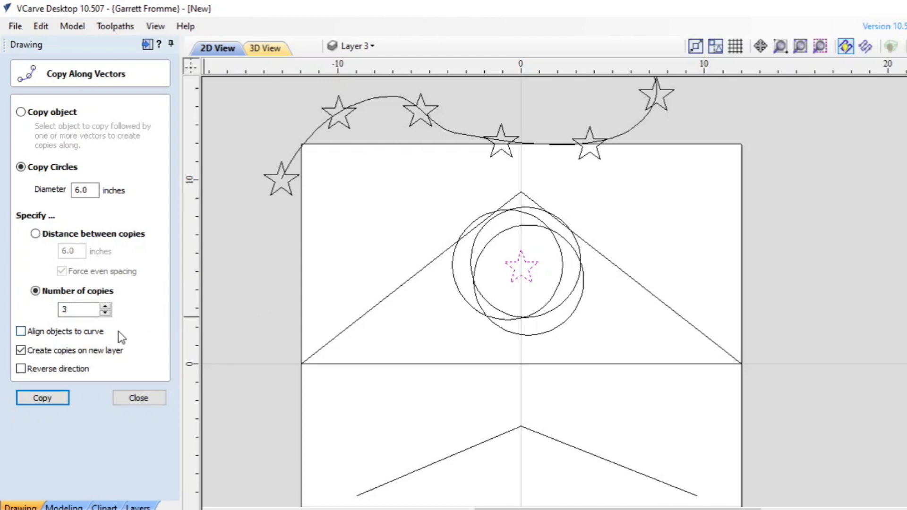
scroll(510, 262, up, 3)
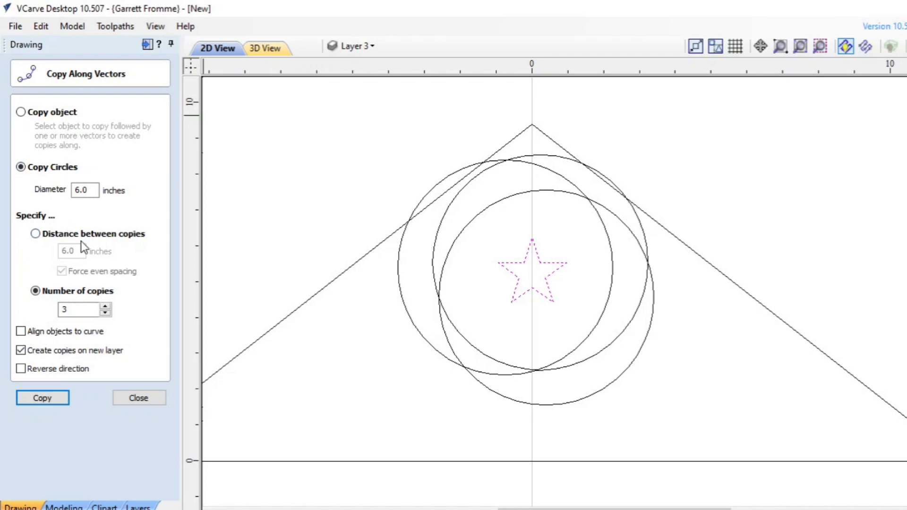
key(ctrl+z)
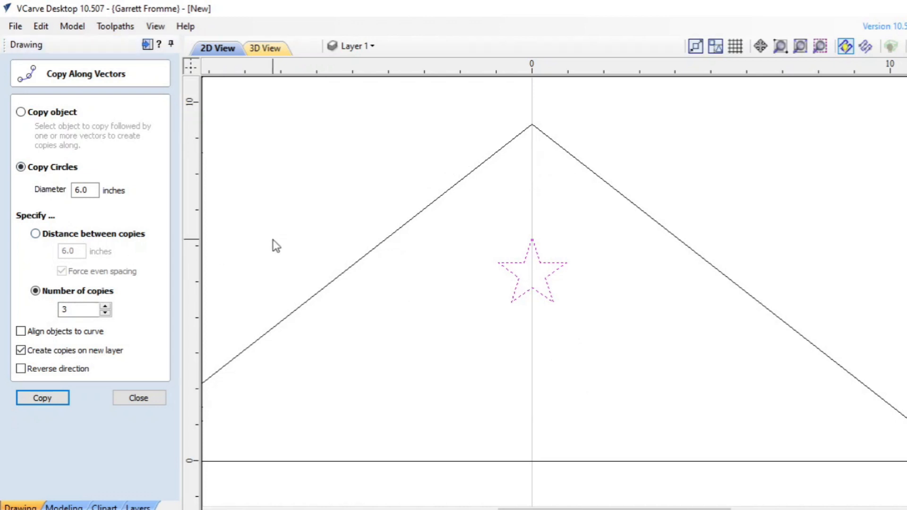
Copy 6.0-inch circles along the star's outline using a 6.0-inch distance between copies with even spacing forced
click(36, 234)
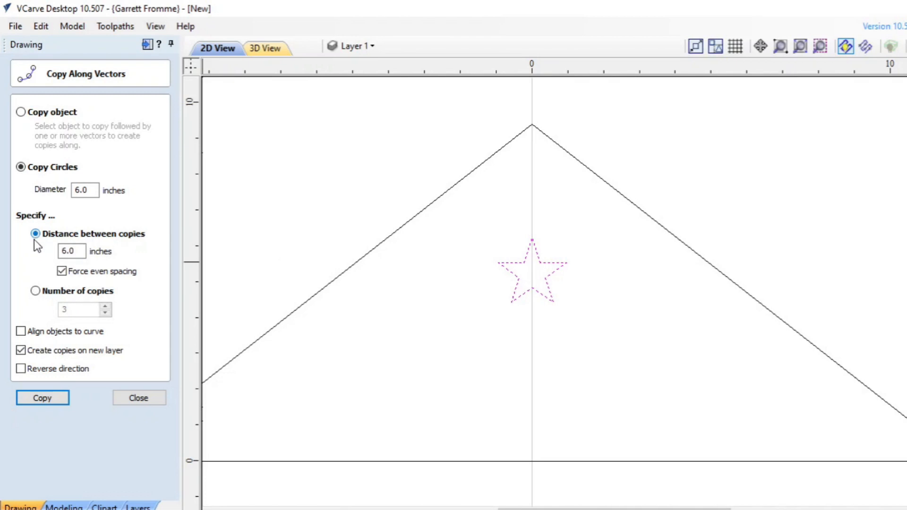
click(52, 401)
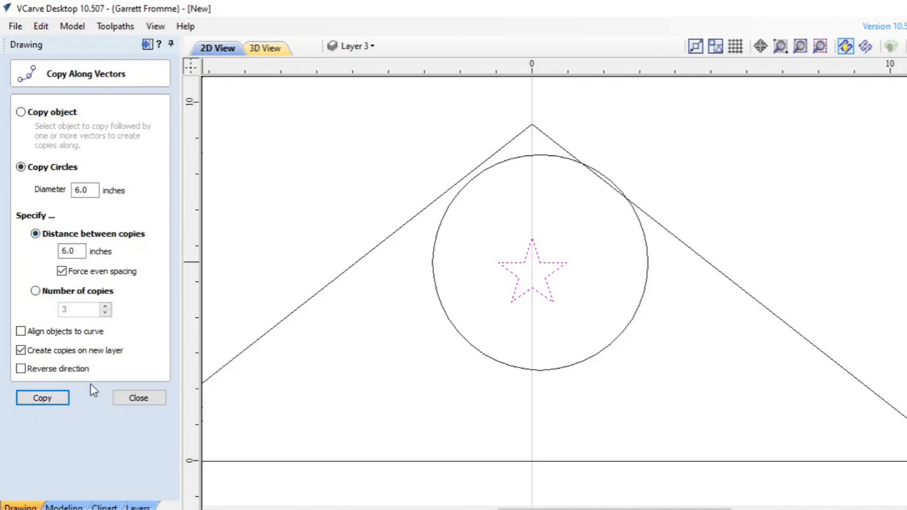
scroll(470, 330, down, 5)
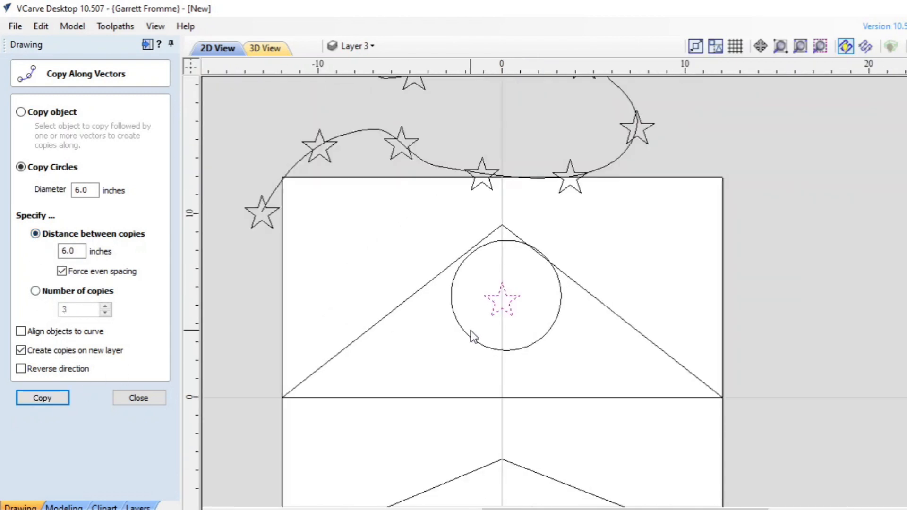
scroll(486, 333, up, 6)
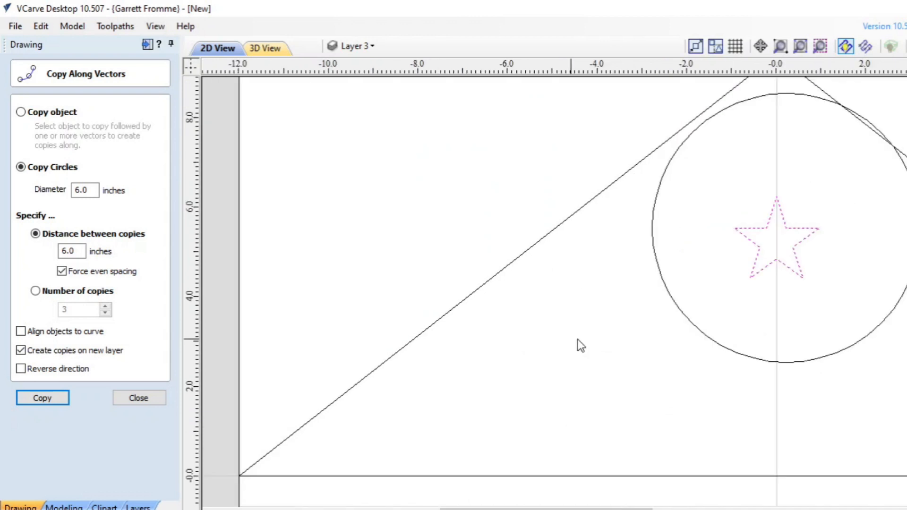
Delete the circle around the original star and set Copy Along Vectors back to copying objects
click(649, 320)
click(674, 301)
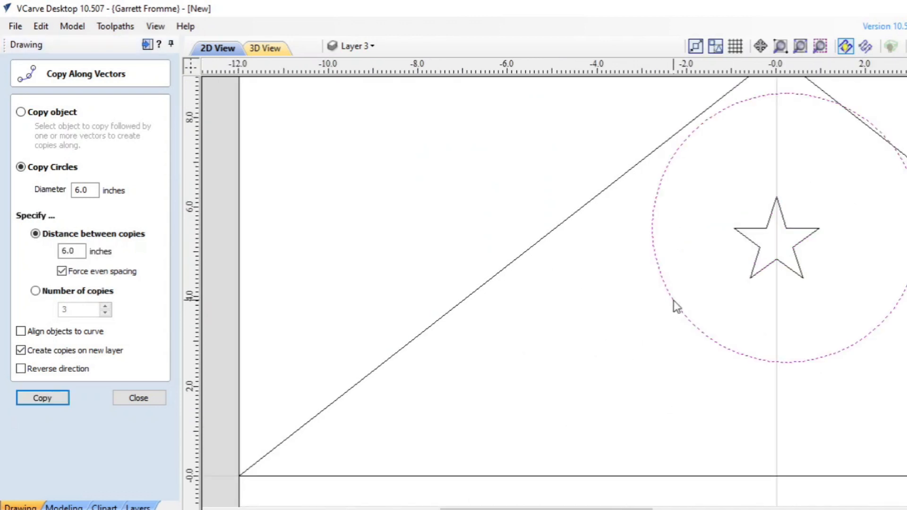
key(Delete)
scroll(463, 317, down, 4)
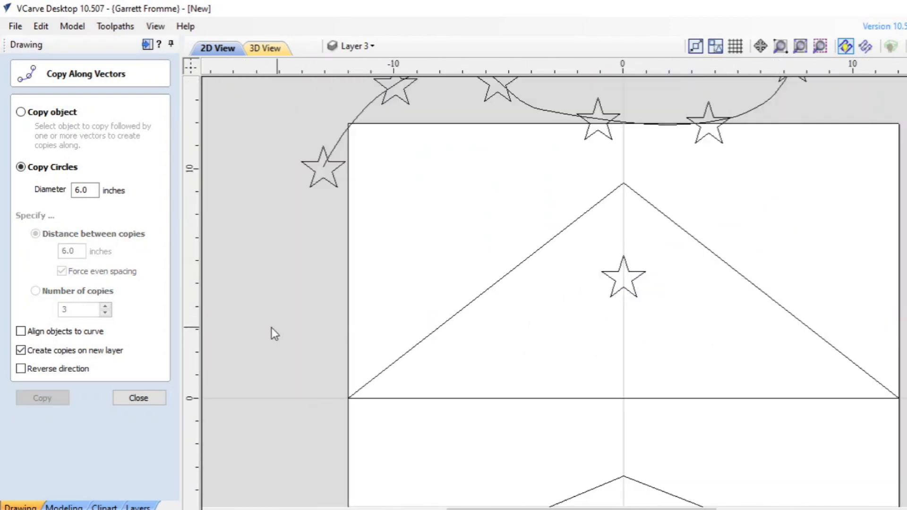
middle_drag(586, 318, 519, 202)
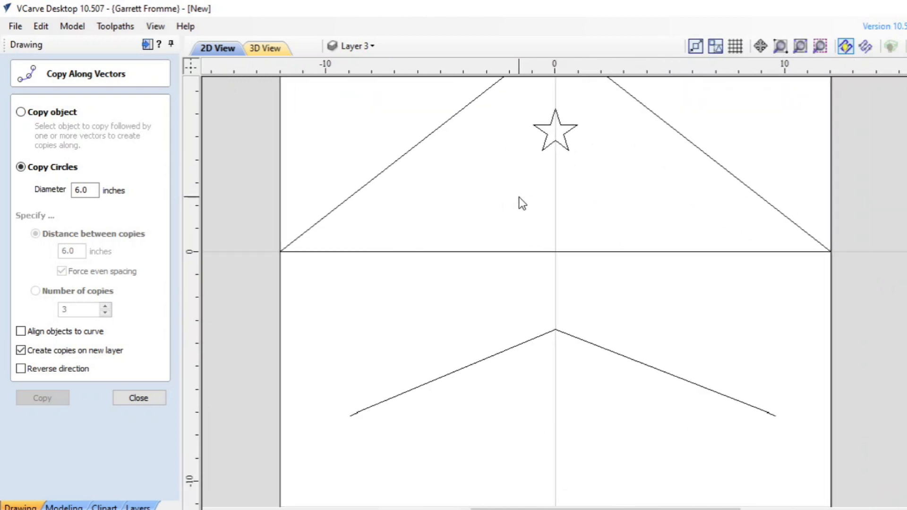
scroll(522, 202, down, 2)
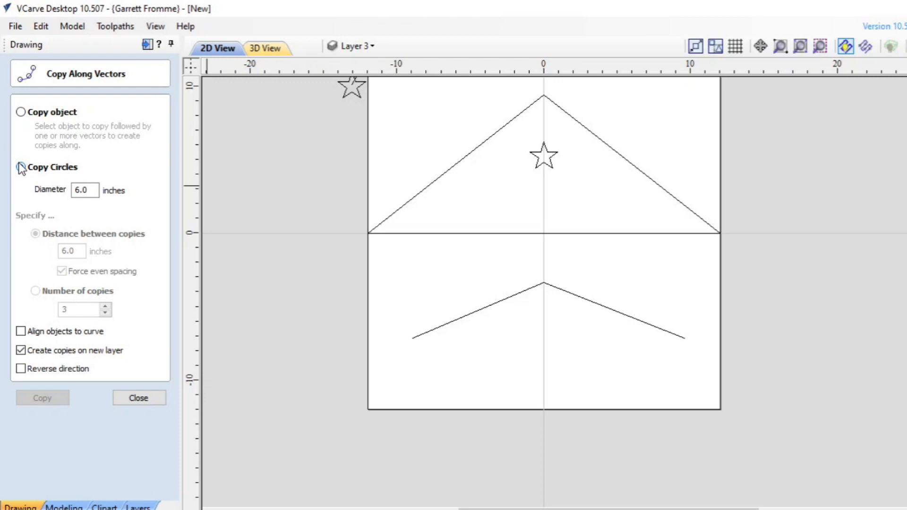
click(21, 114)
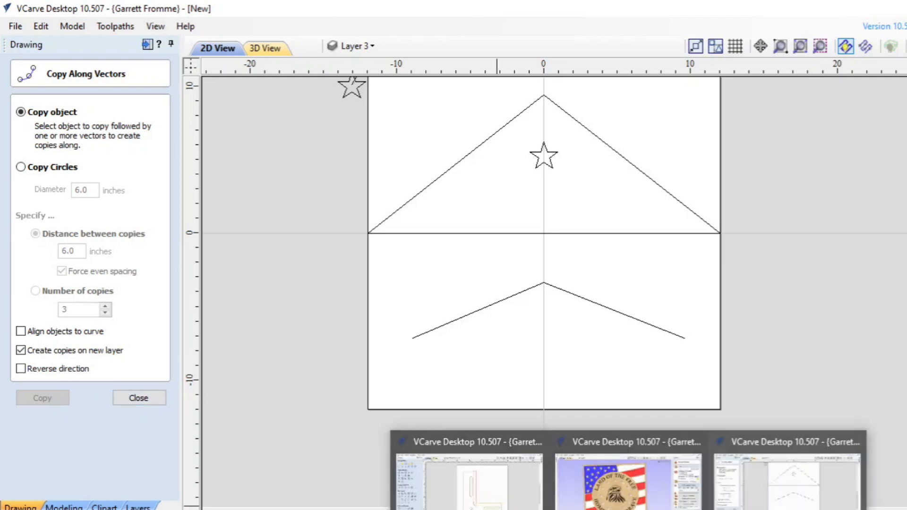
Review the star layout in the Eagle project's 3D preview once more and return to the star drawing
click(628, 477)
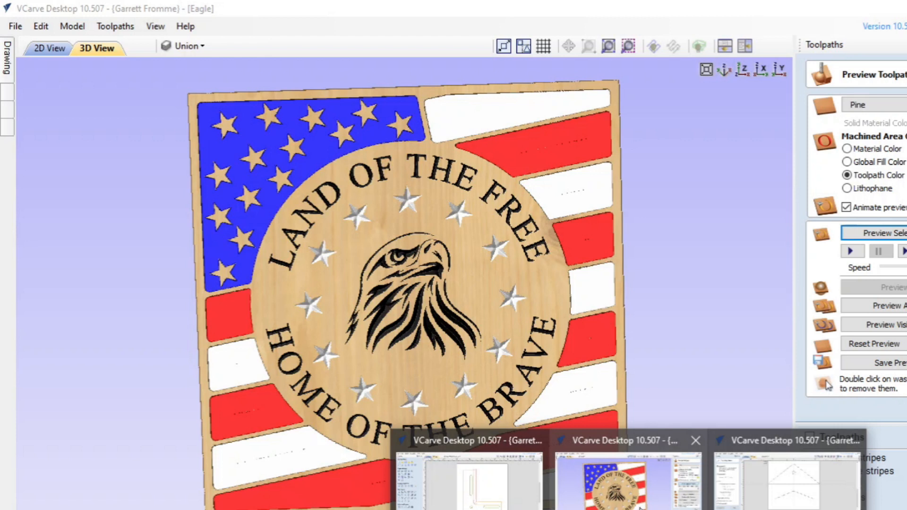
click(787, 479)
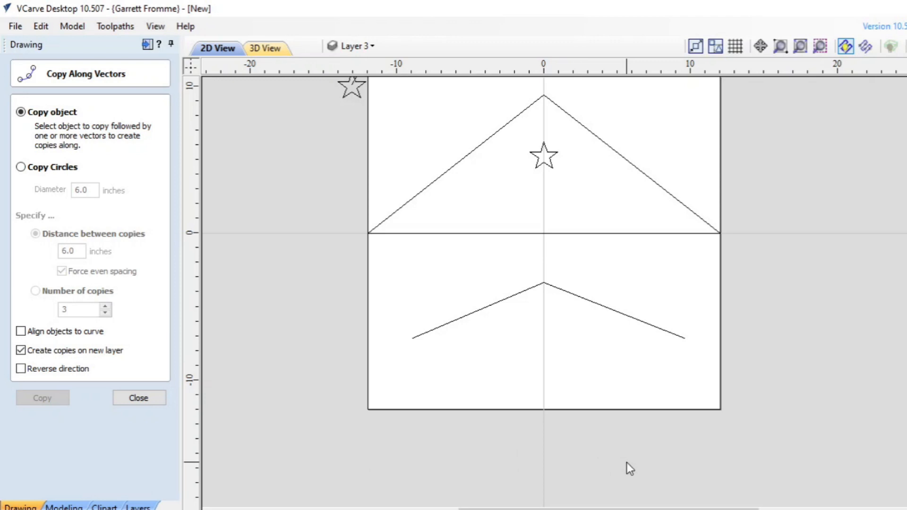
scroll(627, 463, down, 1)
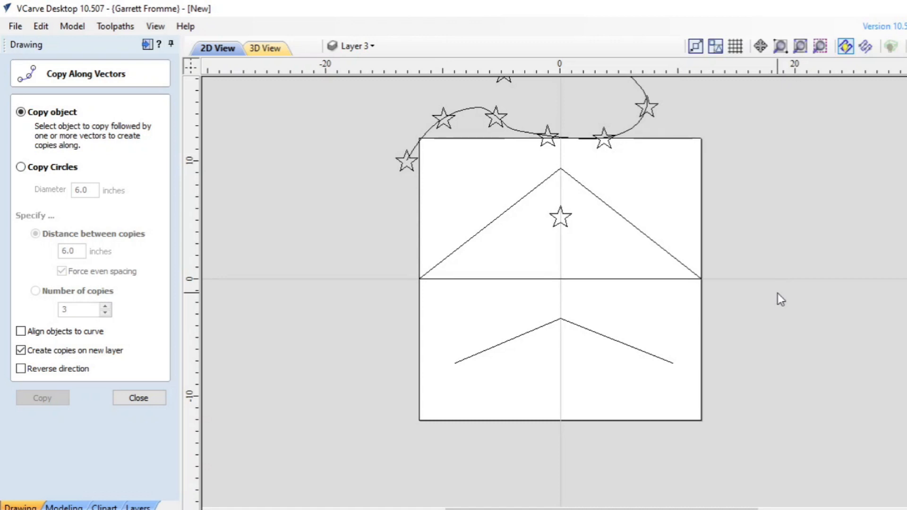
scroll(768, 203, down, 1)
middle_drag(768, 203, 727, 272)
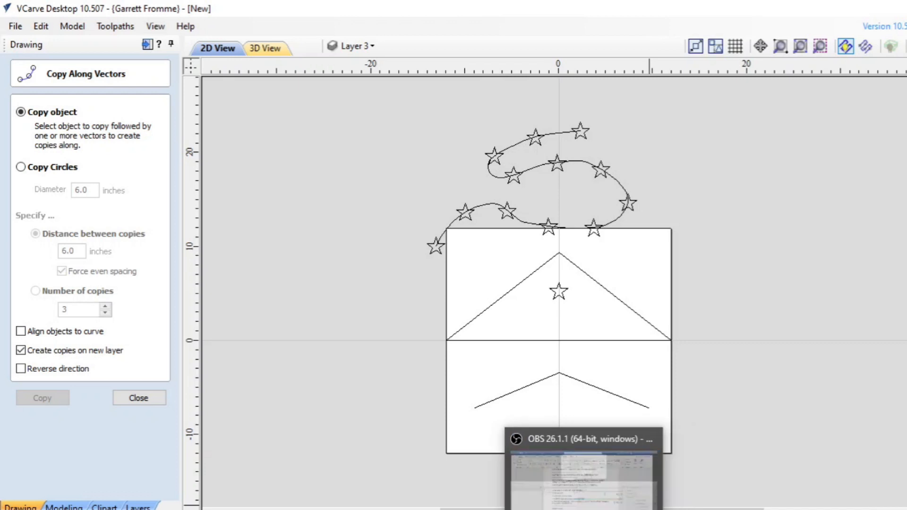
click(590, 509)
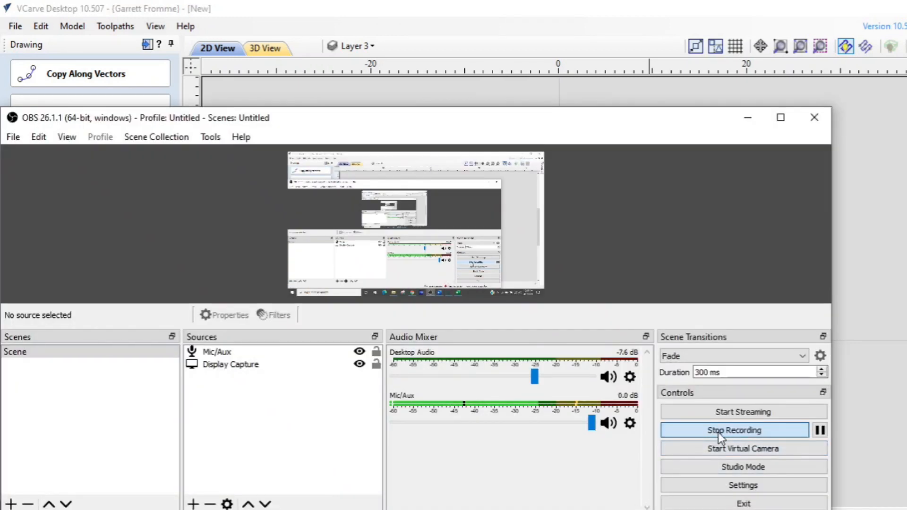